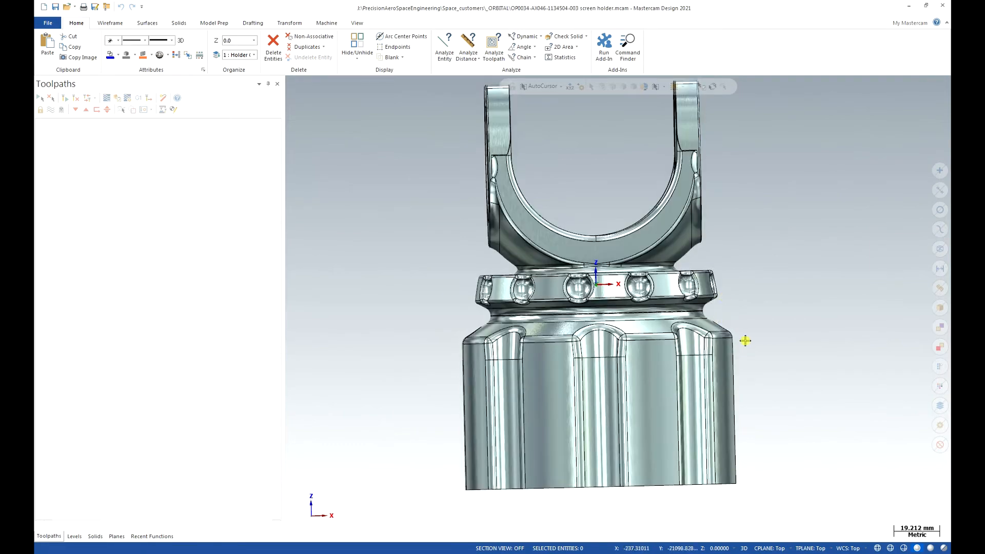
- Move the whole part to the origin using the centre of the bore's circular edge in the base face
{"action": "scroll", "coordinate": [744, 279], "scroll_direction": "up", "scroll_amount": 2}
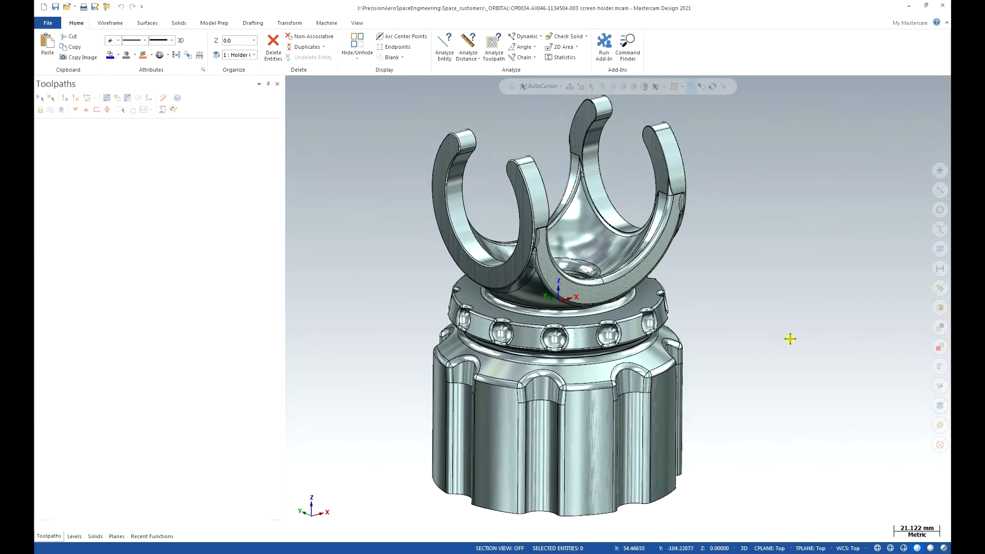
{"action": "scroll", "coordinate": [783, 313], "scroll_direction": "up", "scroll_amount": 1}
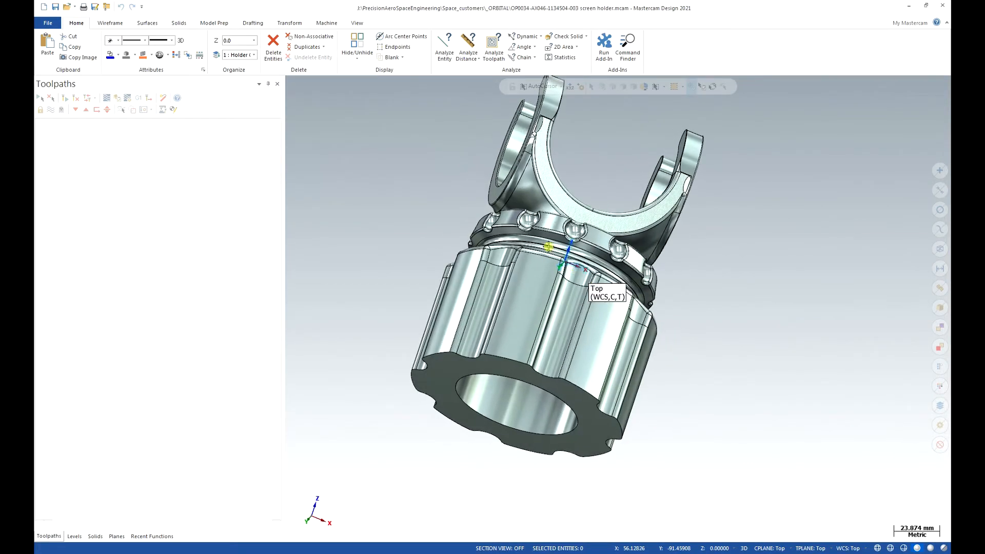
{"action": "left_click", "coordinate": [290, 23]}
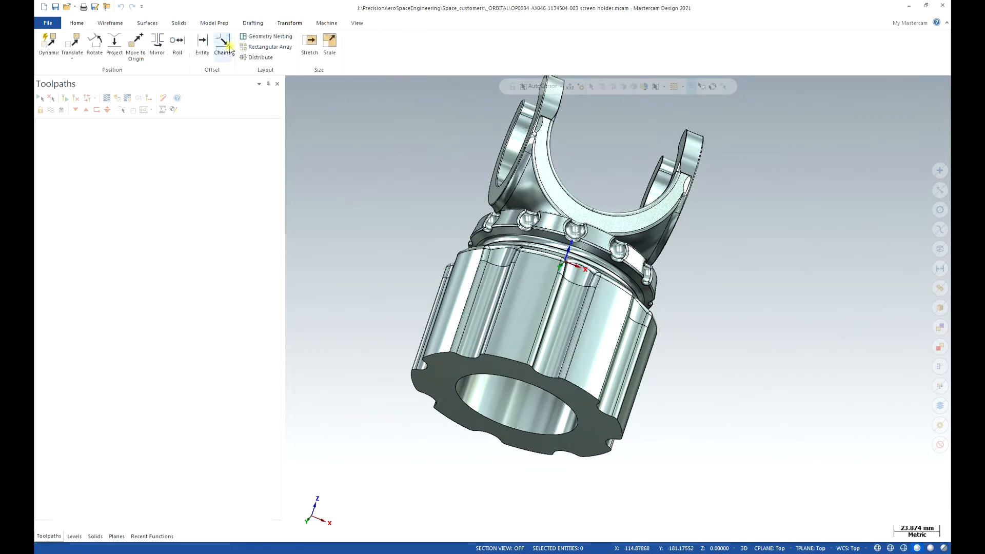
{"action": "left_click", "coordinate": [136, 42]}
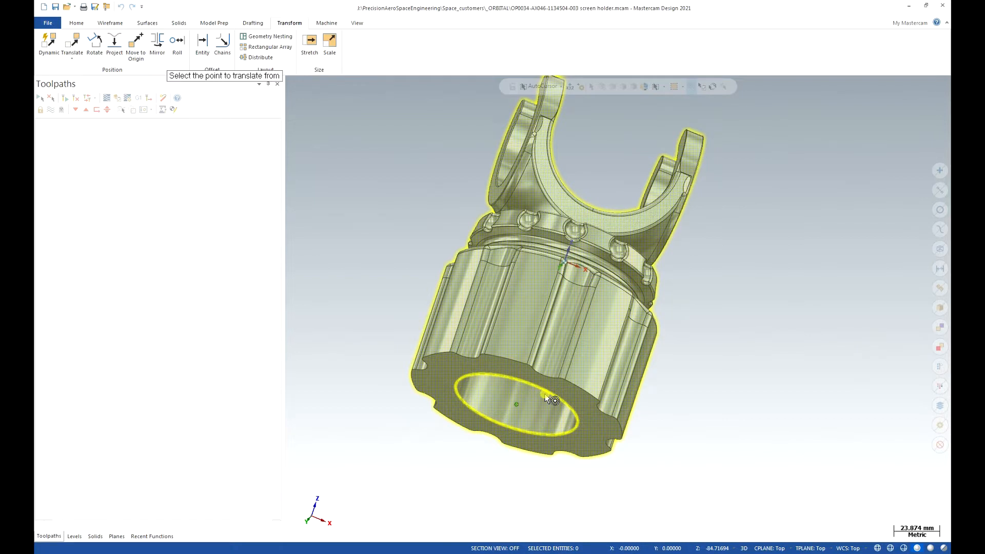
{"action": "left_click", "coordinate": [547, 399]}
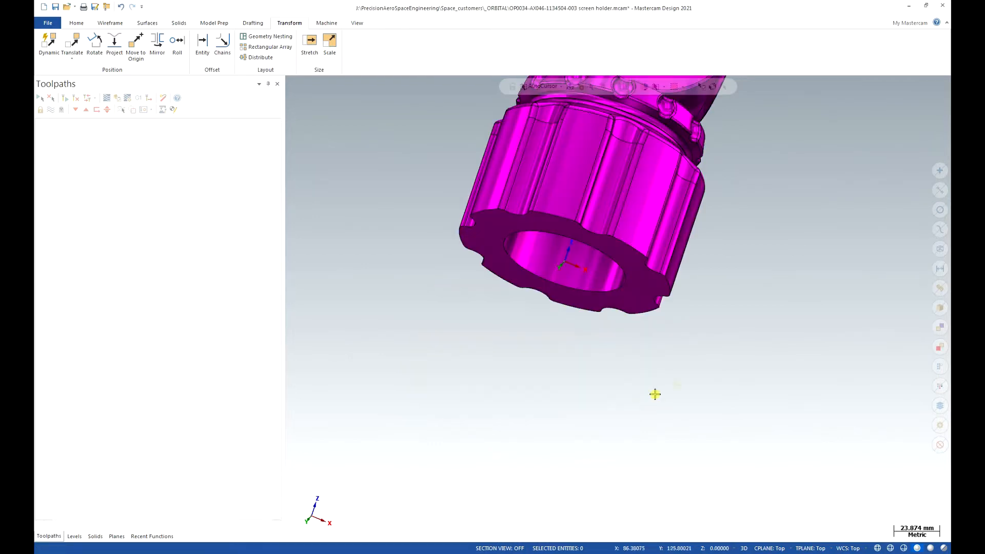
- Clear the transform result colours from the moved part
{"action": "middle_click_drag", "start_coordinate": [738, 263], "coordinate": [715, 280]}
{"action": "mouse_move", "coordinate": [665, 380]}
{"action": "middle_mouse_down"}
{"action": "mouse_move", "coordinate": [649, 233]}
{"action": "mouse_move", "coordinate": [655, 239]}
{"action": "middle_mouse_up"}
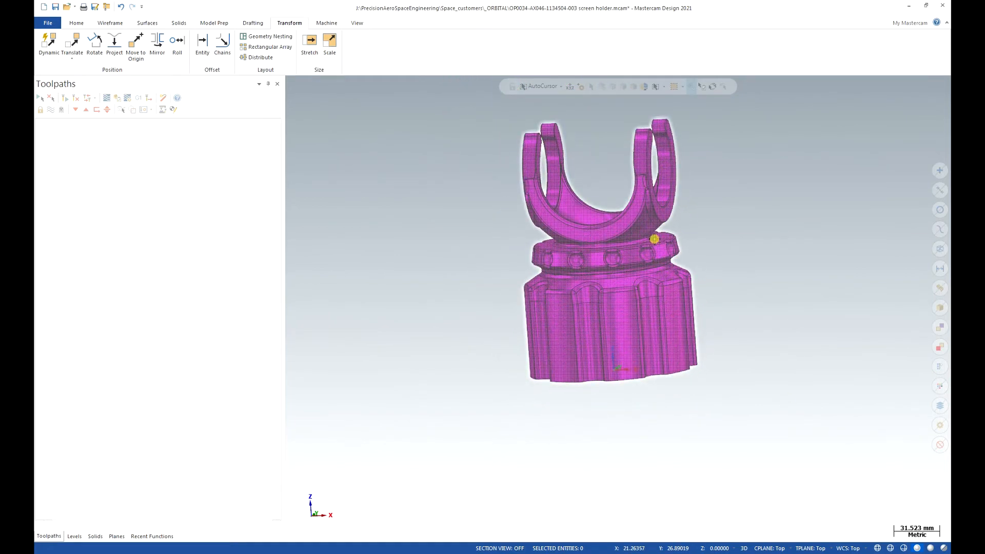
{"action": "right_click", "coordinate": [728, 213]}
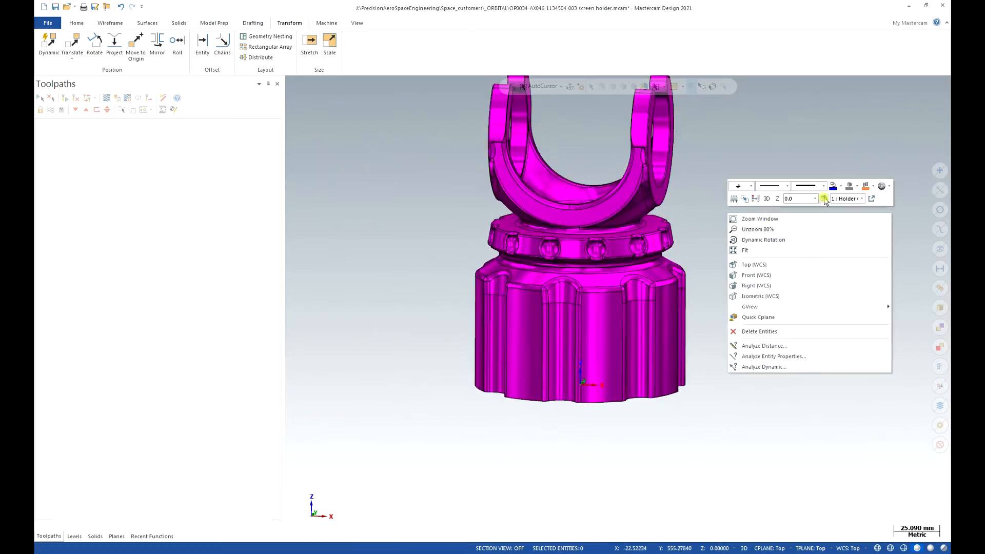
{"action": "left_click", "coordinate": [740, 229]}
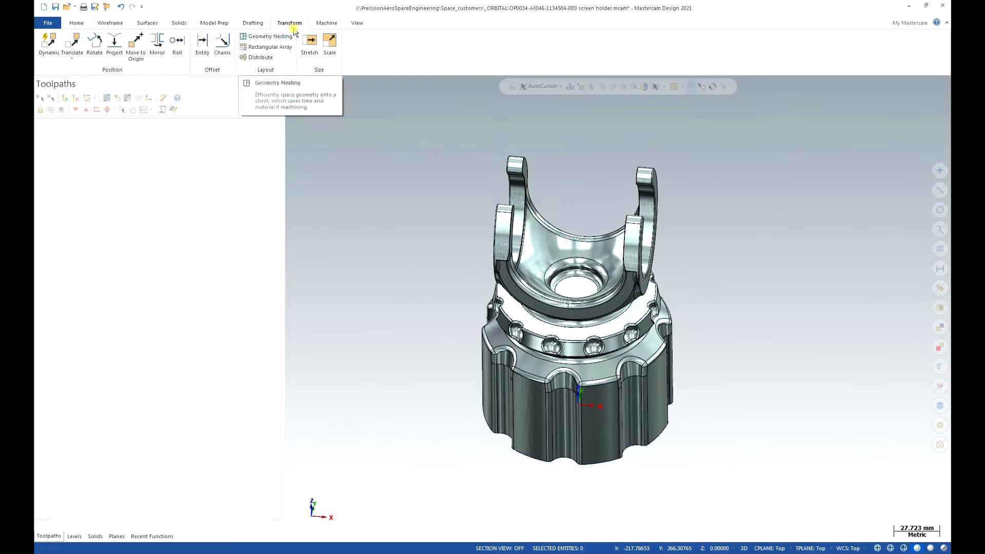
- Add a mill machine group using the MAZAK_VARIAXIS_MATRIX machine definition
{"action": "left_click", "coordinate": [327, 23]}
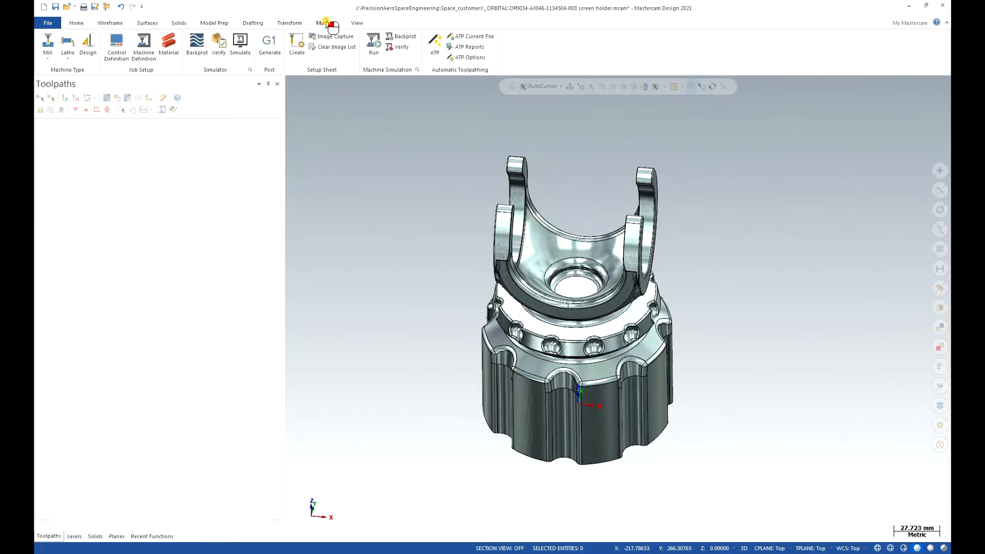
{"action": "left_click", "coordinate": [48, 56]}
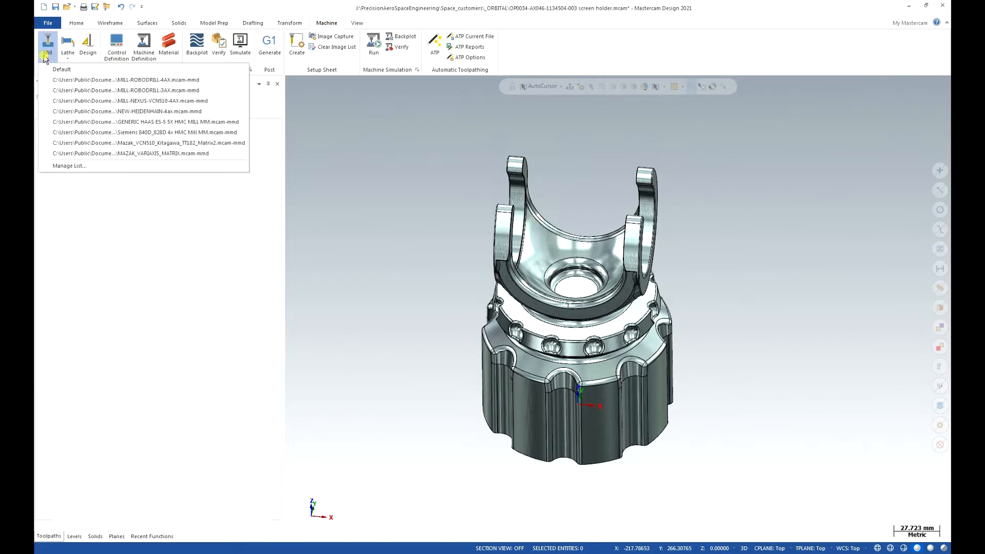
{"action": "left_click", "coordinate": [148, 154]}
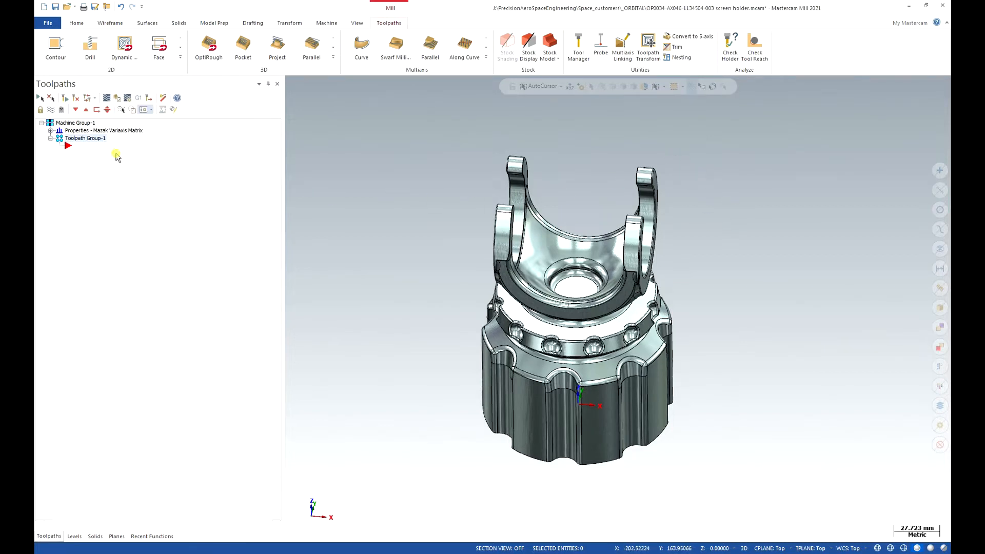
- Set up cylindrical stock along the Z axis, sized from all solids, with the diameter set to 120 mm
{"action": "left_click", "coordinate": [51, 131]}
{"action": "left_click", "coordinate": [84, 162]}
{"action": "double_click", "coordinate": [86, 154]}
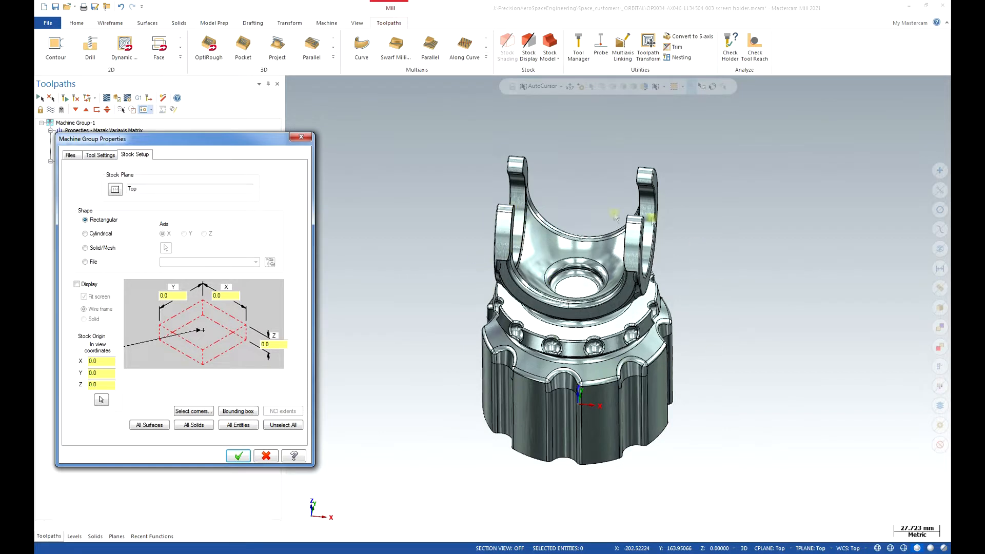
{"action": "left_click", "coordinate": [86, 234]}
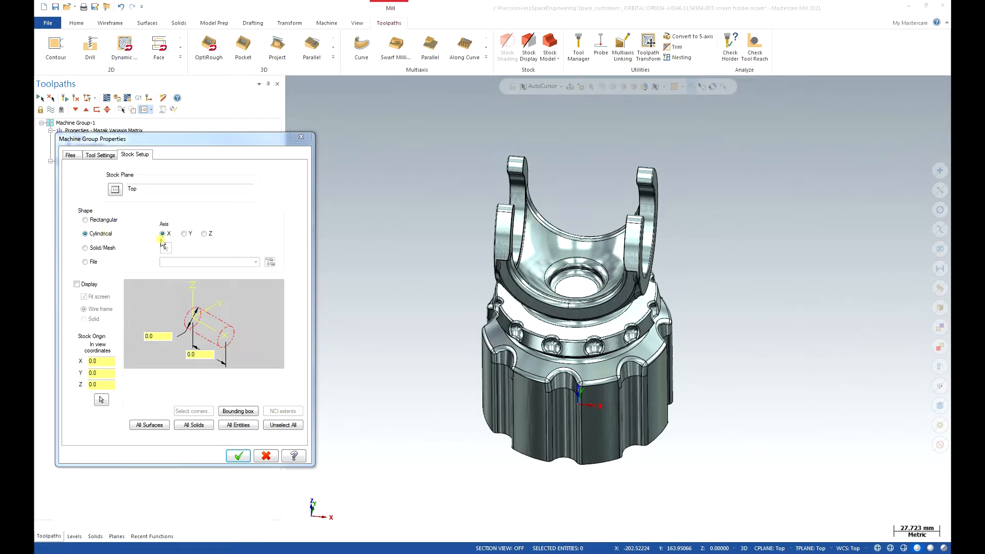
{"action": "left_click", "coordinate": [205, 234]}
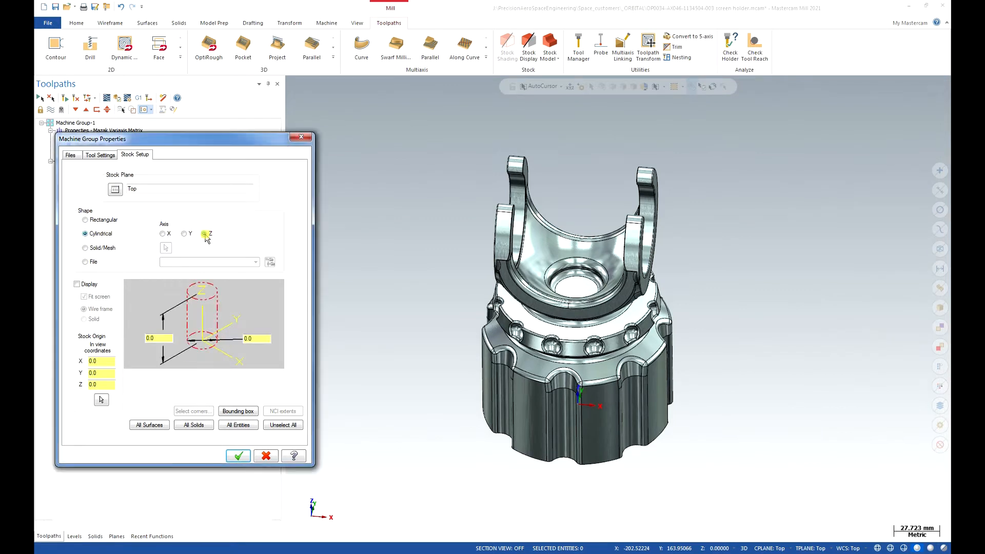
{"action": "left_click", "coordinate": [197, 425]}
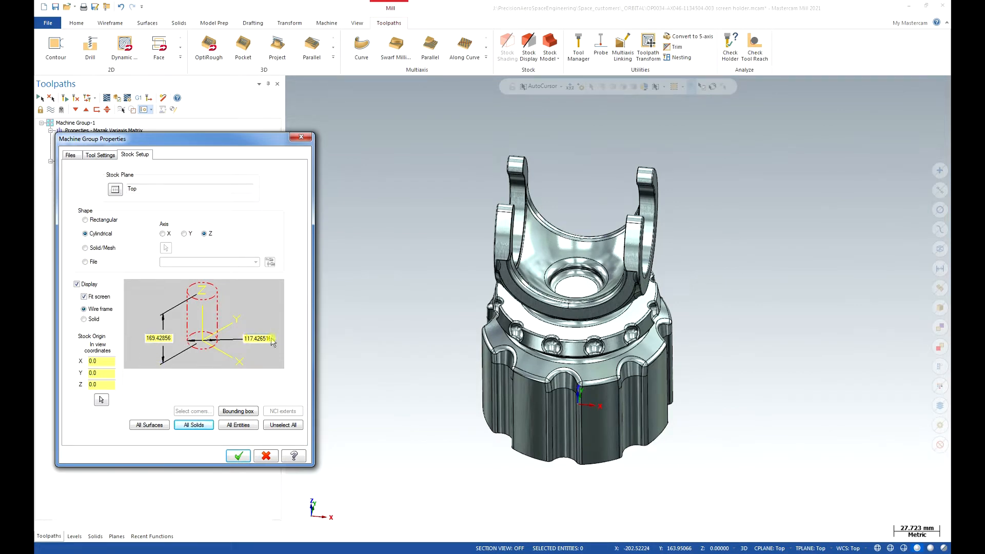
{"action": "left_click", "coordinate": [248, 339]}
{"action": "type", "text": "120"}
{"action": "left_click", "coordinate": [239, 456]}
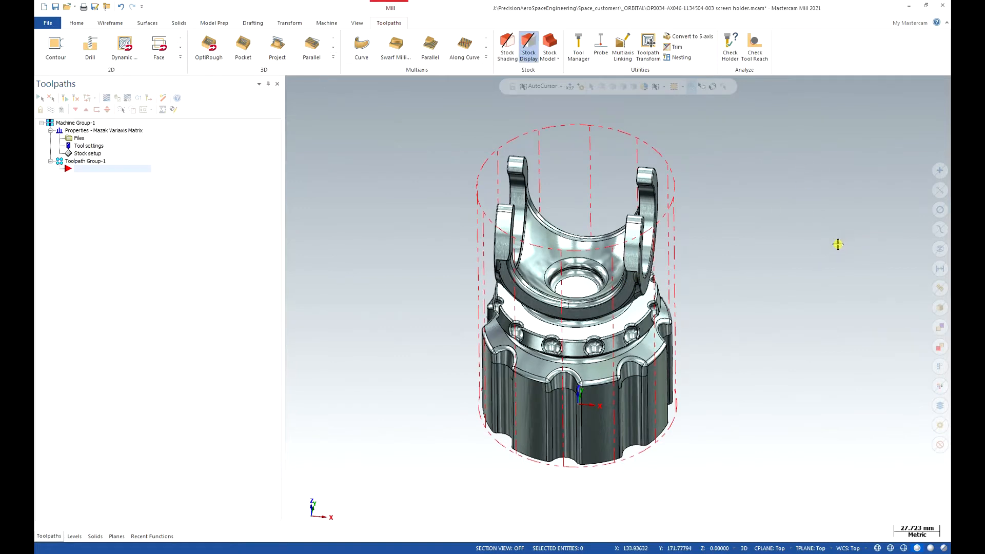
- Create a 3+2 Automatic Roughing multiaxis toolpath and open its model geometry settings
{"action": "middle_click_drag", "start_coordinate": [820, 257], "coordinate": [817, 198]}
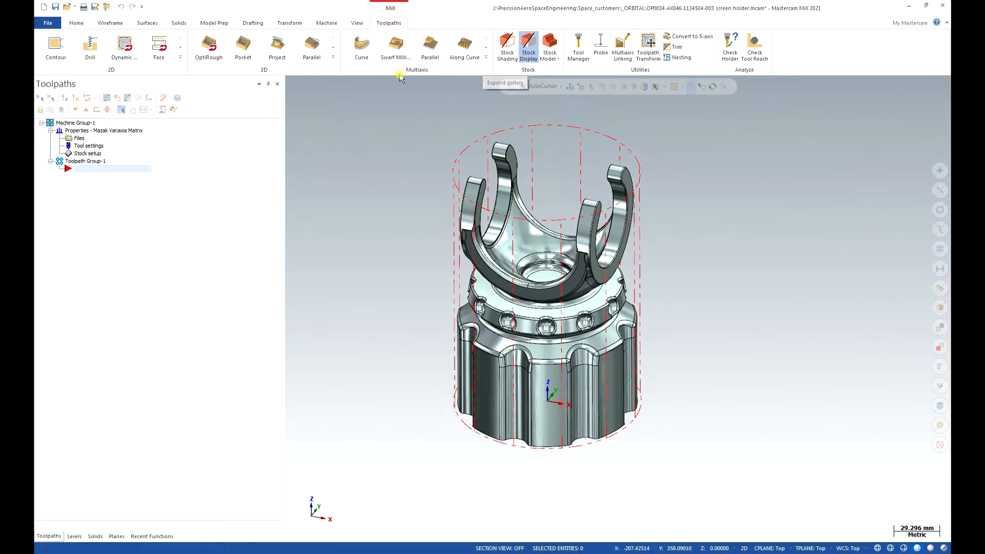
{"action": "left_click", "coordinate": [486, 58]}
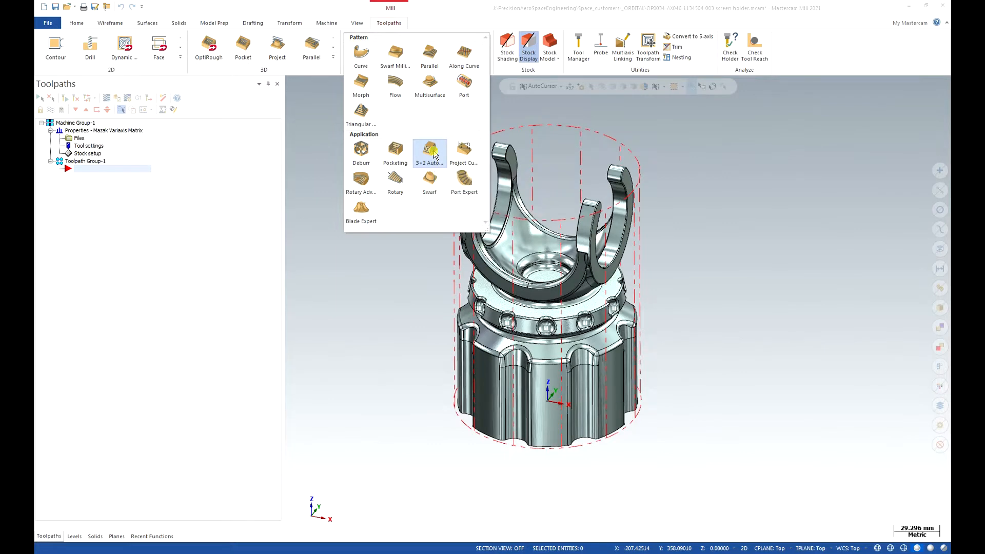
{"action": "left_click", "coordinate": [432, 152]}
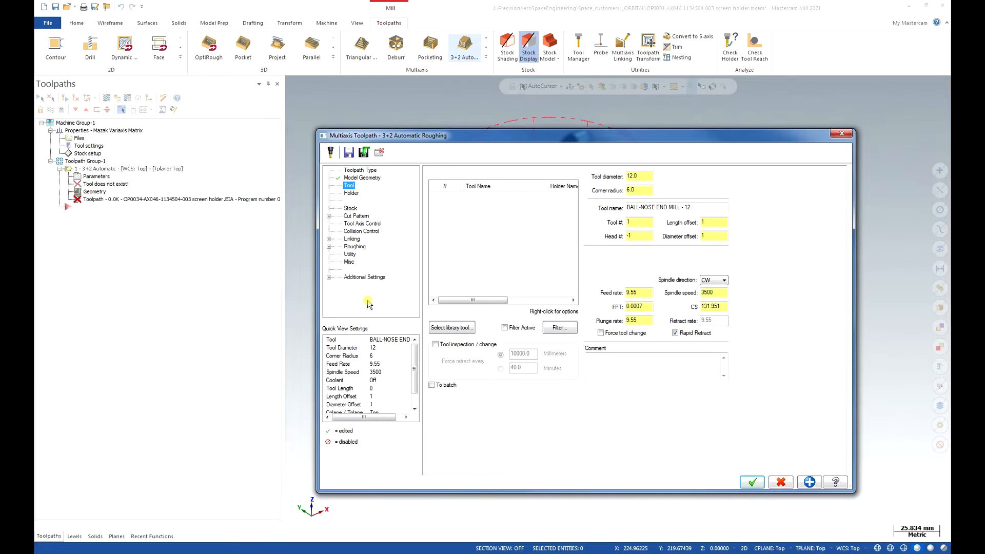
{"action": "left_click", "coordinate": [360, 178]}
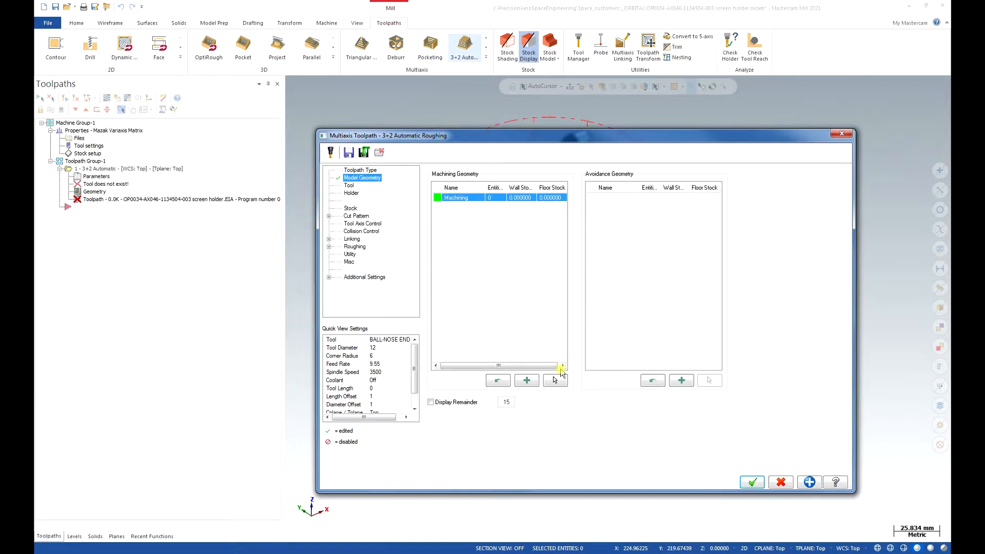
{"action": "left_click", "coordinate": [526, 380]}
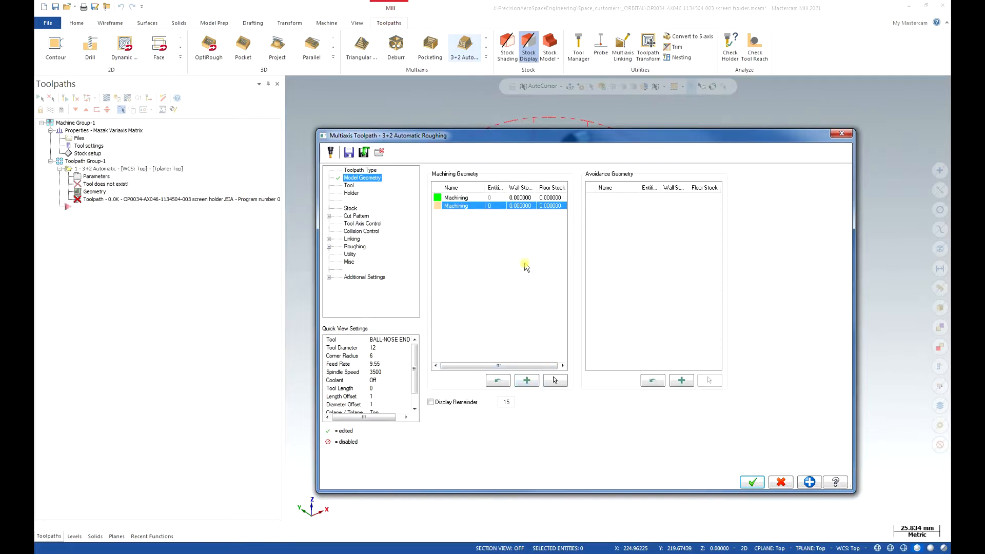
{"action": "right_click", "coordinate": [491, 210]}
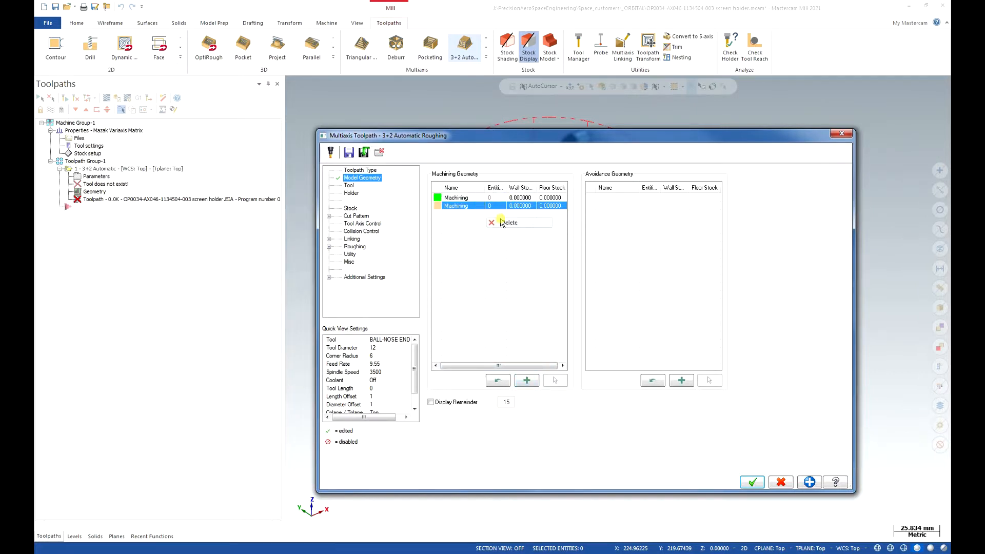
{"action": "left_click", "coordinate": [504, 221]}
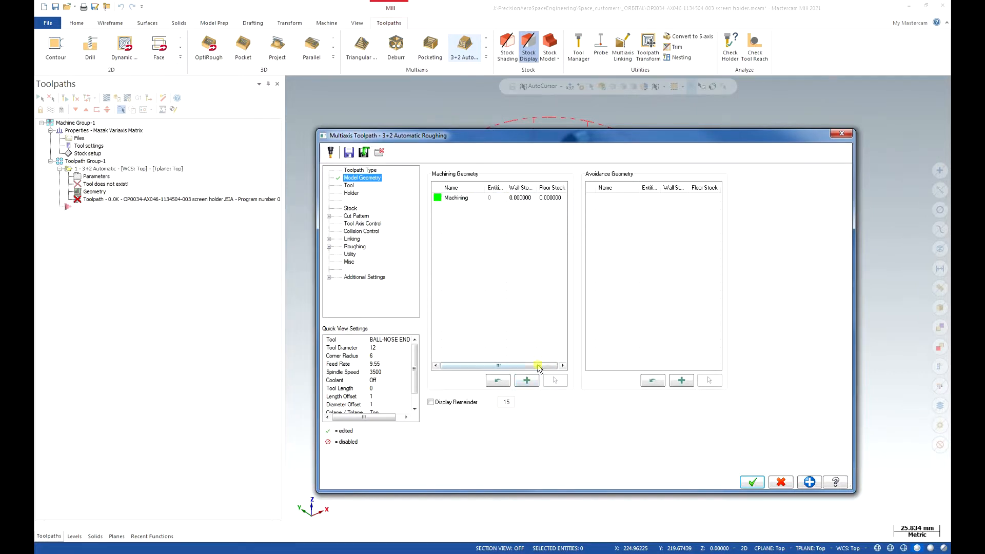
- Select all faces of the part as the machining geometry
{"action": "left_click", "coordinate": [480, 198]}
{"action": "left_click", "coordinate": [555, 381]}
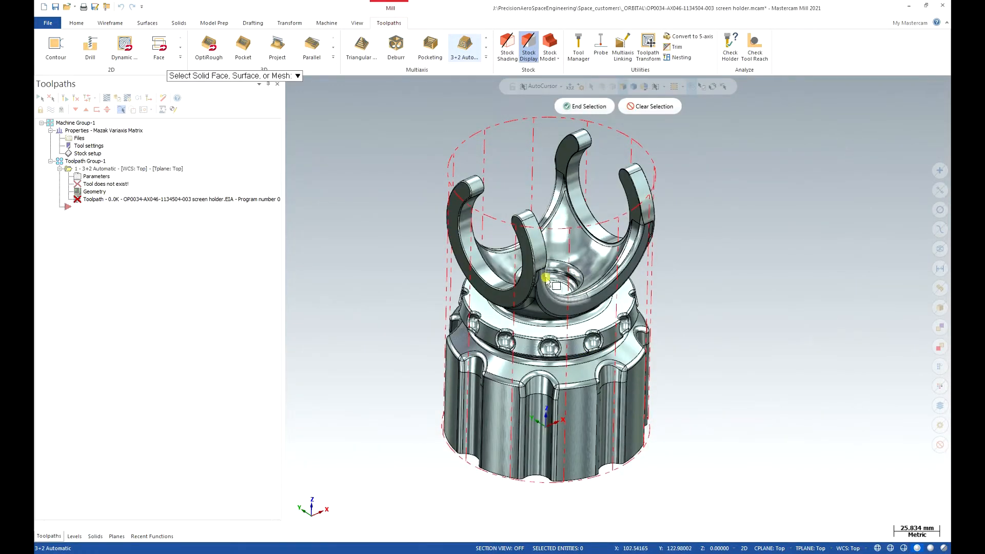
{"action": "scroll", "coordinate": [545, 278], "scroll_direction": "down", "scroll_amount": 1}
{"action": "left_click_drag", "start_coordinate": [386, 122], "coordinate": [672, 453]}
{"action": "left_click_drag", "start_coordinate": [673, 455], "coordinate": [677, 456]}
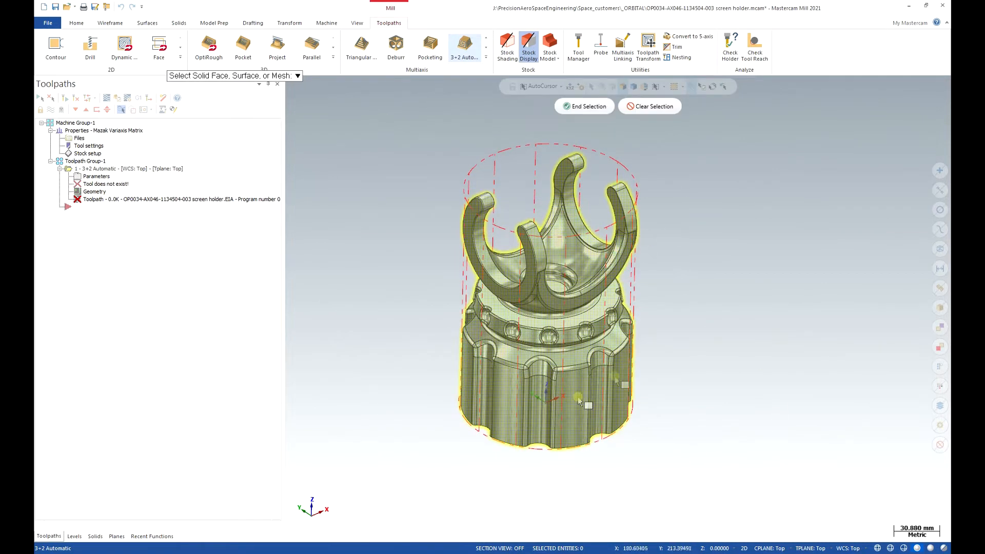
{"action": "left_click", "coordinate": [586, 106]}
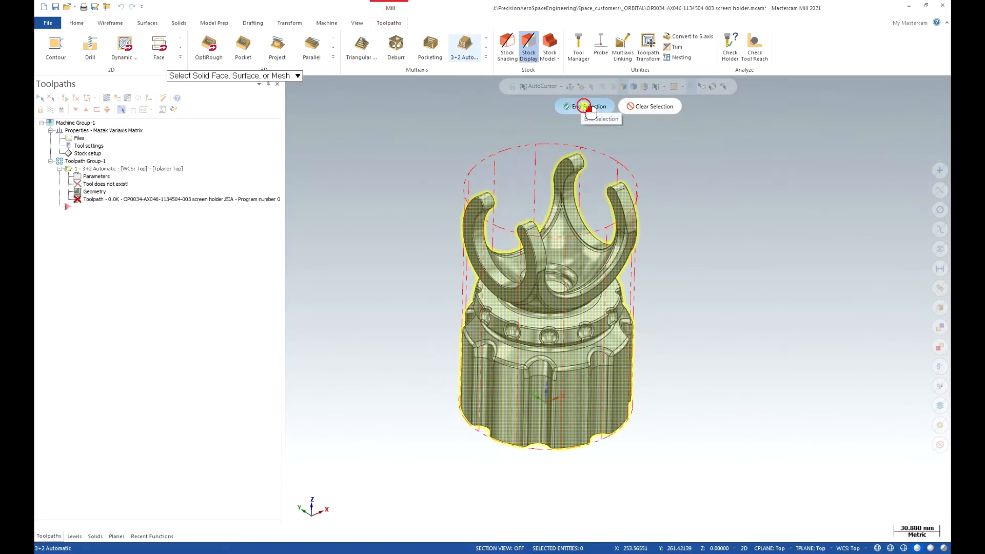
- Set both the wall stock and the floor stock of the machining geometry to 0.2 mm
{"action": "double_click", "coordinate": [526, 198]}
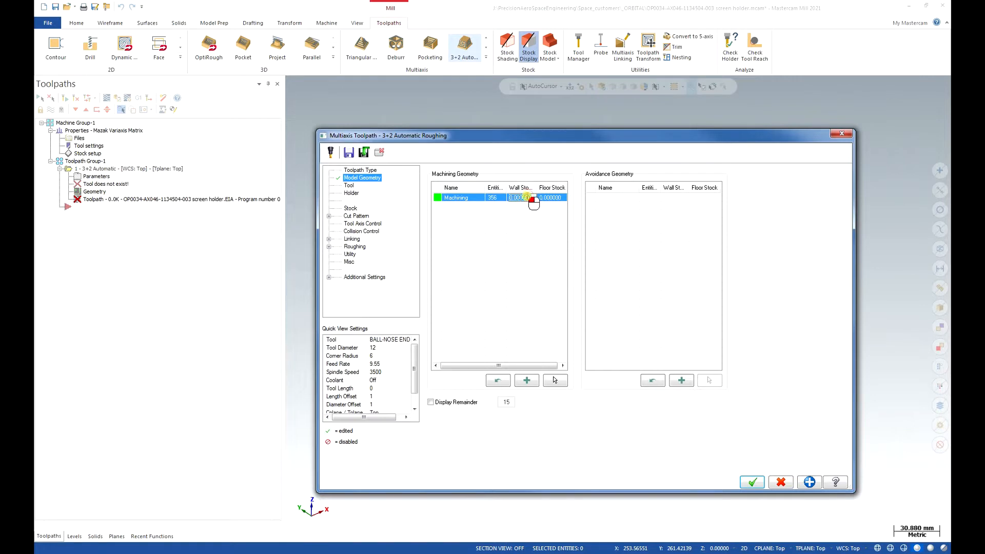
{"action": "type", "text": "2"}
{"action": "key", "text": "Return"}
{"action": "double_click", "coordinate": [549, 198]}
{"action": "key", "text": "Return"}
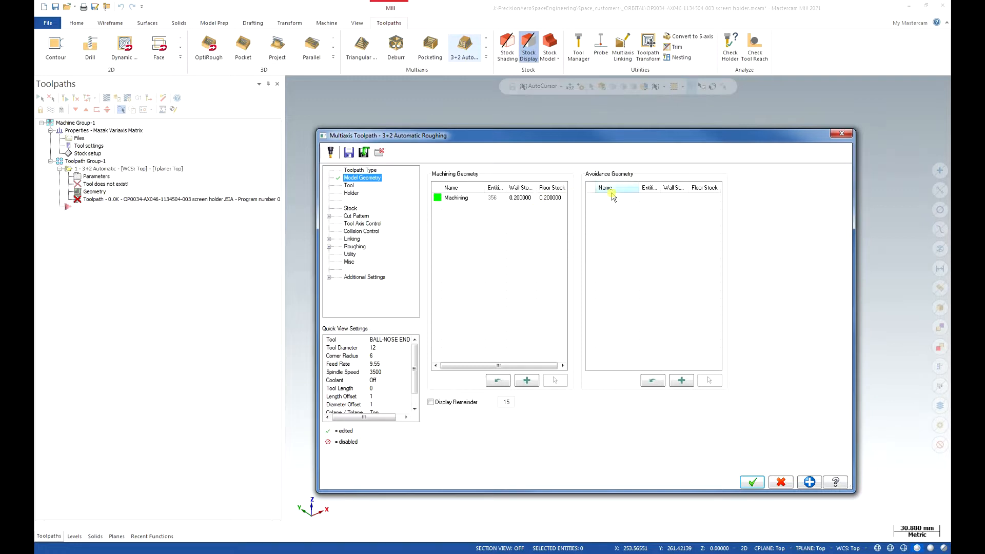
- Add an avoidance geometry group with 1 mm wall stock and 0.5 mm floor stock
{"action": "left_click", "coordinate": [681, 380]}
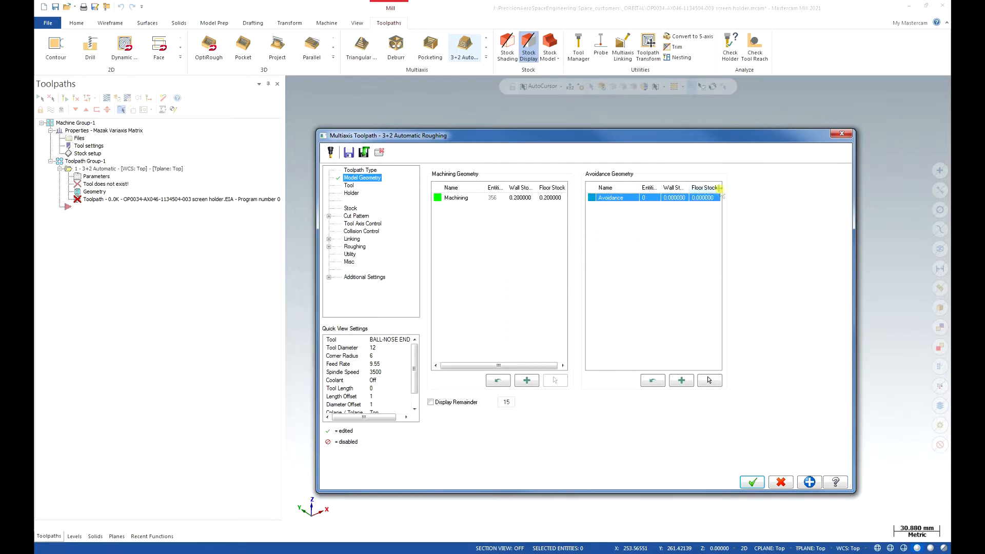
{"action": "left_click", "coordinate": [668, 199]}
{"action": "type", "text": "1"}
{"action": "left_click", "coordinate": [669, 235]}
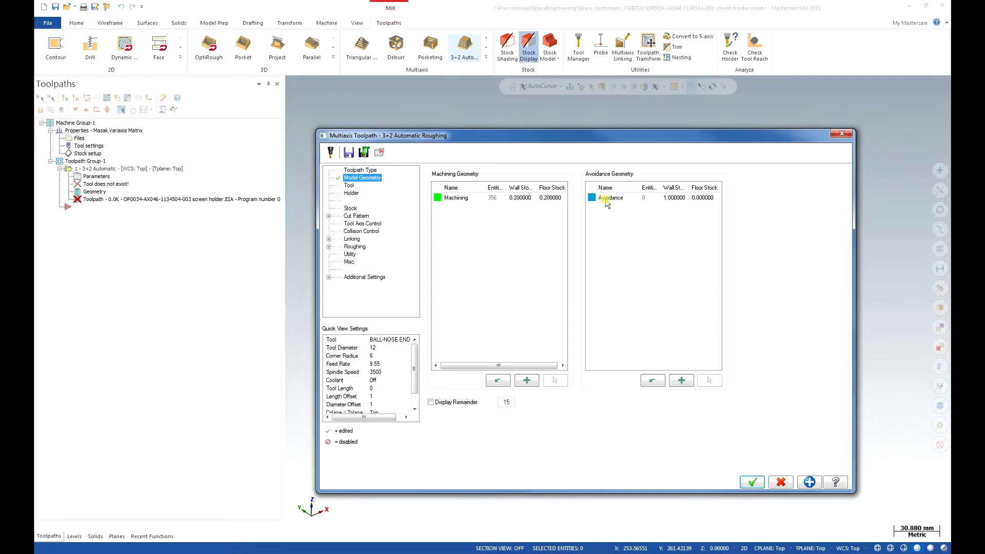
{"action": "left_click", "coordinate": [707, 200]}
{"action": "left_click", "coordinate": [708, 199]}
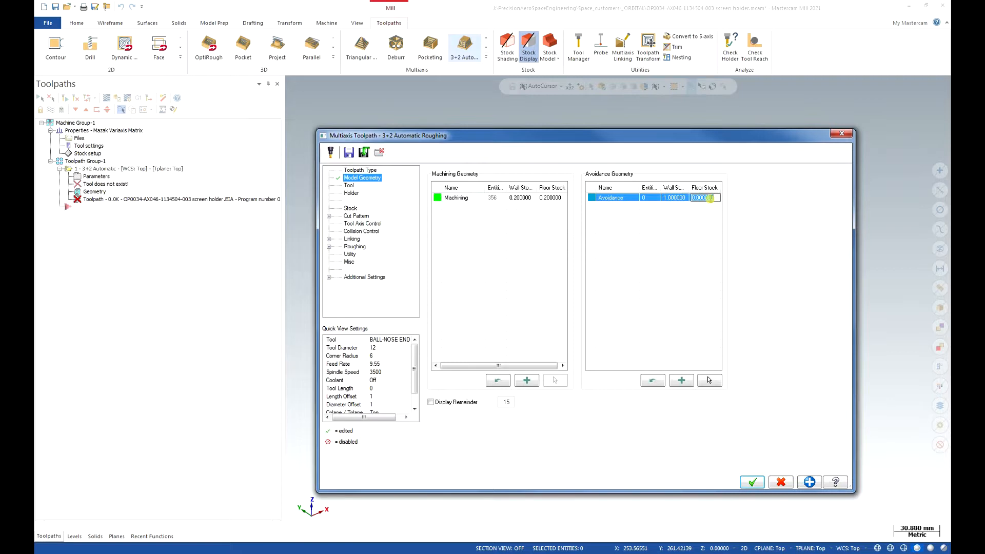
{"action": "type", "text": ".5"}
{"action": "key", "text": "Return"}
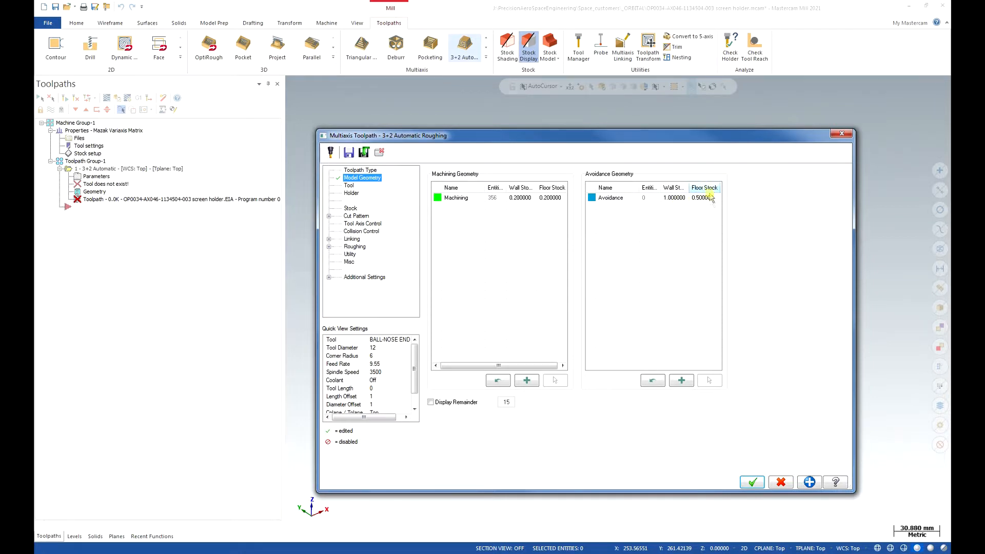
- Try picking the shoulder and collar faces of the part for the avoidance group, and clear the selection
{"action": "left_click", "coordinate": [651, 199]}
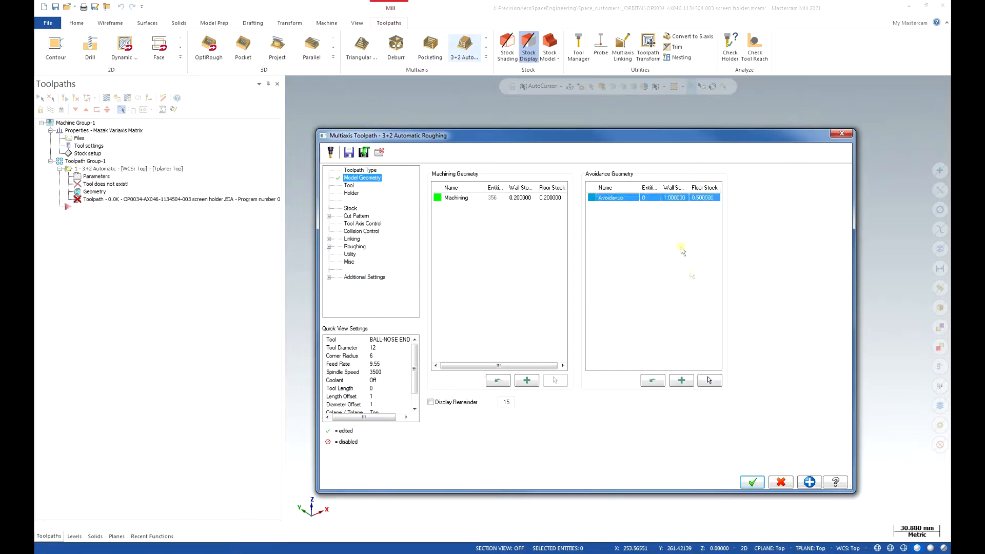
{"action": "left_click", "coordinate": [711, 381]}
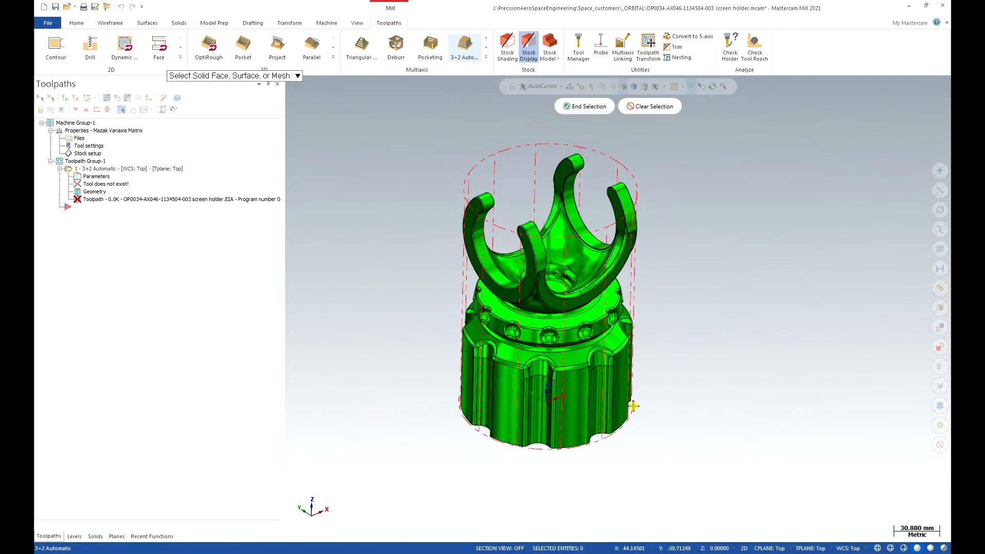
{"action": "left_click", "coordinate": [608, 353]}
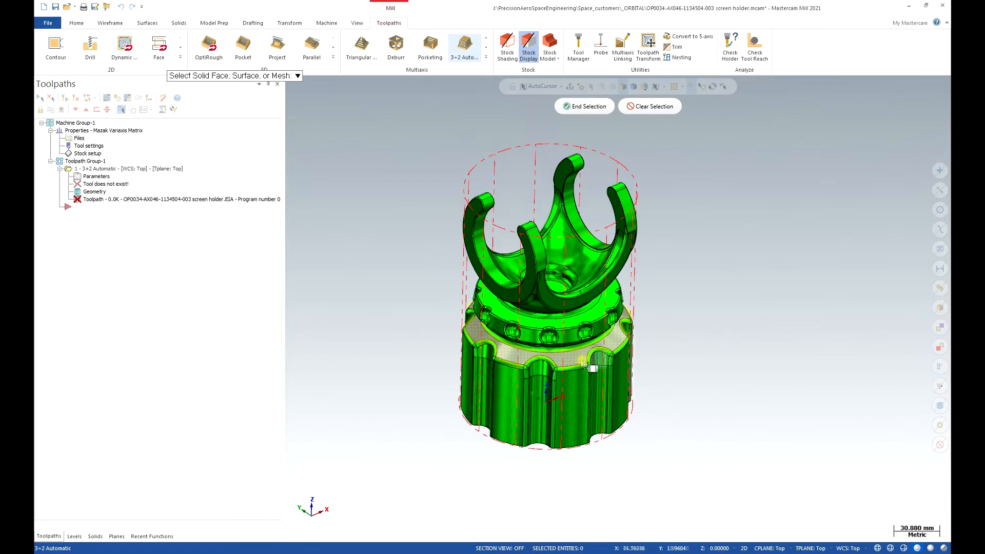
{"action": "left_click", "coordinate": [593, 335]}
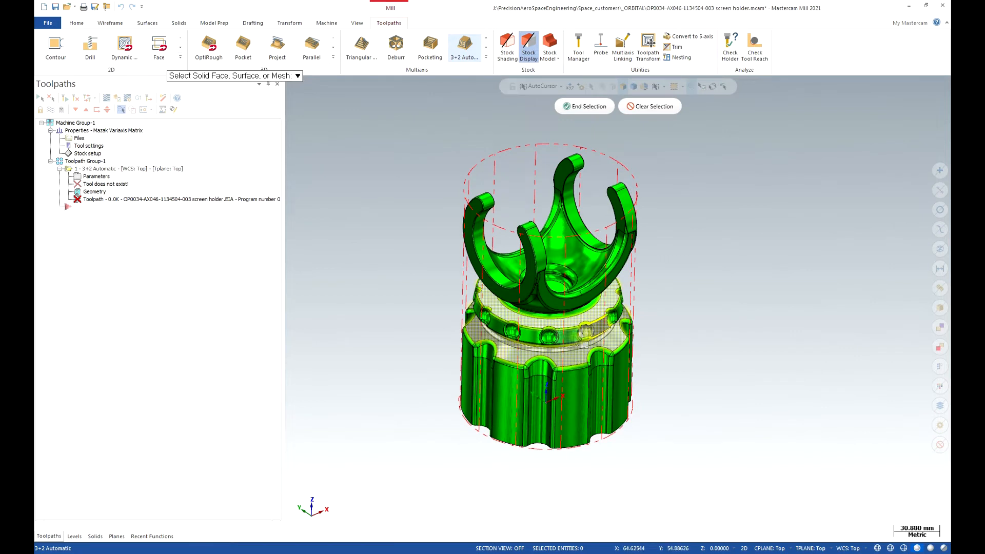
{"action": "left_click", "coordinate": [666, 107]}
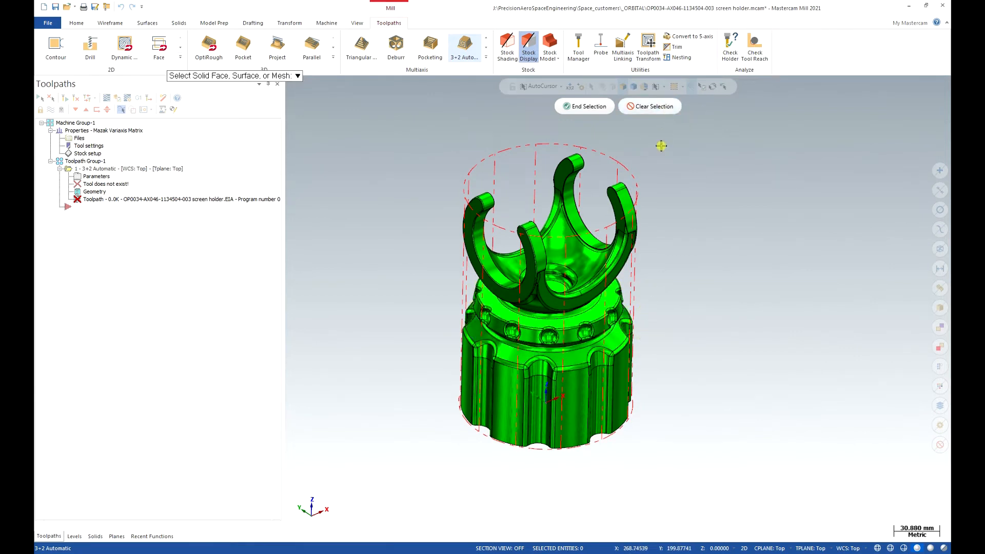
{"action": "key", "text": "Return"}
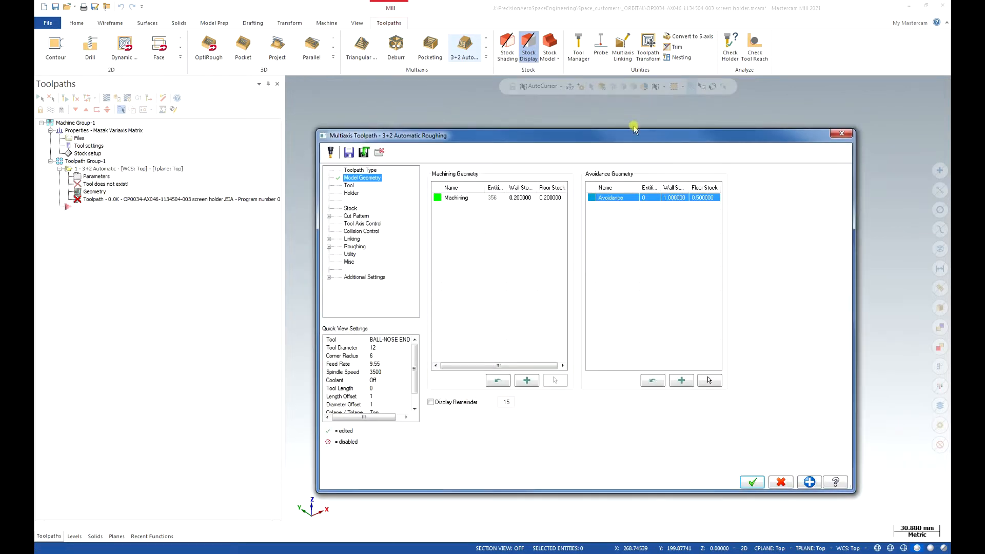
- Set the avoidance group's display colour to red, colour number 12
{"action": "left_click", "coordinate": [594, 211]}
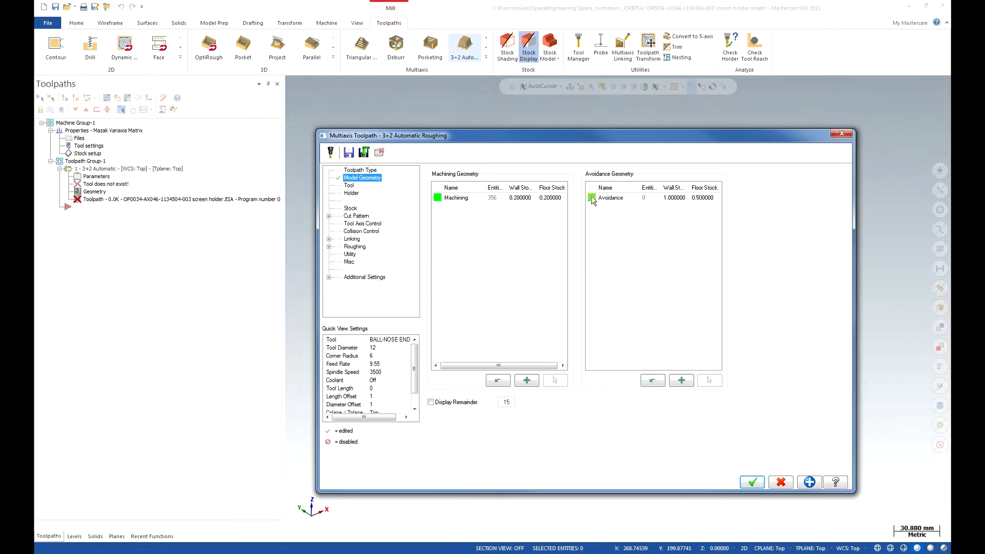
{"action": "left_click", "coordinate": [592, 198]}
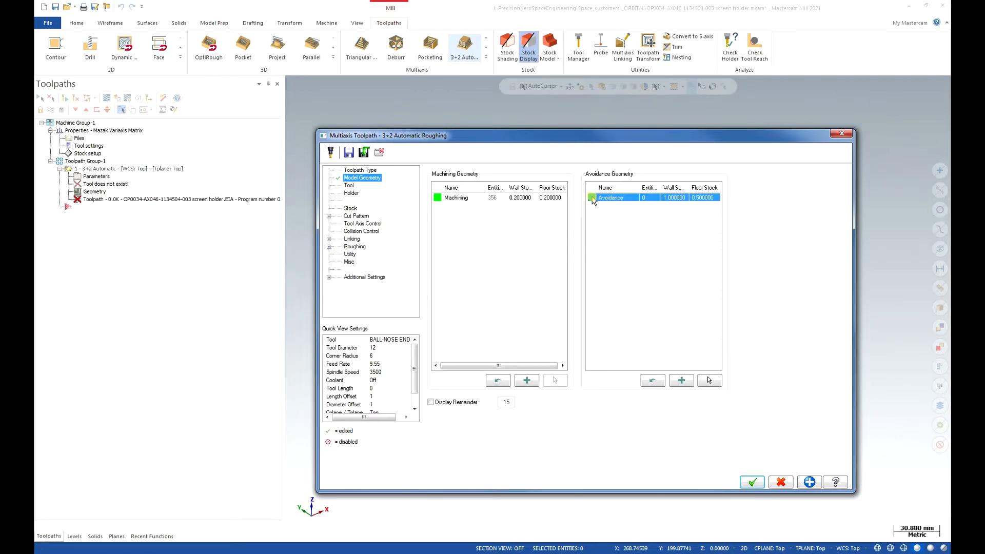
{"action": "left_click", "coordinate": [174, 148]}
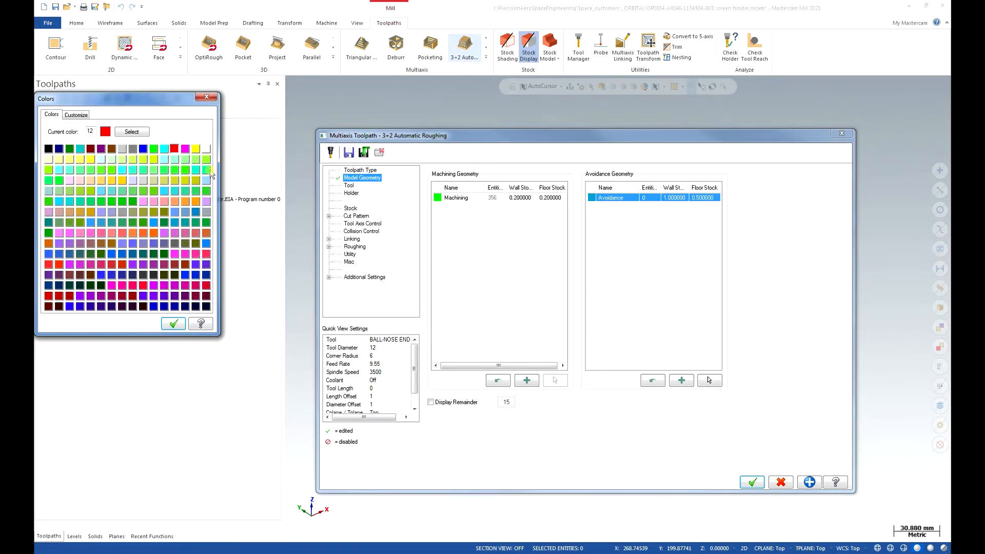
{"action": "left_click", "coordinate": [174, 323]}
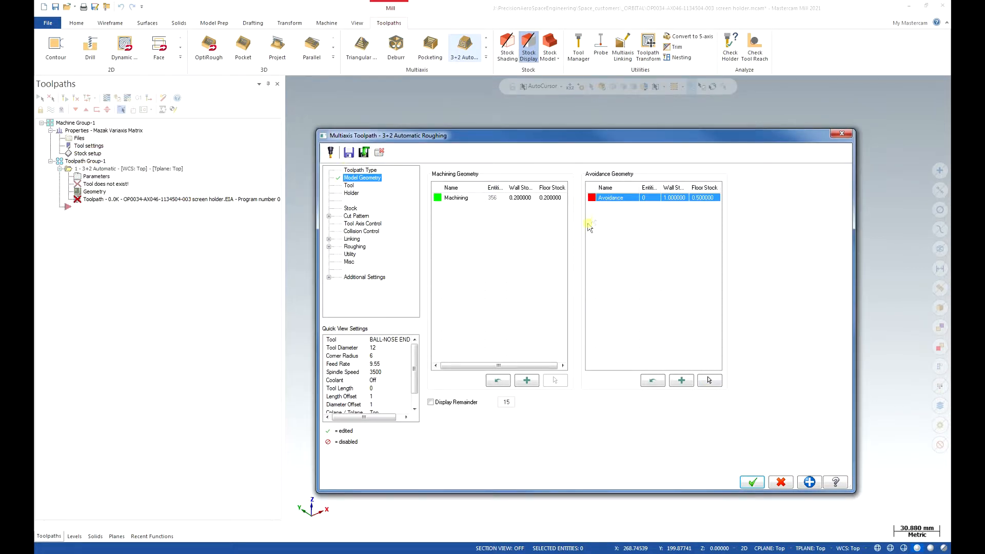
{"action": "left_click", "coordinate": [492, 199]}
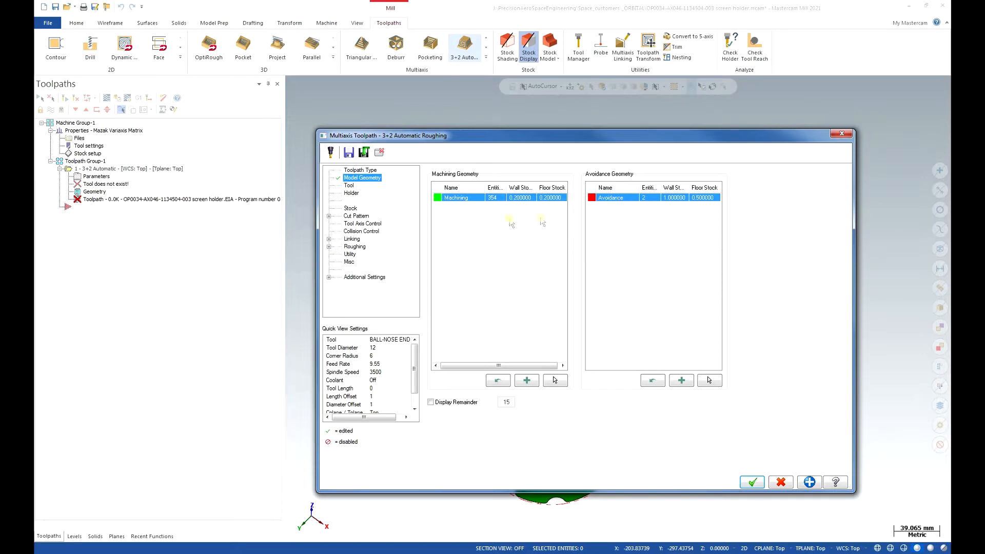
- Hide the toolpath dialog temporarily to inspect the part, and delete the avoidance geometry group after returning
{"action": "left_click", "coordinate": [380, 154]}
{"action": "middle_click_drag", "start_coordinate": [562, 316], "coordinate": [595, 197]}
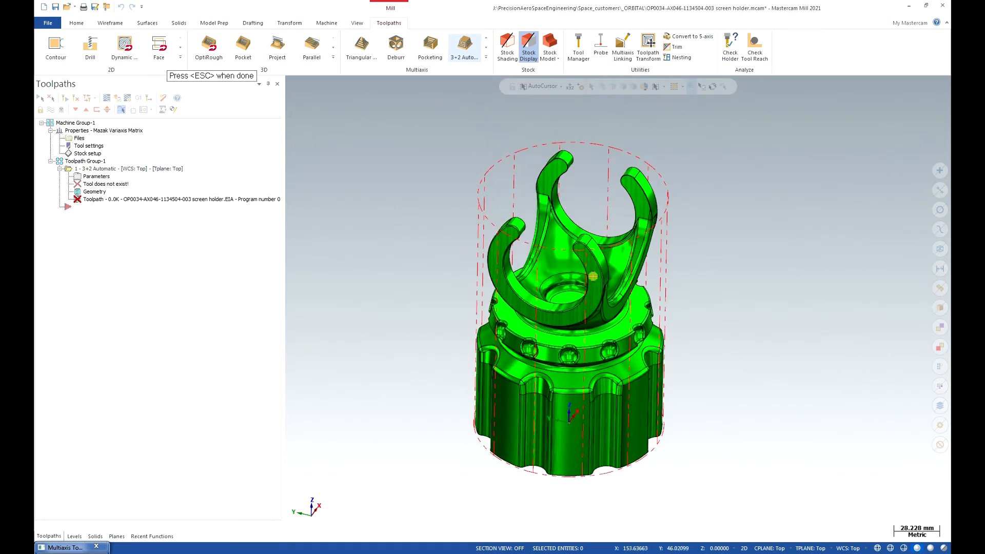
{"action": "scroll", "coordinate": [654, 339], "scroll_direction": "up", "scroll_amount": 2}
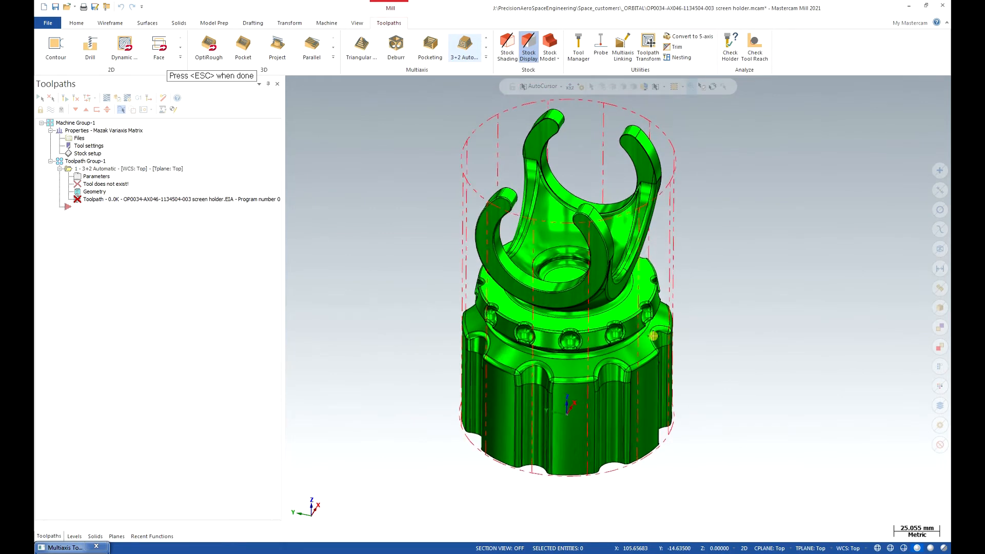
{"action": "scroll", "coordinate": [591, 233], "scroll_direction": "down", "scroll_amount": 3}
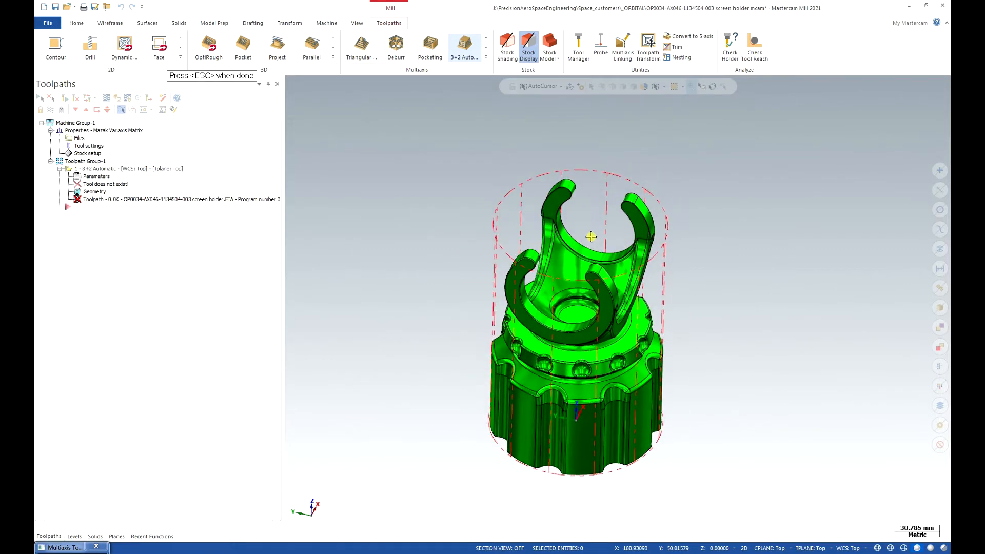
{"action": "key", "text": "Escape"}
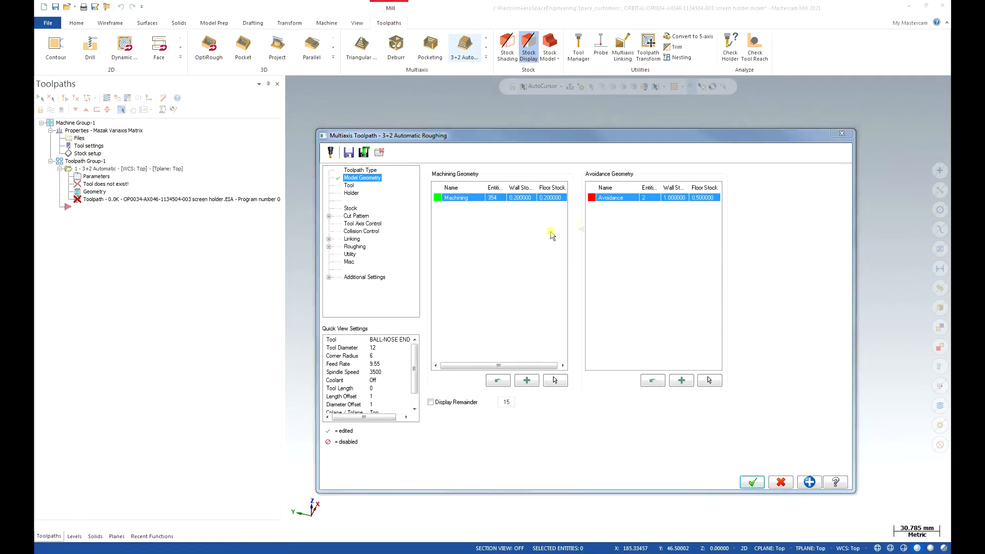
{"action": "right_click", "coordinate": [662, 200]}
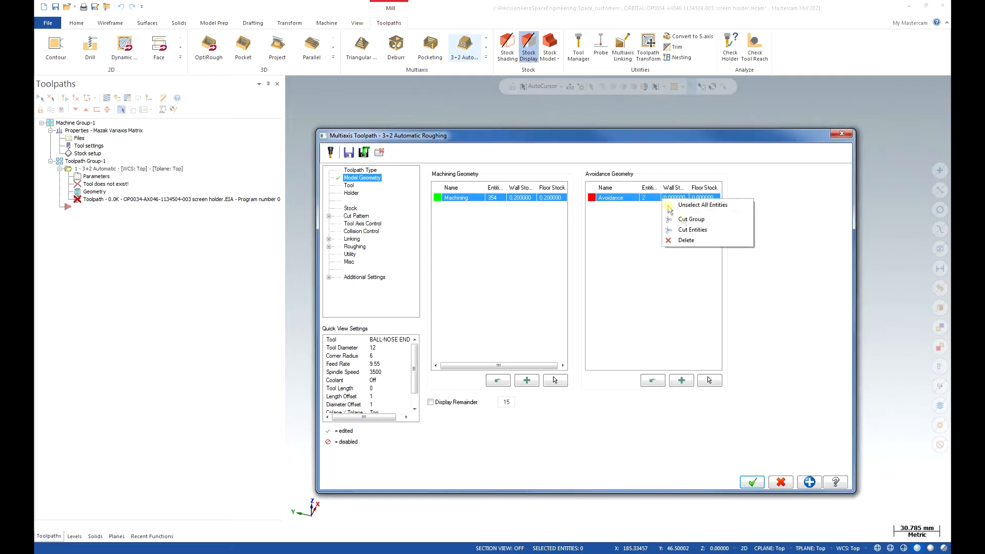
{"action": "left_click", "coordinate": [688, 241]}
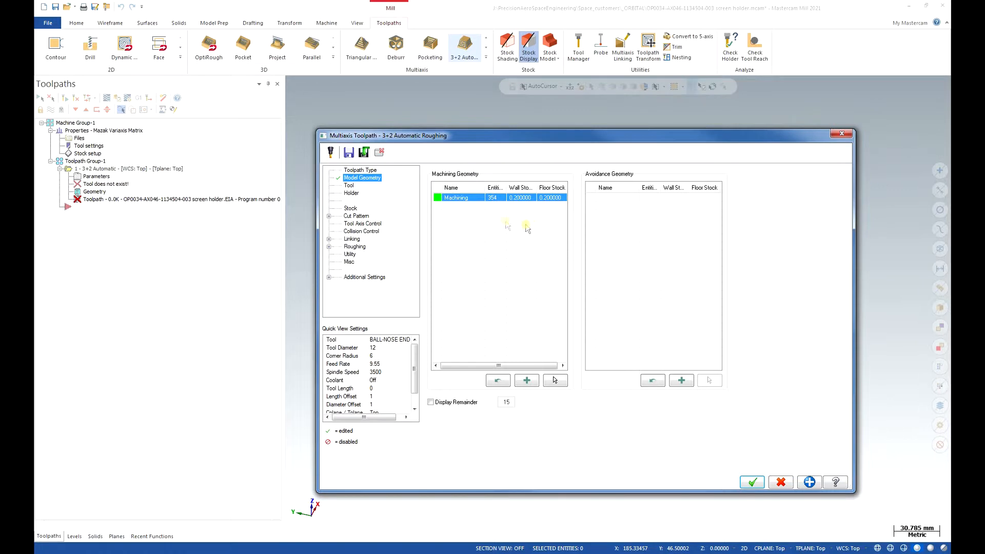
- Open the mill_mm.tooldb tool library for choosing the roughing tool
{"action": "left_click", "coordinate": [351, 186]}
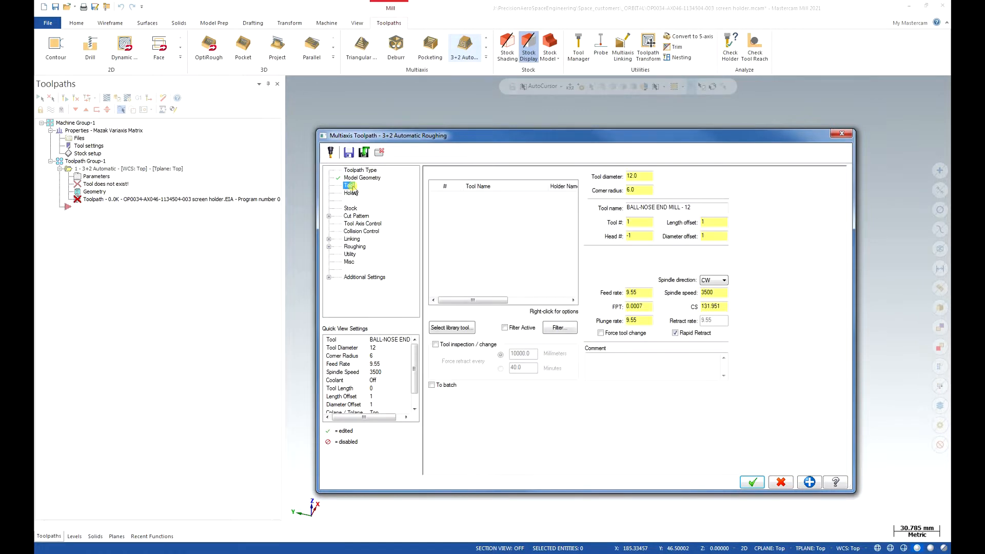
{"action": "left_click", "coordinate": [440, 323]}
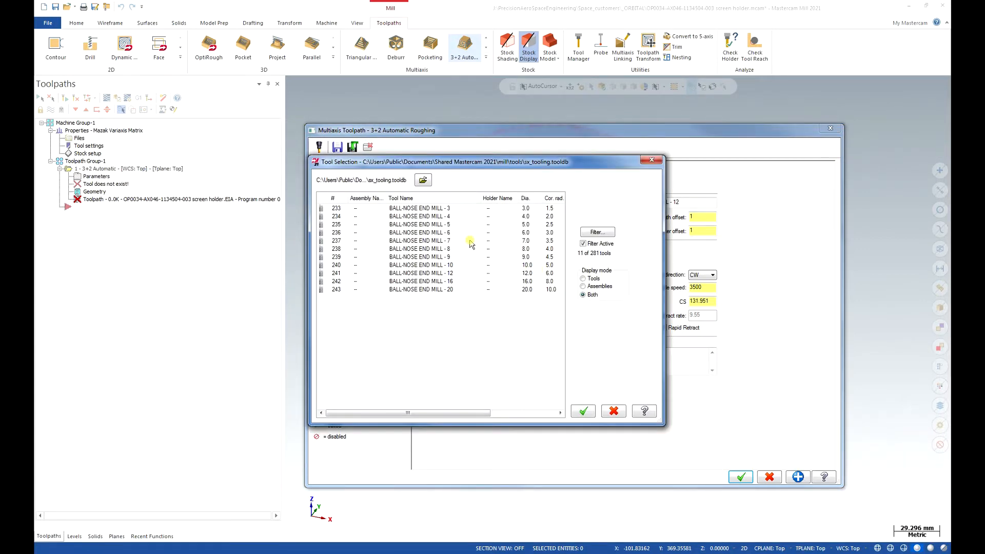
{"action": "left_click", "coordinate": [422, 179]}
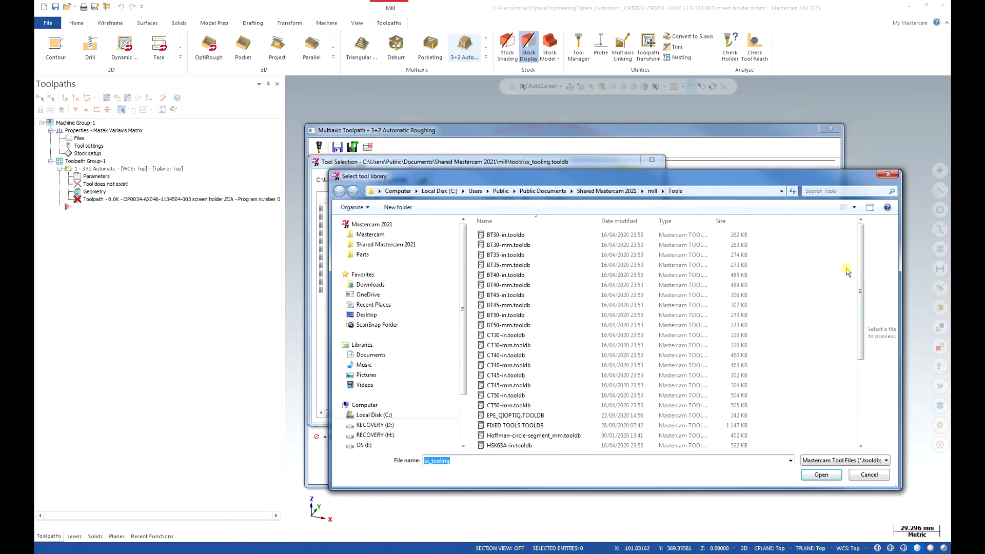
{"action": "left_click_drag", "start_coordinate": [862, 271], "coordinate": [856, 327]}
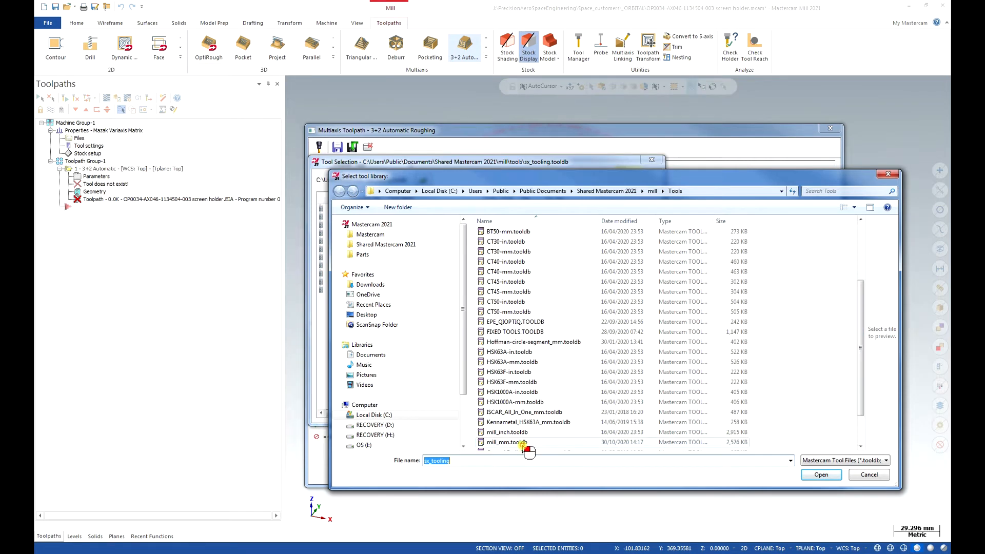
{"action": "left_click", "coordinate": [515, 443]}
{"action": "left_click", "coordinate": [828, 477]}
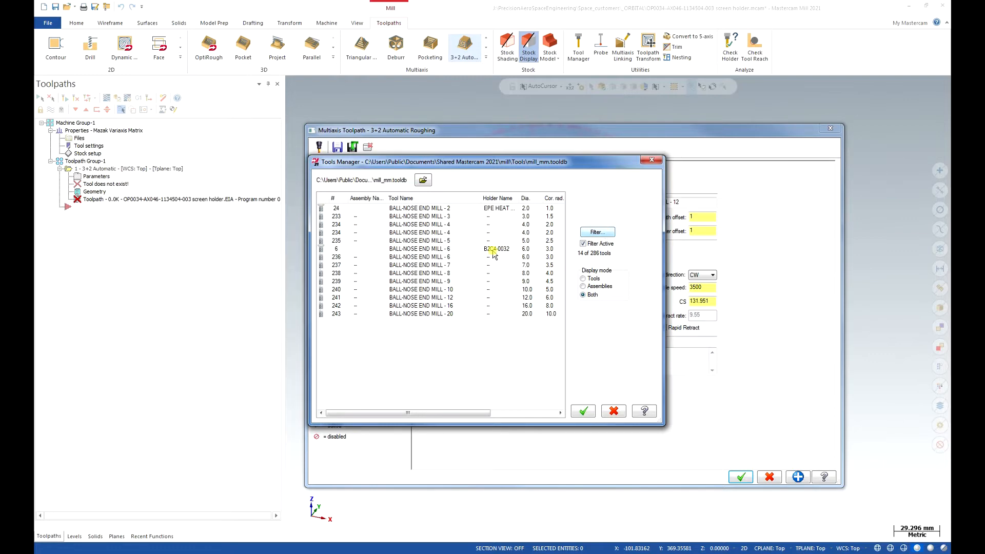
- Filter the library to end mills with radius and choose the 20 / R2.0 tool with holder B4K5-0032
{"action": "left_click", "coordinate": [597, 232]}
{"action": "left_click", "coordinate": [357, 159]}
{"action": "key", "text": "Return"}
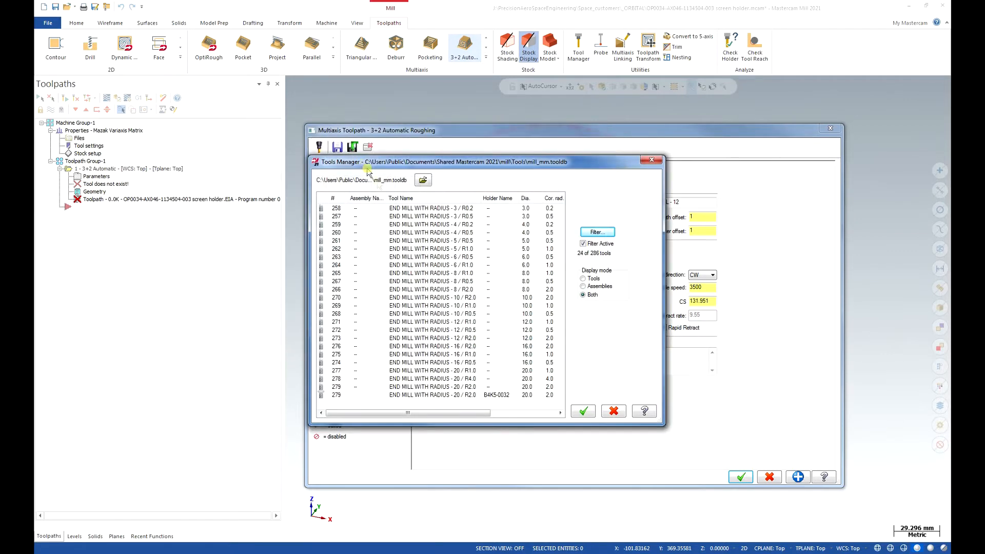
{"action": "left_click", "coordinate": [468, 395]}
{"action": "left_click", "coordinate": [585, 411]}
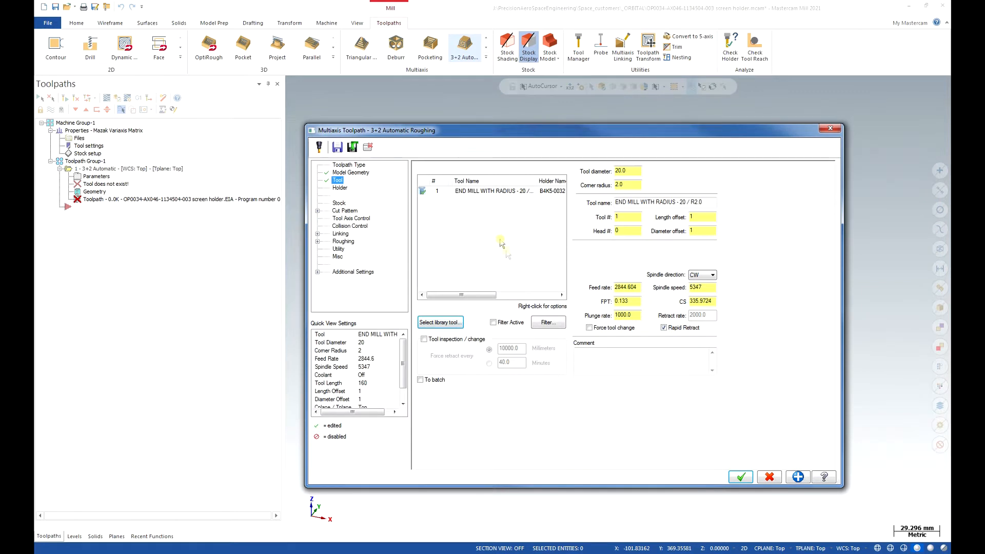
- Set the tool's feed rate to 2000, plunge rate to 1500 and spindle speed to 10000
{"action": "double_click", "coordinate": [627, 287]}
{"action": "type", "text": "2000"}
{"action": "key", "text": "Tab"}
{"action": "type", "text": "1500"}
{"action": "key", "text": "Tab"}
{"action": "type", "text": "10000"}
{"action": "key", "text": "Tab"}
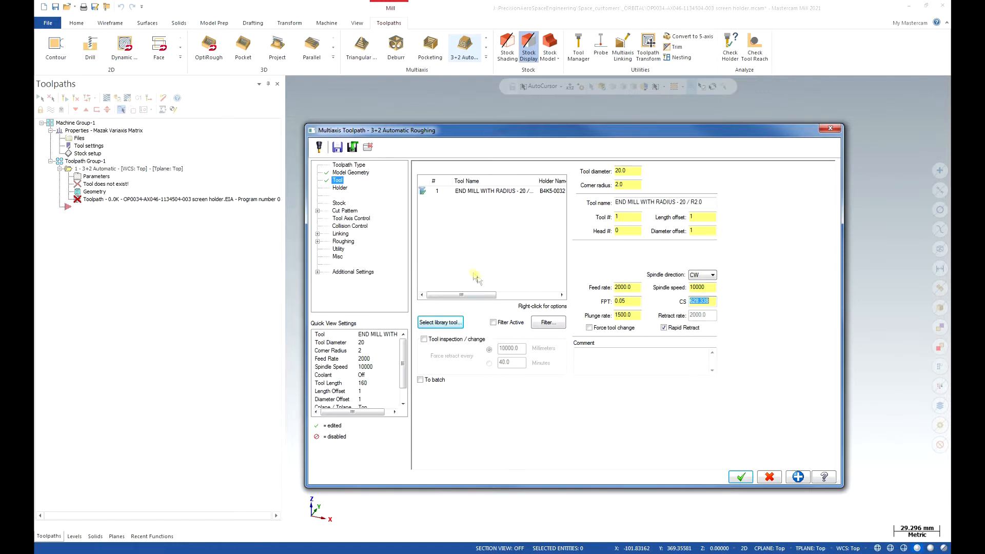
- Open the holder settings and review the holder assembly and tool projection of the chosen end mill
{"action": "left_click", "coordinate": [473, 190]}
{"action": "left_click", "coordinate": [343, 188]}
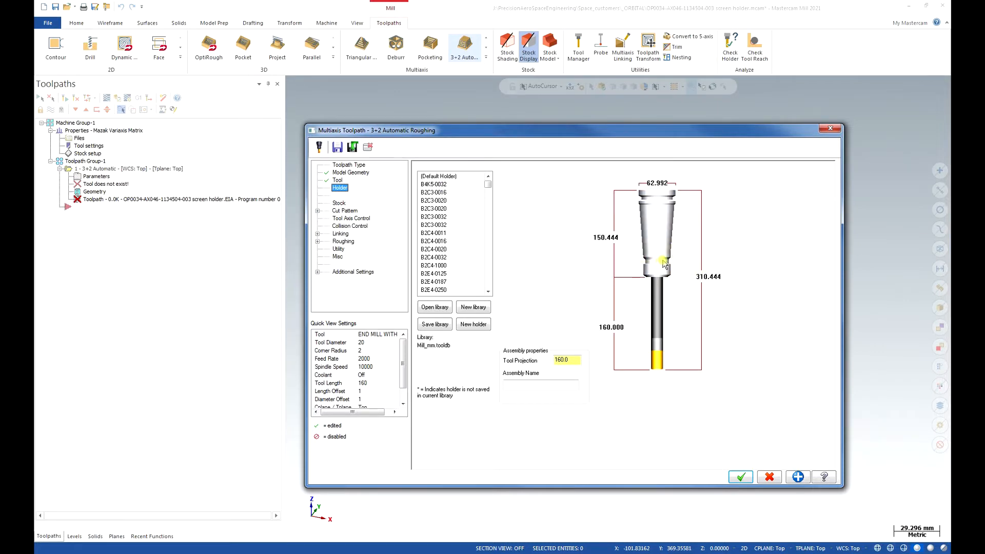
{"action": "left_click", "coordinate": [577, 360]}
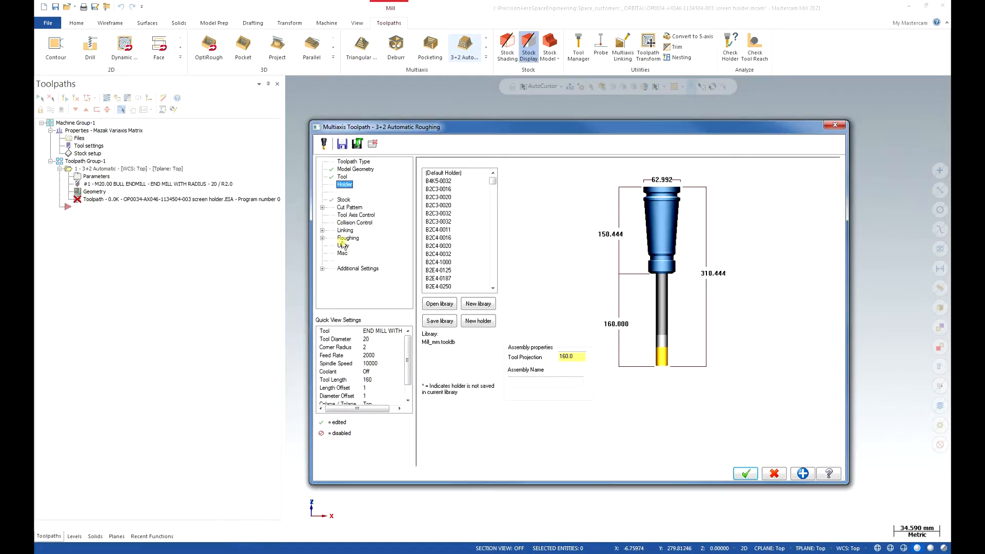
- Enable the toolpath's stock definition with Job Setup as its source
{"action": "left_click", "coordinate": [343, 200]}
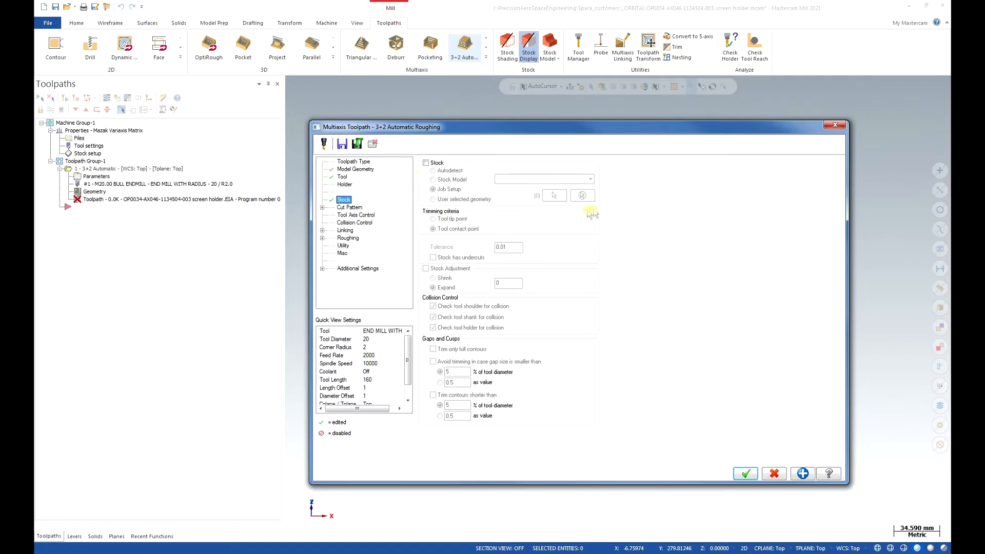
{"action": "left_click", "coordinate": [431, 170]}
{"action": "left_click", "coordinate": [427, 164]}
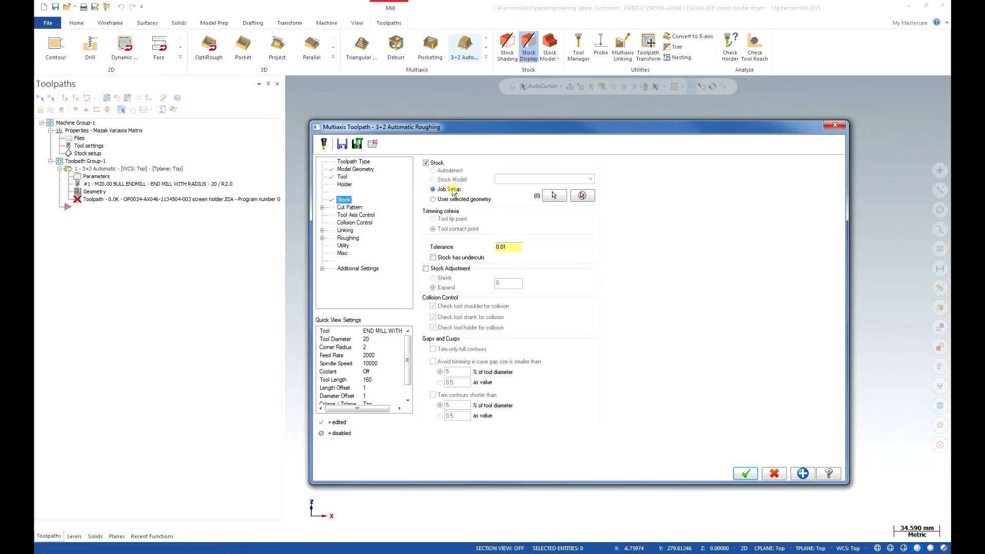
- Preview the Offset and Parallel cut patterns, choose the Dynamic type and set the constant depth step to 10
{"action": "left_click", "coordinate": [341, 208]}
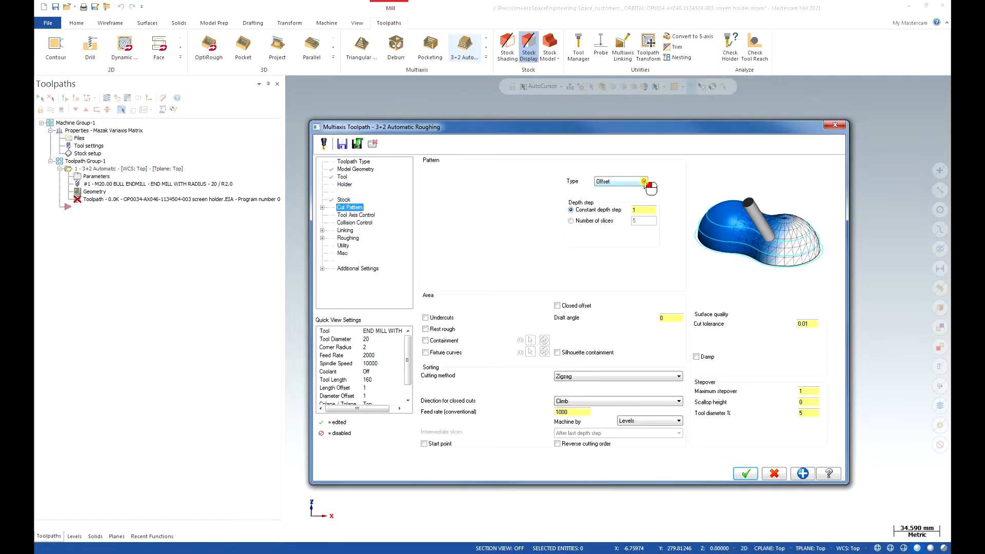
{"action": "left_click", "coordinate": [645, 182]}
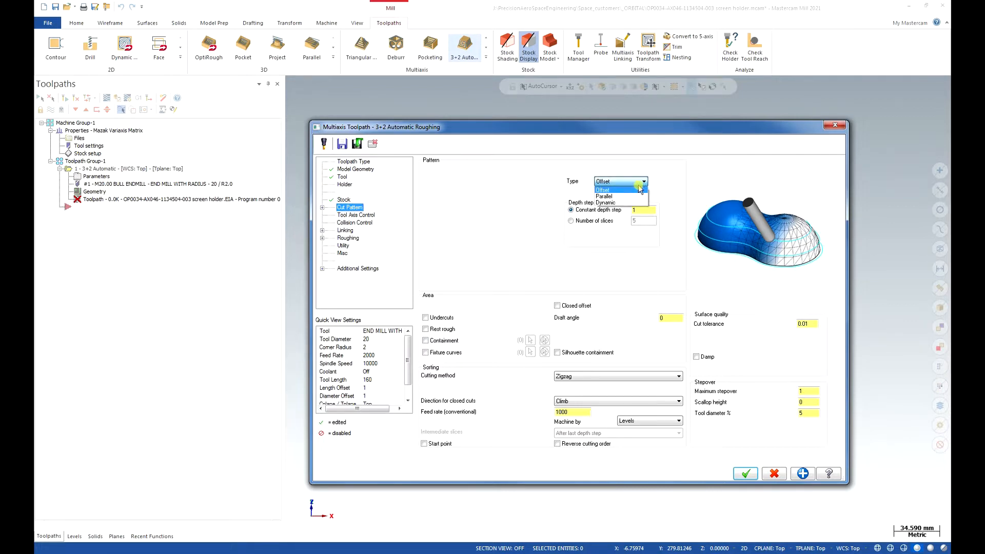
{"action": "left_click", "coordinate": [637, 191]}
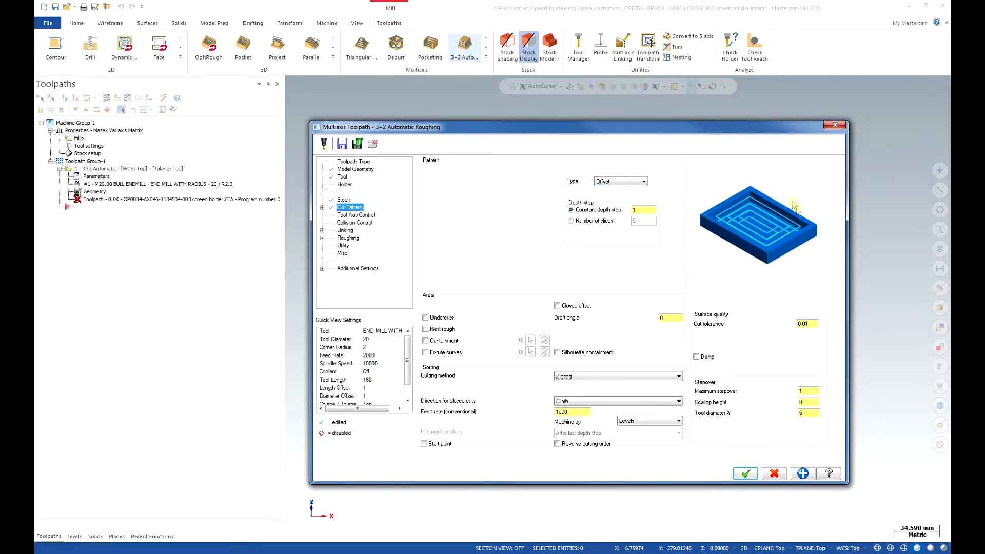
{"action": "left_click", "coordinate": [644, 182]}
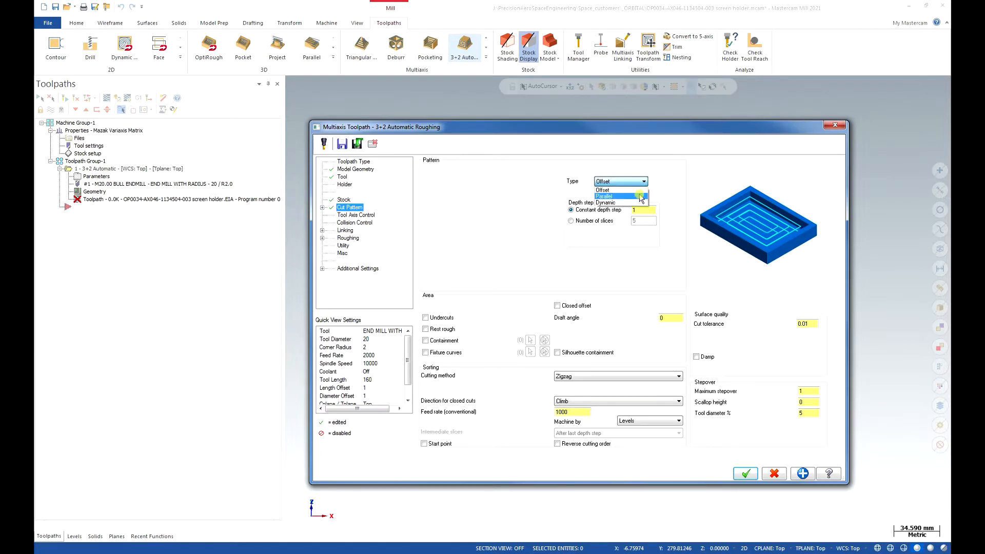
{"action": "left_click", "coordinate": [641, 197]}
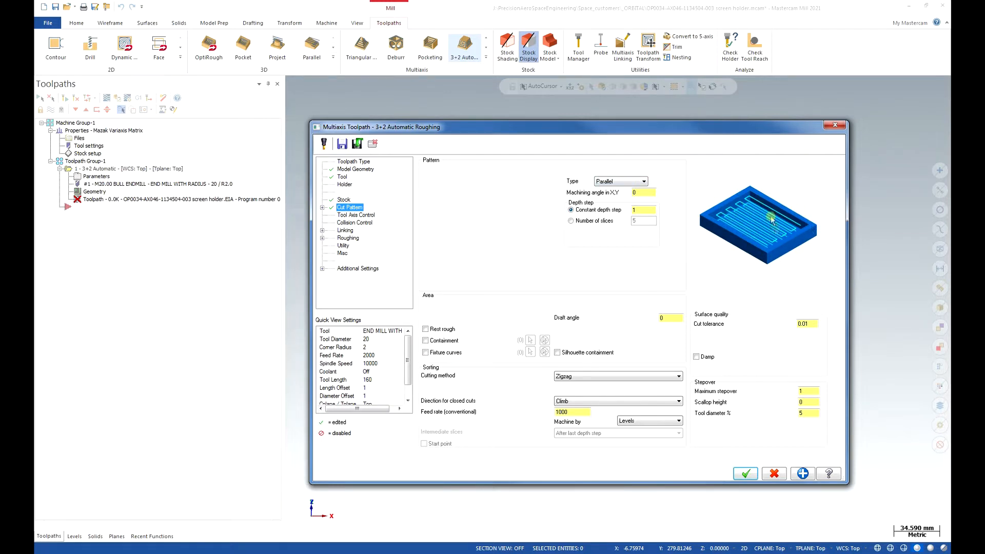
{"action": "left_click", "coordinate": [639, 182]}
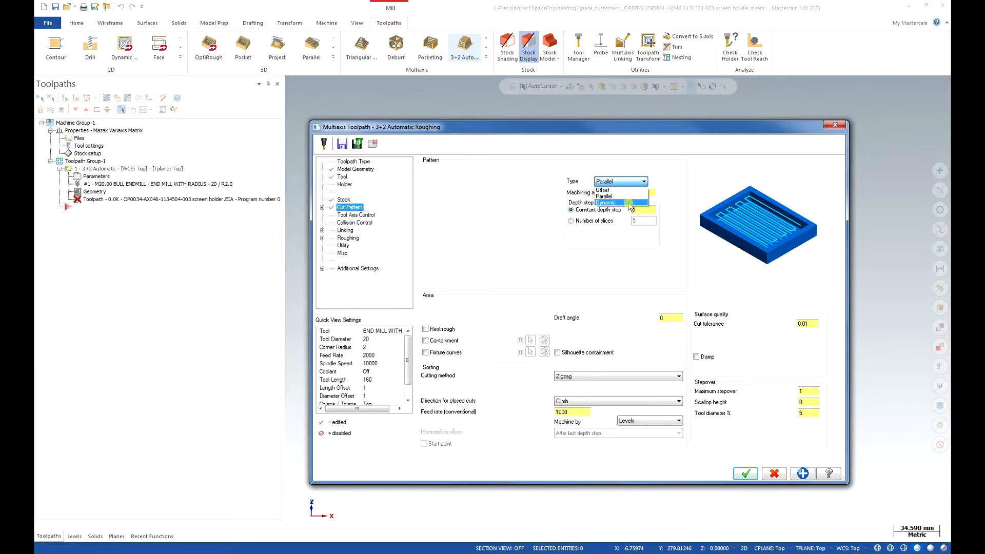
{"action": "left_click", "coordinate": [628, 203]}
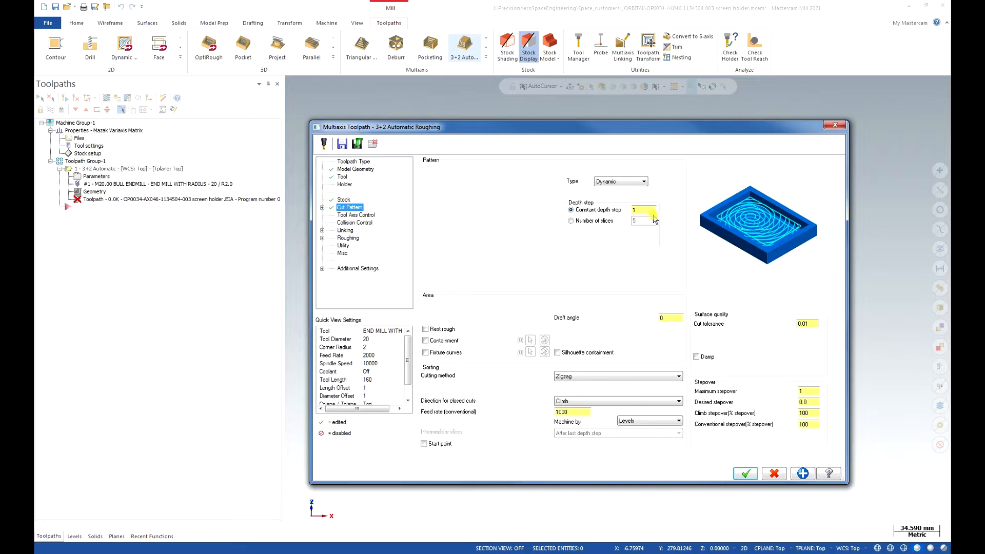
{"action": "left_click", "coordinate": [651, 209]}
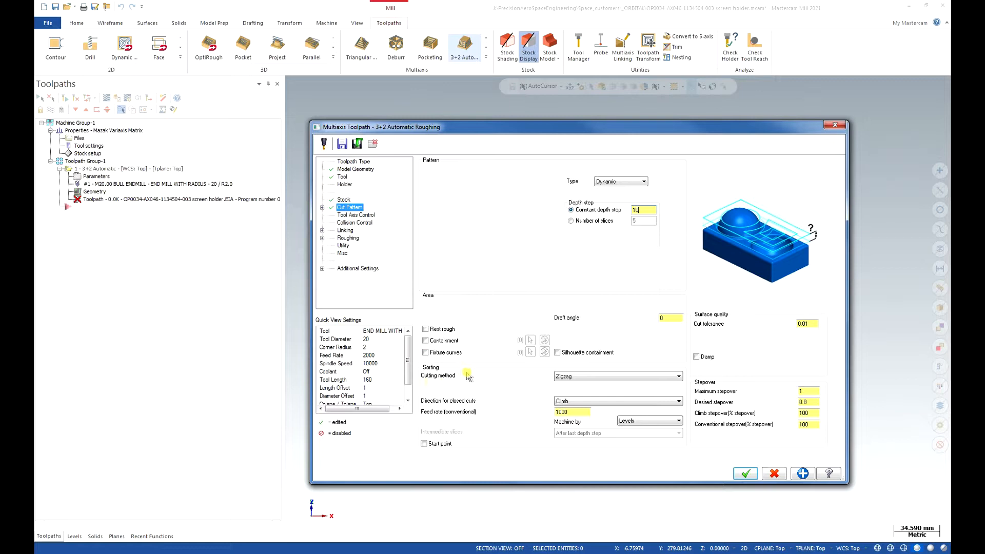
- Use the Zigzag cutting method, set the conventional feed rate to 2000 and machine by Regions
{"action": "left_click", "coordinate": [677, 377]}
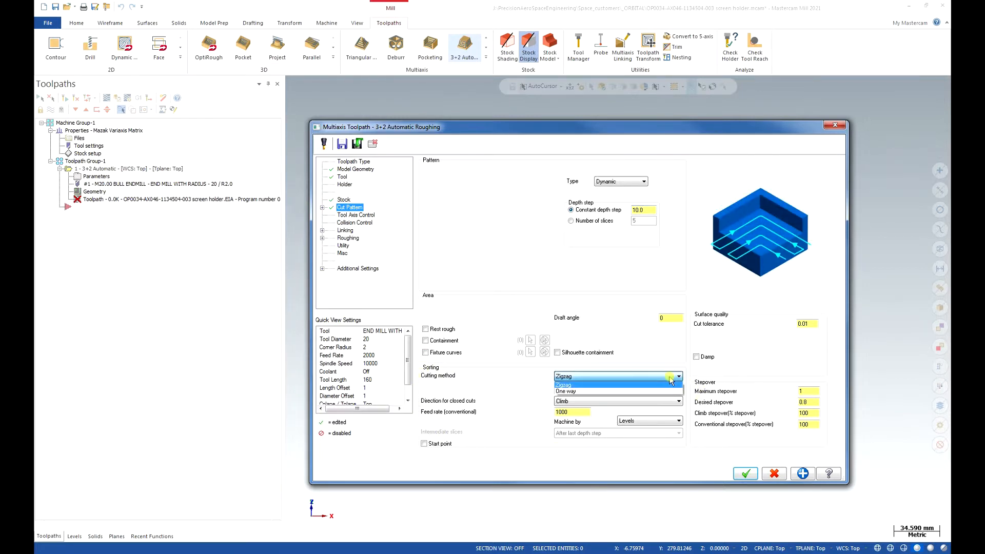
{"action": "left_click", "coordinate": [622, 384]}
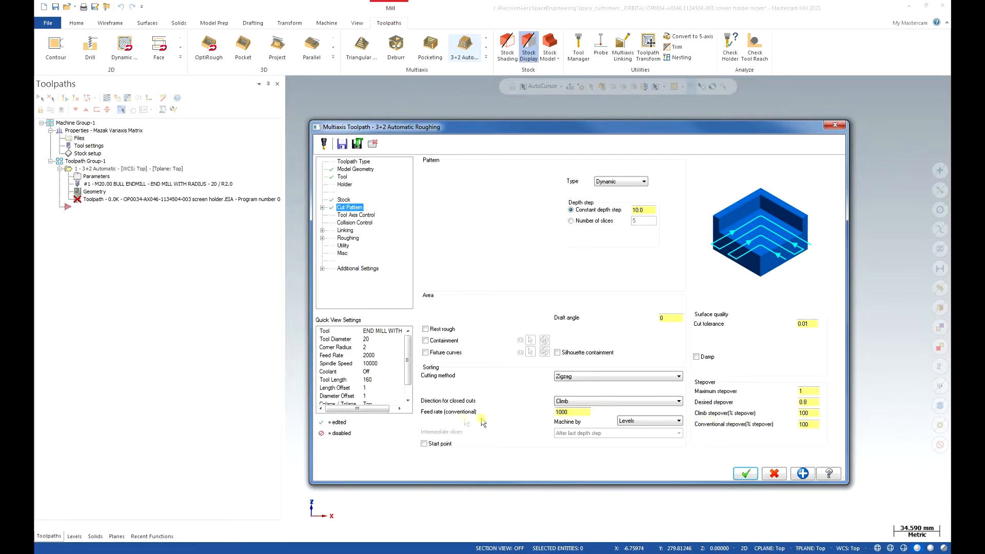
{"action": "double_click", "coordinate": [581, 410]}
{"action": "type", "text": "2000"}
{"action": "left_click", "coordinate": [638, 422]}
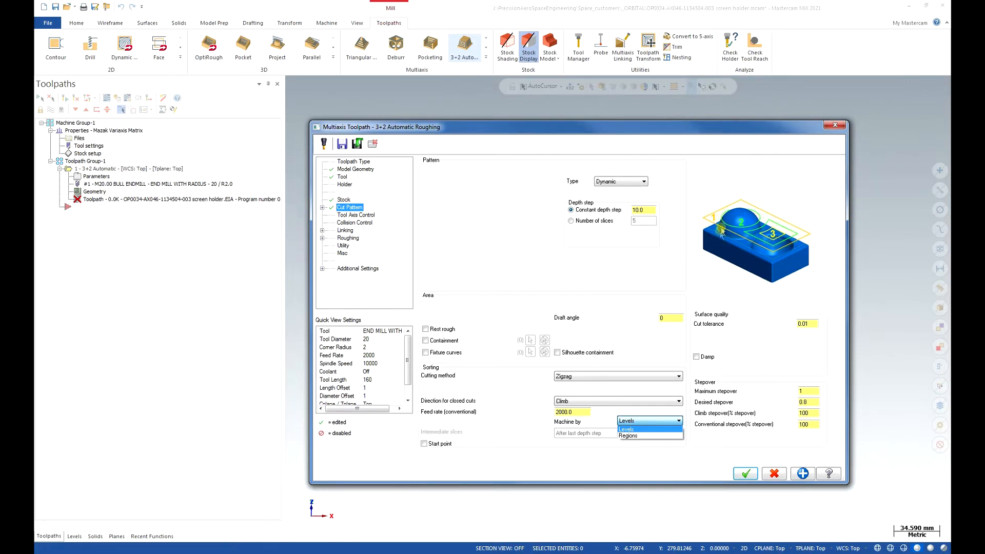
{"action": "left_click", "coordinate": [647, 437]}
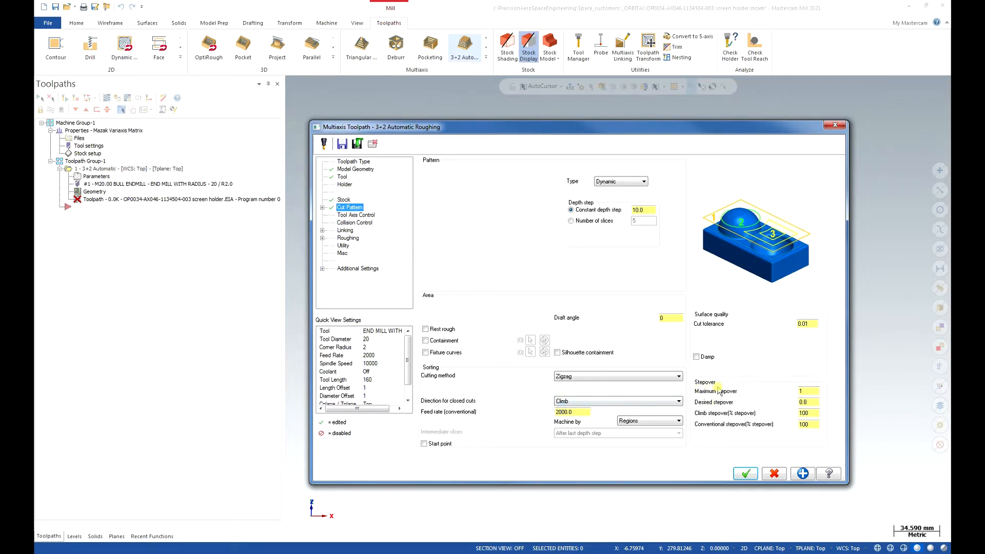
- Set the cut pattern's maximum stepover to 5 and check the cut tolerance
{"action": "left_click", "coordinate": [812, 392]}
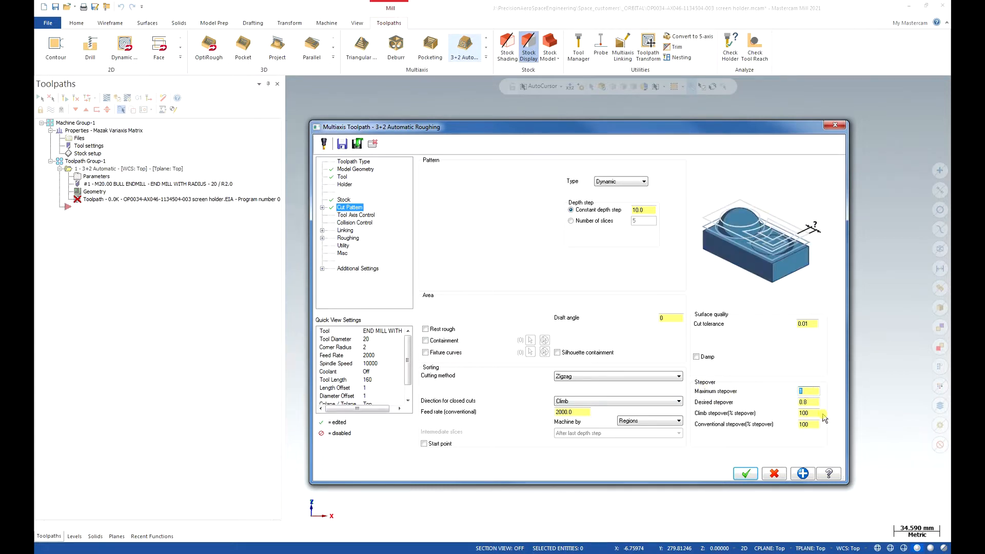
{"action": "type", "text": "5"}
{"action": "key", "text": "Tab"}
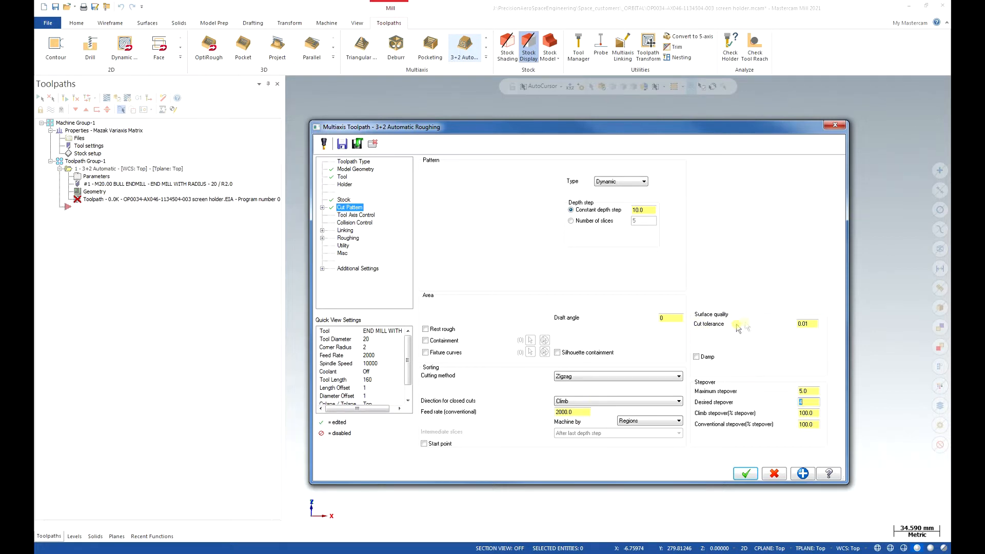
{"action": "left_click", "coordinate": [816, 324]}
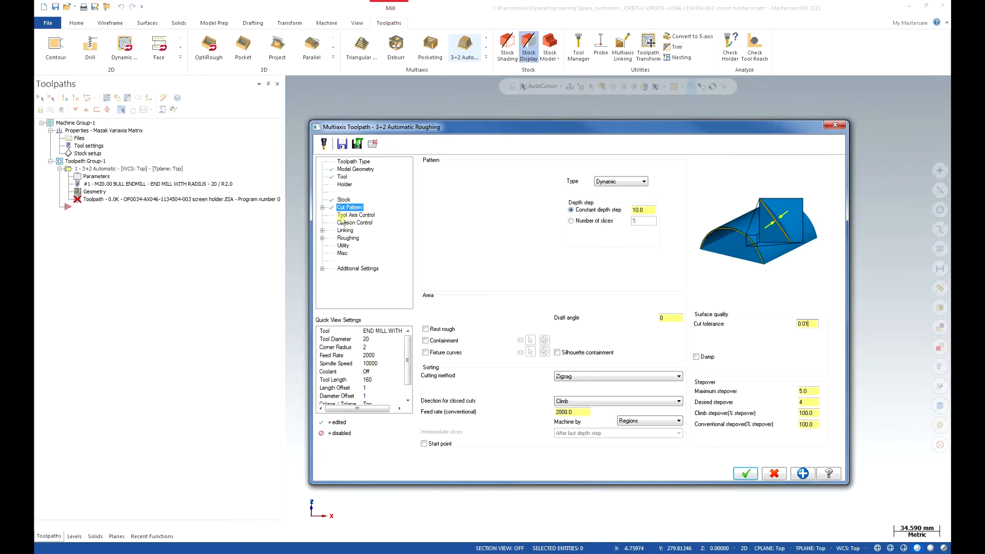
- Enable intermediate slices in the cut pattern's depth step settings, with a constant depth step of 2
{"action": "left_click", "coordinate": [321, 208]}
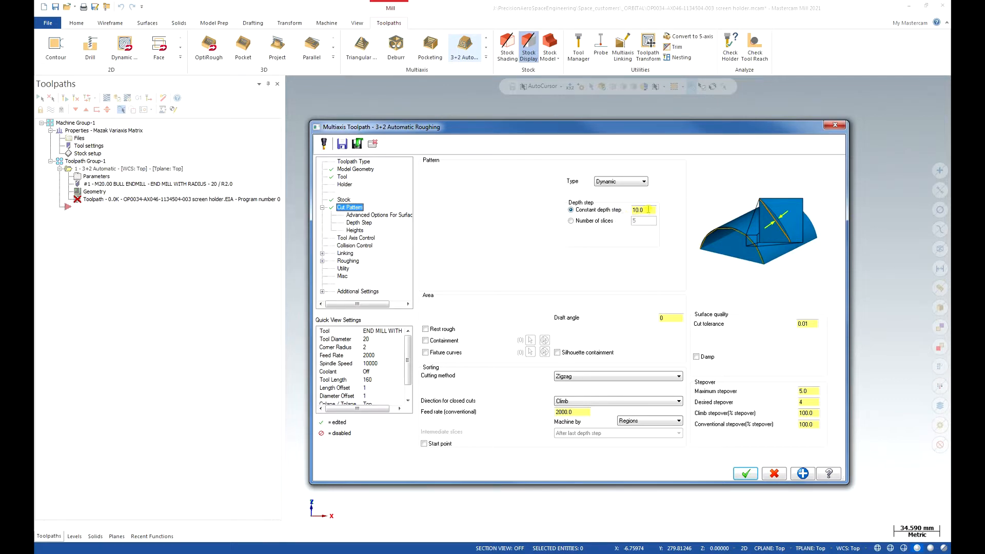
{"action": "left_click", "coordinate": [323, 208]}
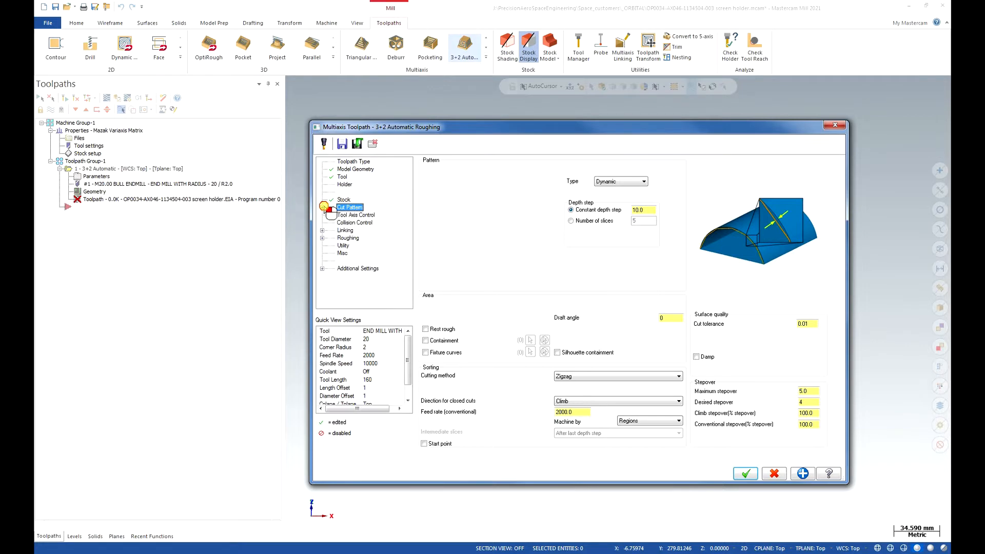
{"action": "left_click", "coordinate": [321, 208]}
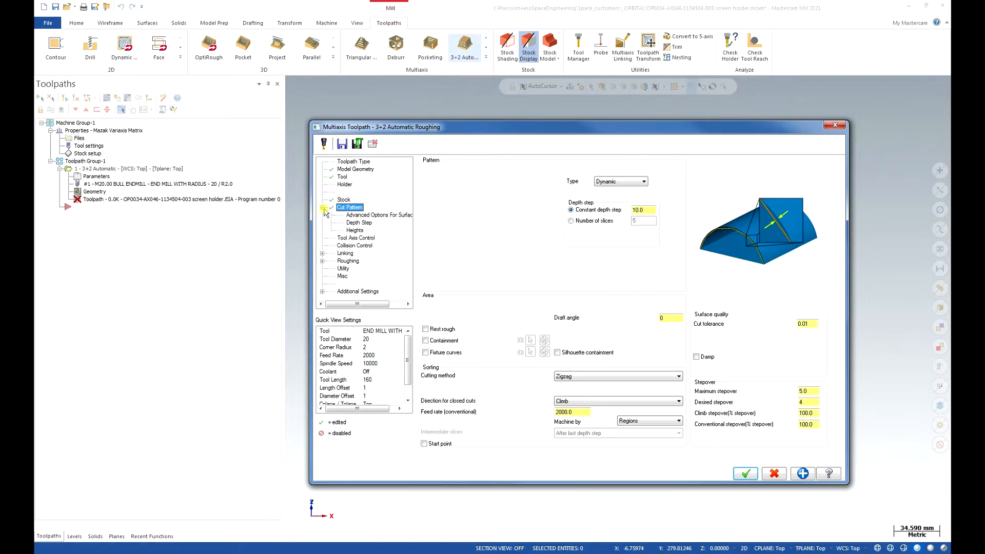
{"action": "left_click", "coordinate": [350, 208]}
{"action": "left_click", "coordinate": [357, 223]}
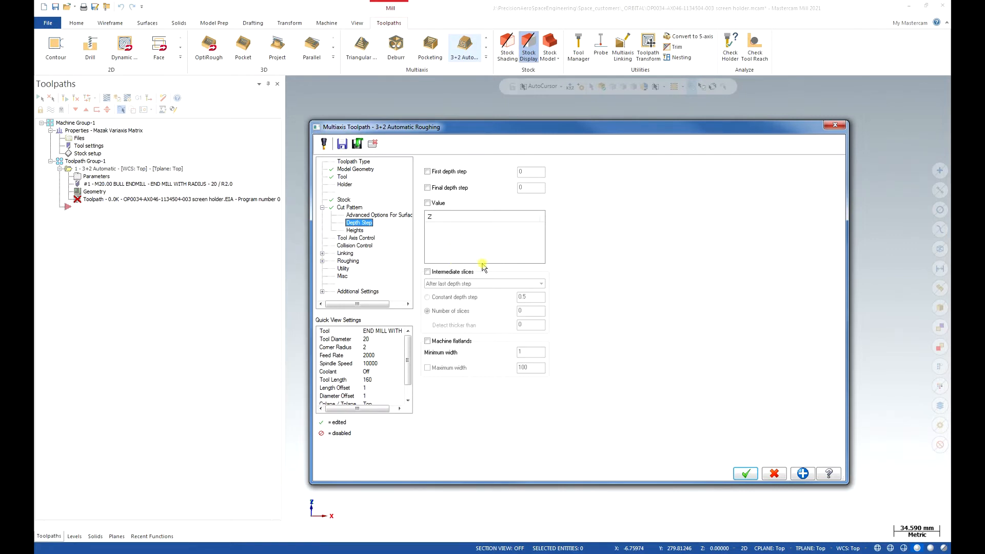
{"action": "left_click", "coordinate": [428, 272]}
{"action": "left_click", "coordinate": [427, 271]}
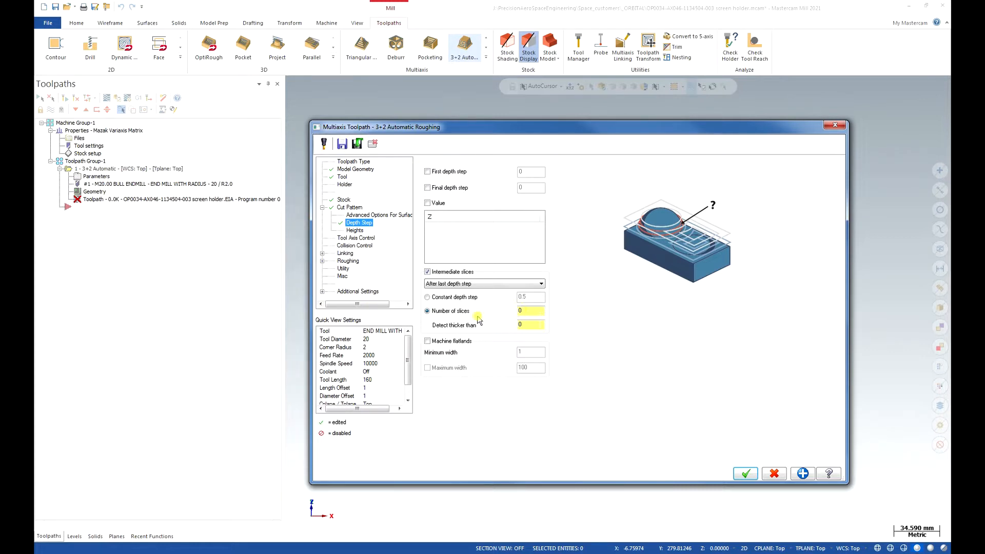
{"action": "left_click", "coordinate": [429, 298]}
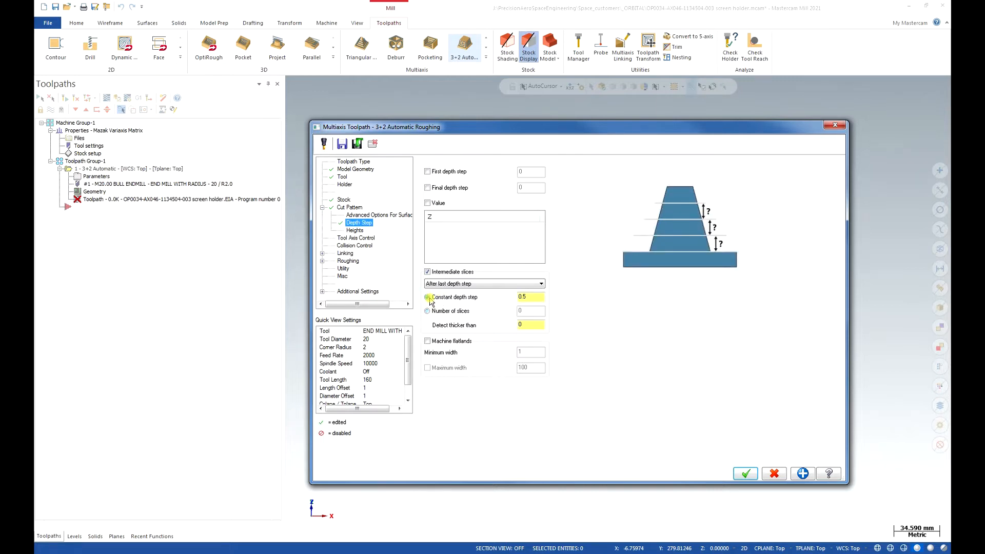
{"action": "double_click", "coordinate": [529, 296]}
{"action": "type", "text": "2"}
- Set the intermediate slices to run after the last depth step and enable machining of flatlands
{"action": "left_click", "coordinate": [498, 284]}
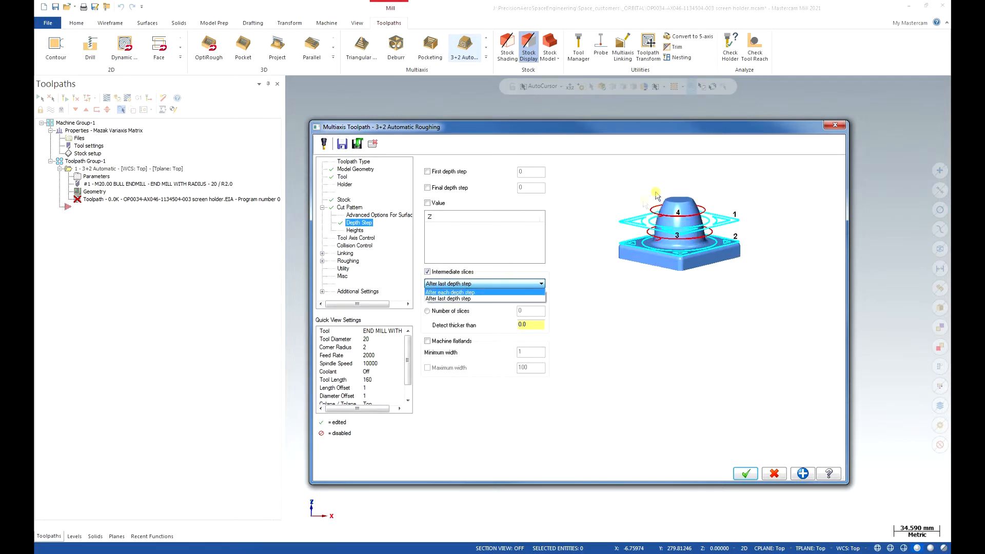
{"action": "left_click", "coordinate": [473, 299]}
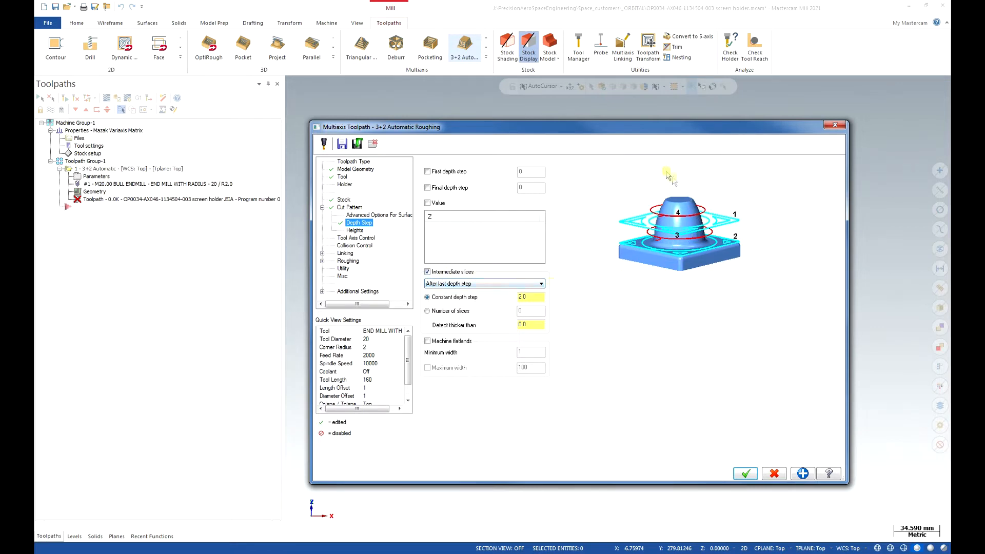
{"action": "left_click", "coordinate": [427, 341]}
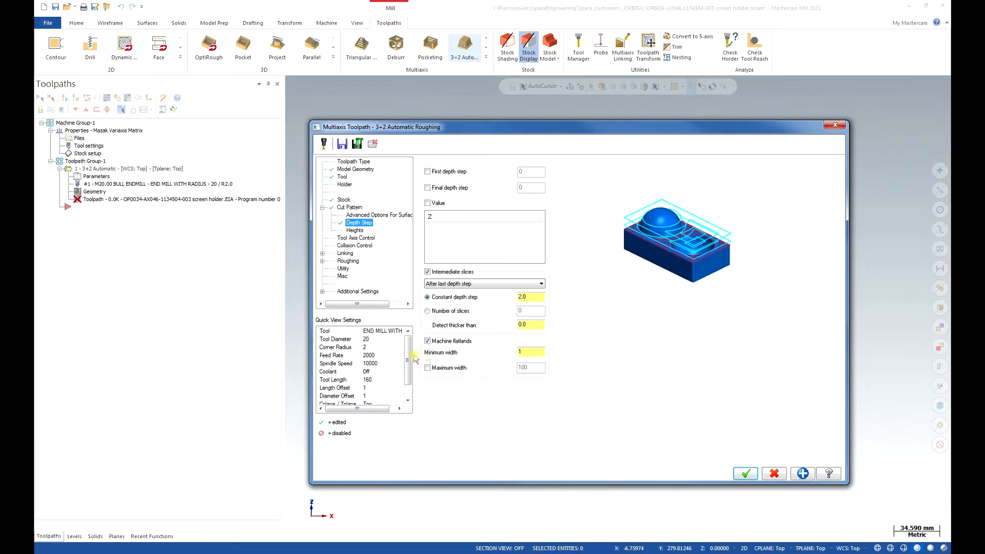
{"action": "left_click", "coordinate": [536, 353]}
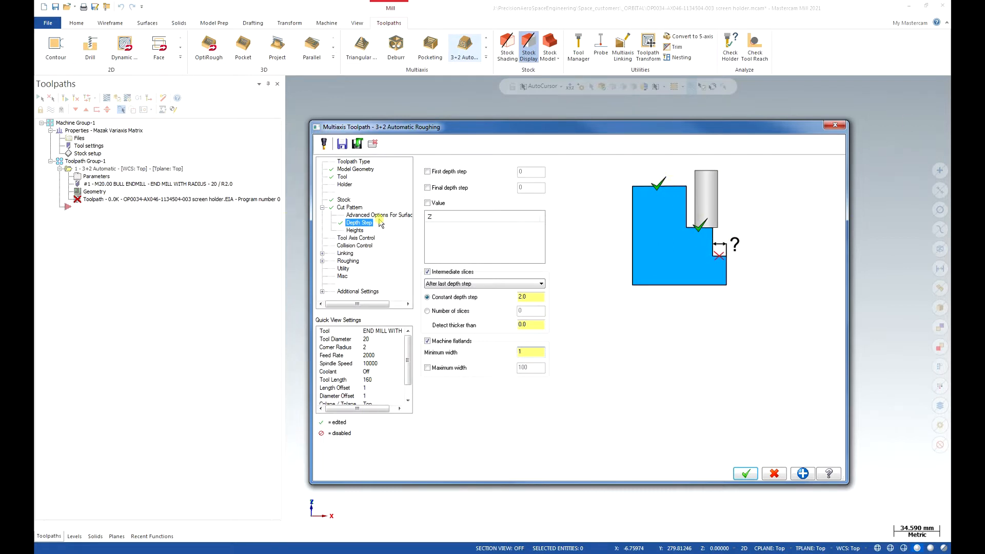
- Review the cut pattern's height options and the tool axis control modes, choosing Automatic
{"action": "left_click", "coordinate": [354, 231]}
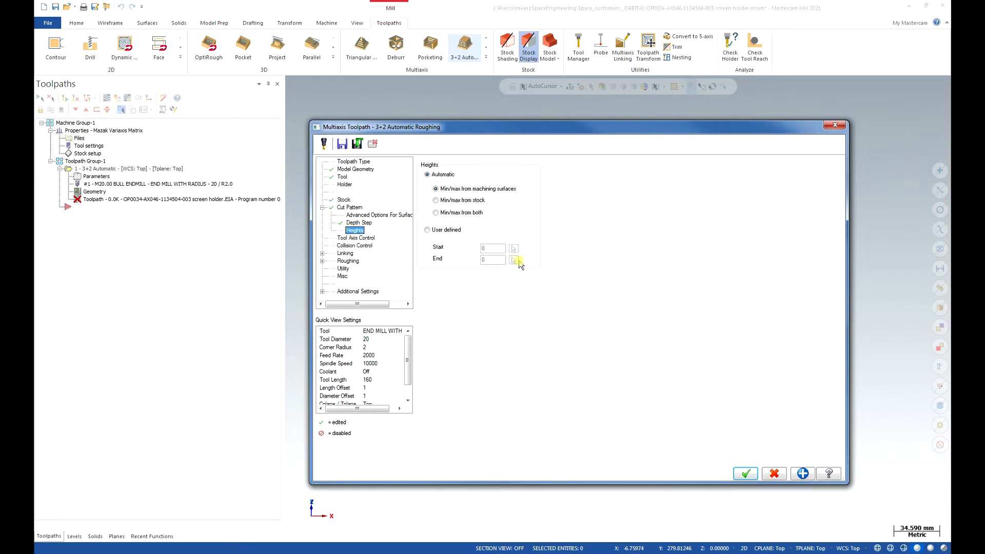
{"action": "left_click", "coordinate": [361, 238]}
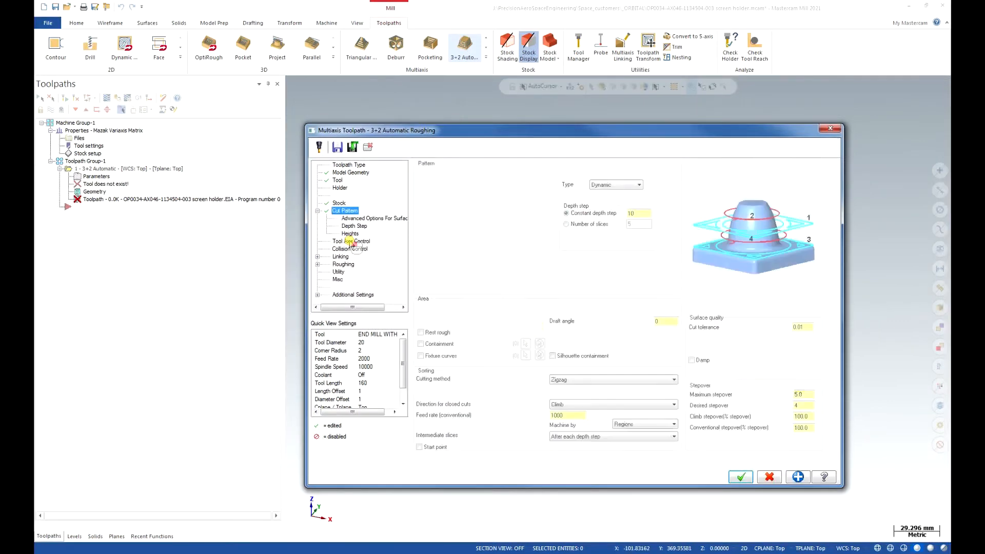
{"action": "left_click", "coordinate": [350, 241]}
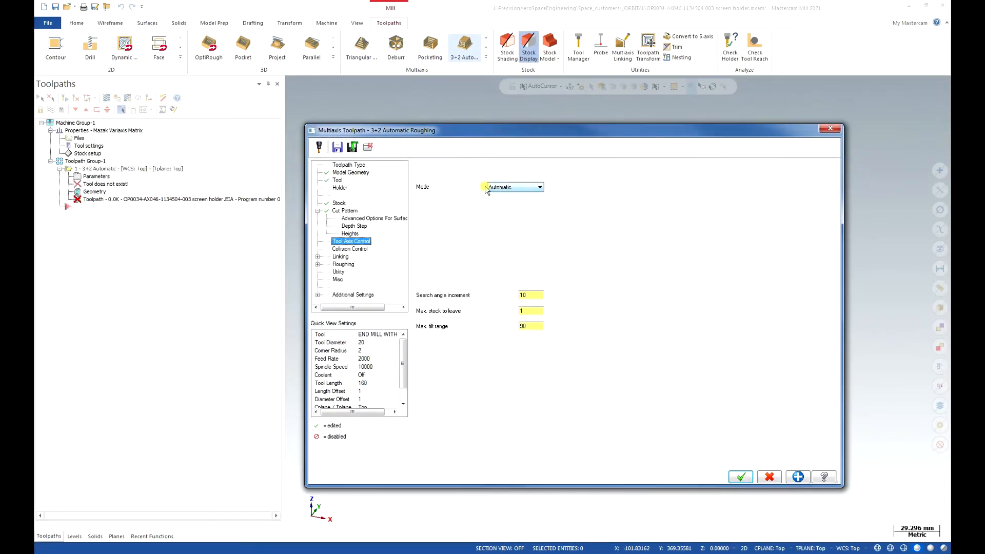
{"action": "left_click", "coordinate": [538, 187]}
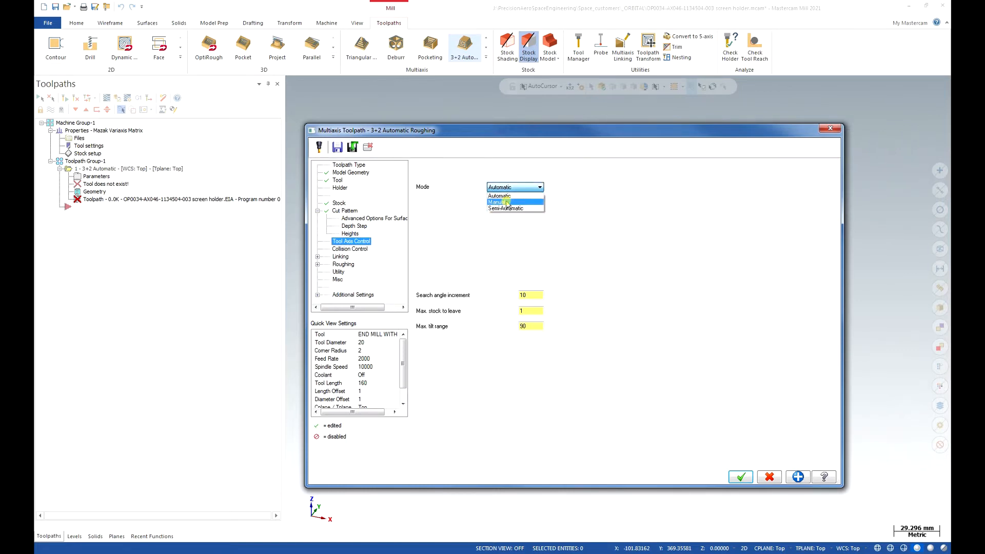
{"action": "left_click", "coordinate": [515, 196]}
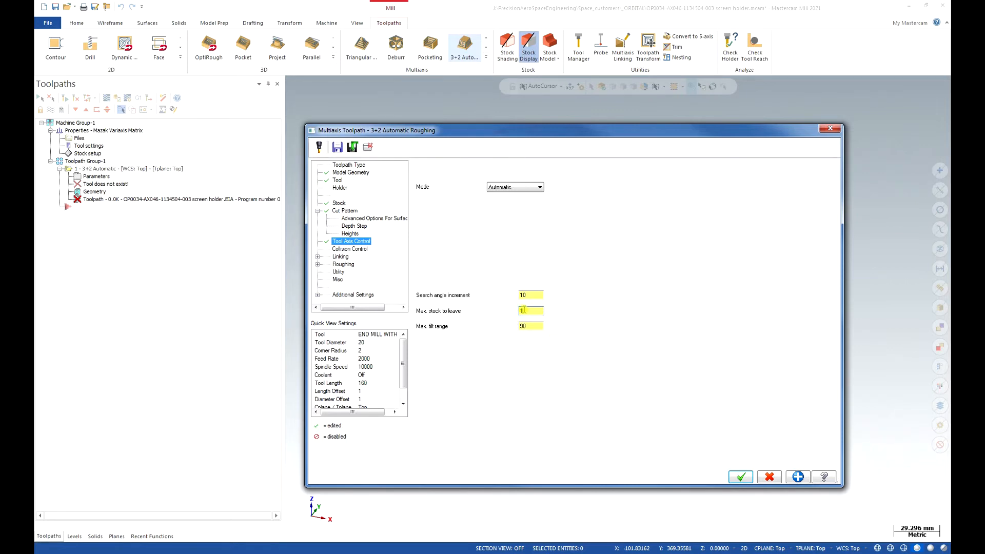
- Check the machining geometry's wall and floor stock and review the cut pattern and depth step settings
{"action": "left_click", "coordinate": [351, 173]}
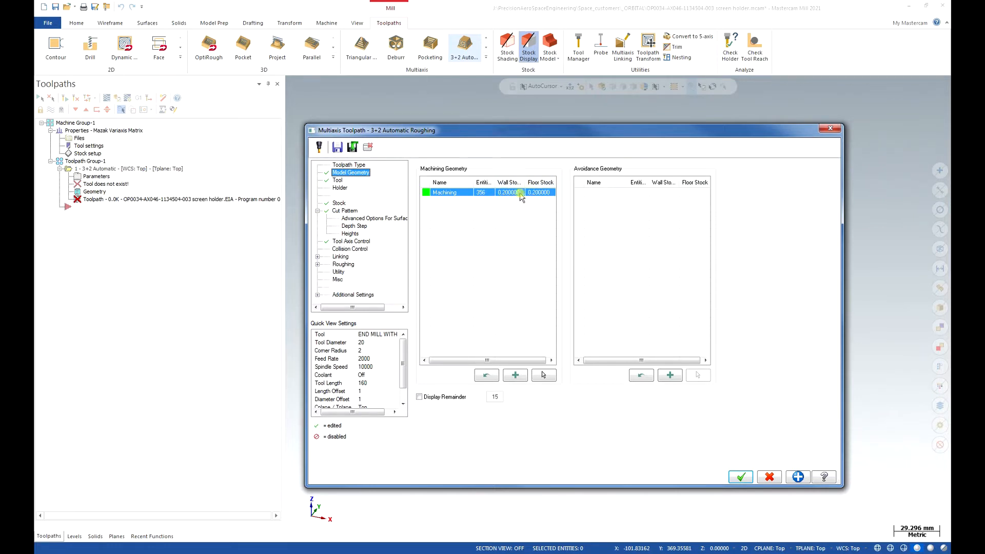
{"action": "left_click", "coordinate": [346, 211]}
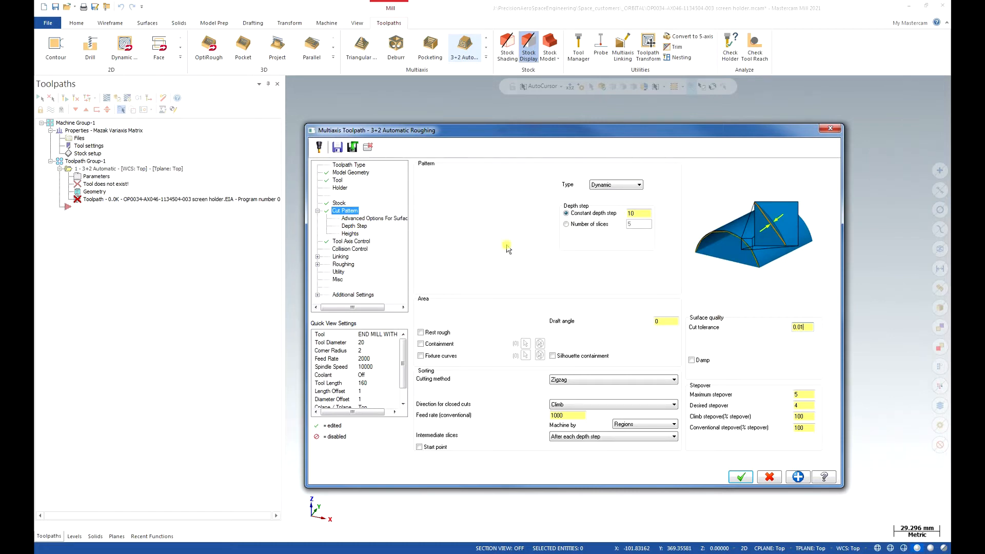
{"action": "left_click", "coordinate": [355, 227]}
- Check the maximum stock to leave in the tool axis control settings and set the mode to Semi-Automatic
{"action": "left_click", "coordinate": [349, 241]}
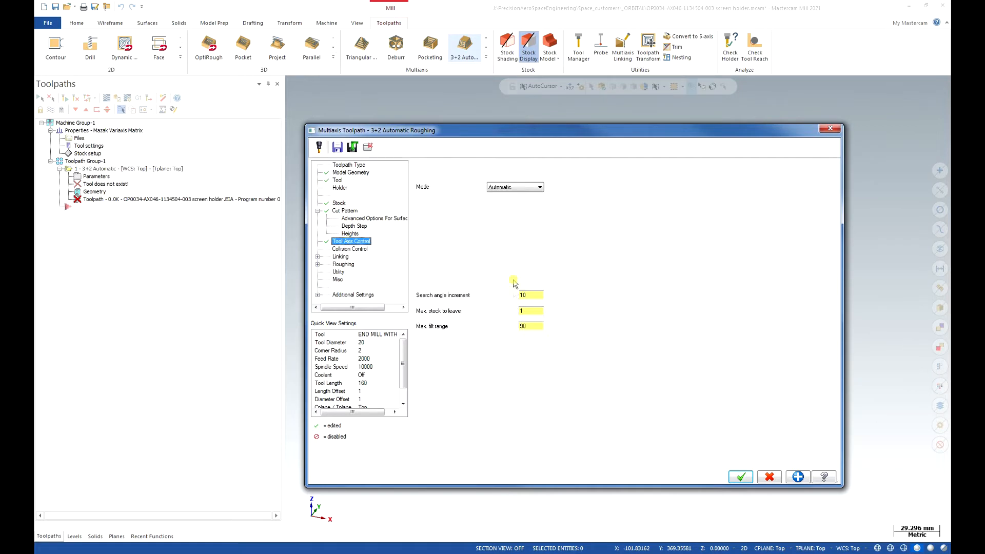
{"action": "left_click", "coordinate": [528, 312]}
{"action": "left_click", "coordinate": [529, 313]}
{"action": "left_click", "coordinate": [532, 187]}
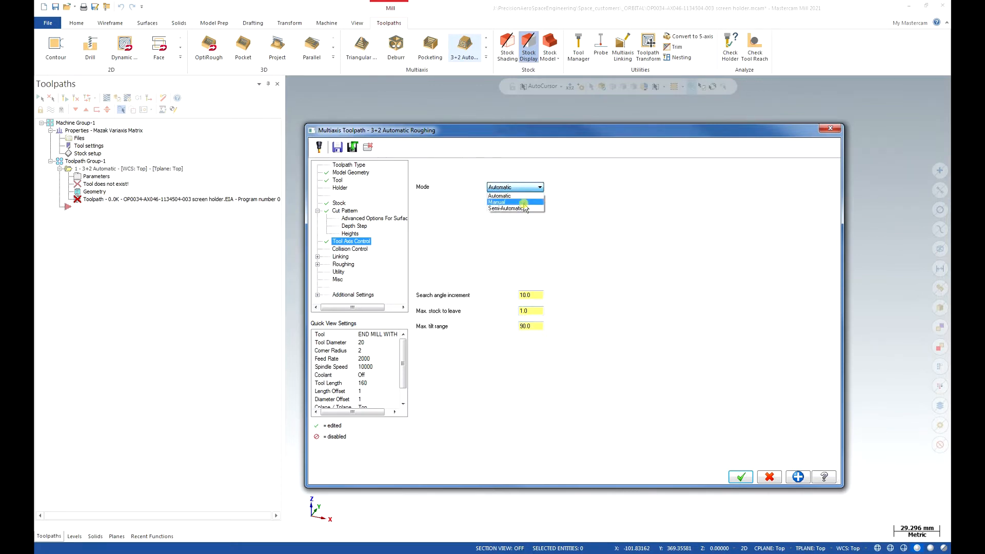
{"action": "left_click", "coordinate": [524, 208]}
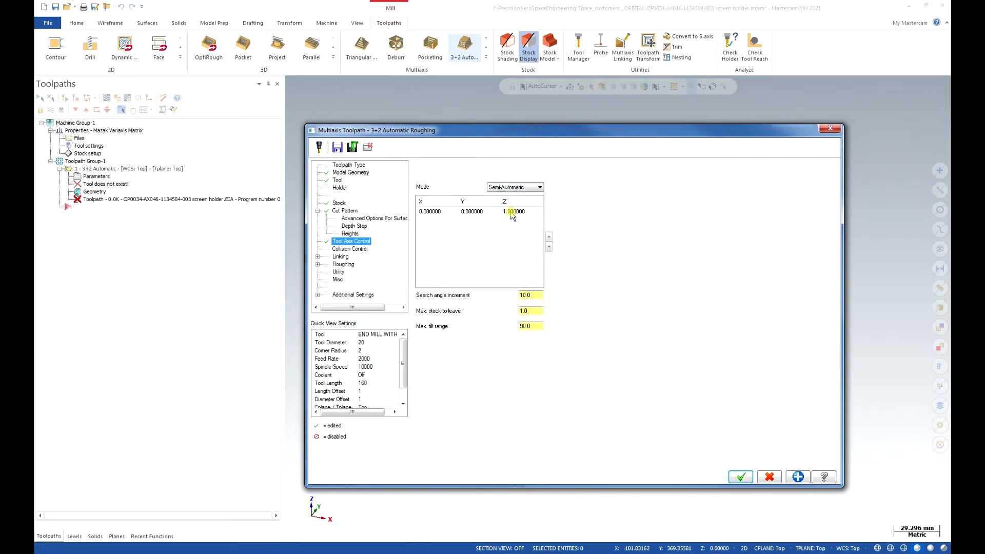
- Compare the tool axis control modes and set the mode to Manual
{"action": "left_click", "coordinate": [461, 213]}
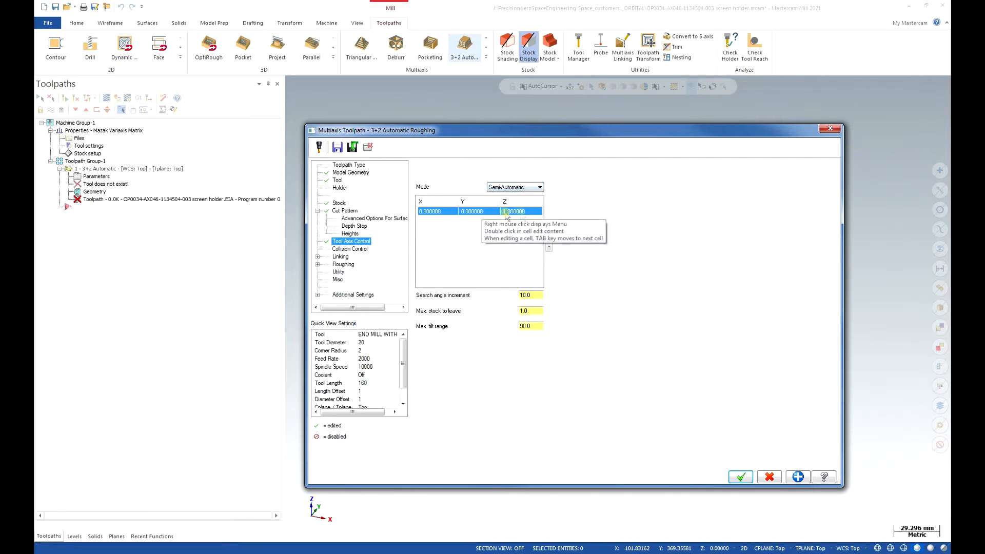
{"action": "left_click", "coordinate": [539, 187]}
{"action": "left_click", "coordinate": [529, 202]}
{"action": "left_click", "coordinate": [529, 187]}
{"action": "left_click", "coordinate": [529, 208]}
{"action": "left_click", "coordinate": [529, 187]}
{"action": "left_click", "coordinate": [529, 202]}
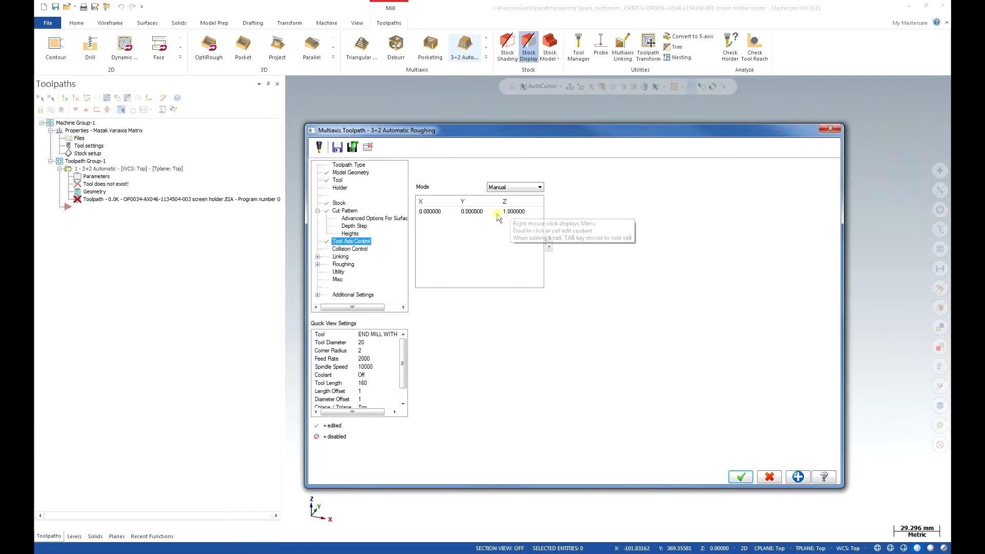
- Add a second vector row to the manual tool axis list
{"action": "left_click", "coordinate": [451, 213]}
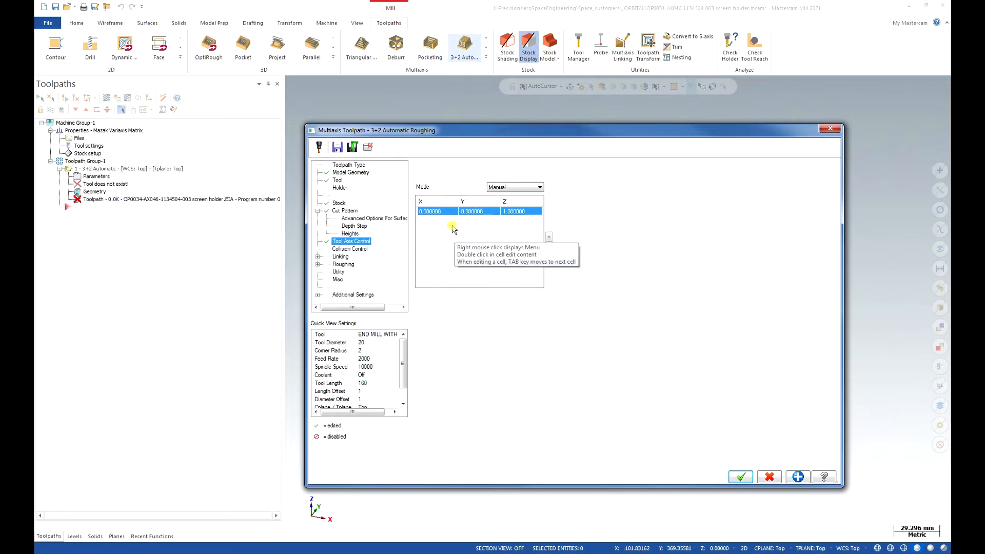
{"action": "left_click", "coordinate": [503, 258]}
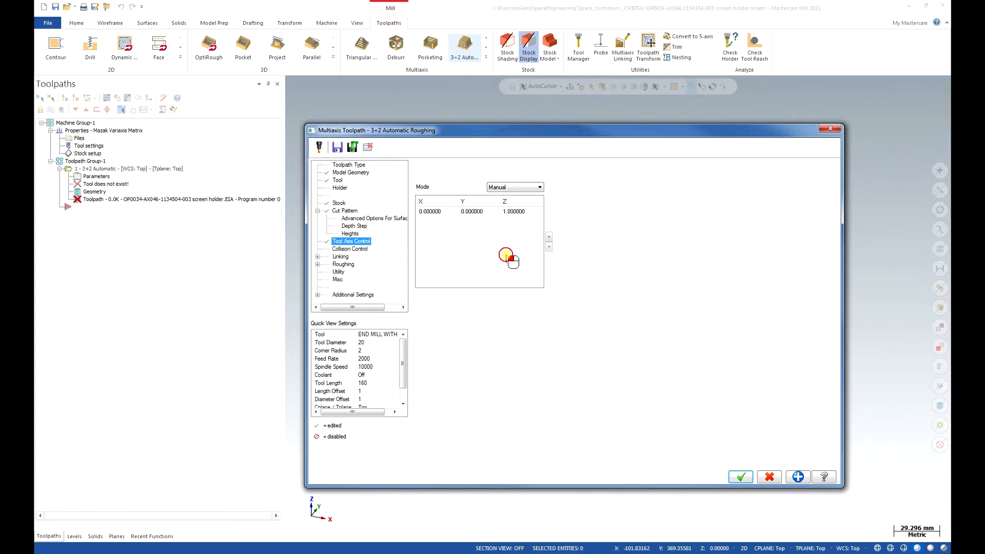
{"action": "right_click", "coordinate": [446, 225]}
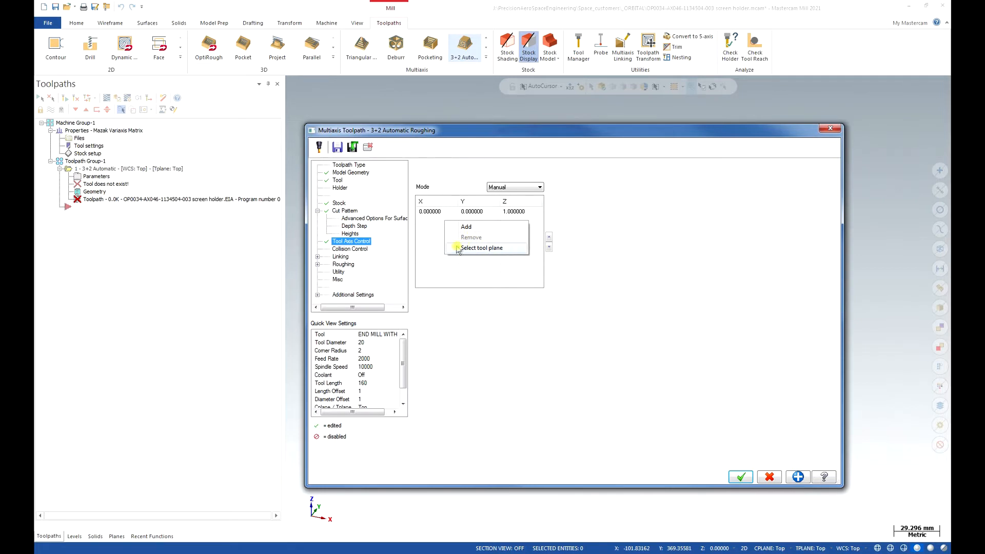
{"action": "left_click", "coordinate": [533, 211]}
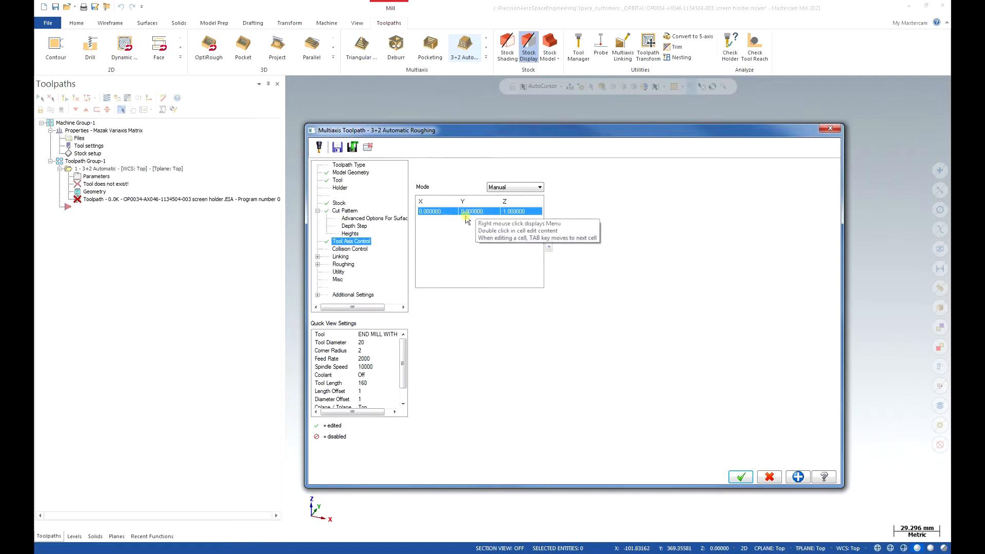
{"action": "right_click", "coordinate": [447, 222]}
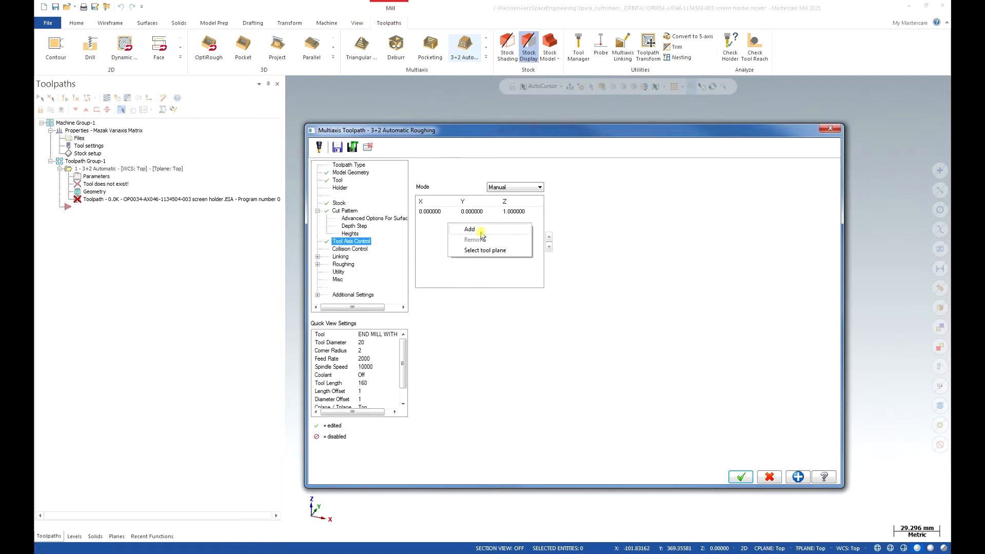
{"action": "left_click", "coordinate": [502, 230]}
{"action": "left_click", "coordinate": [506, 244]}
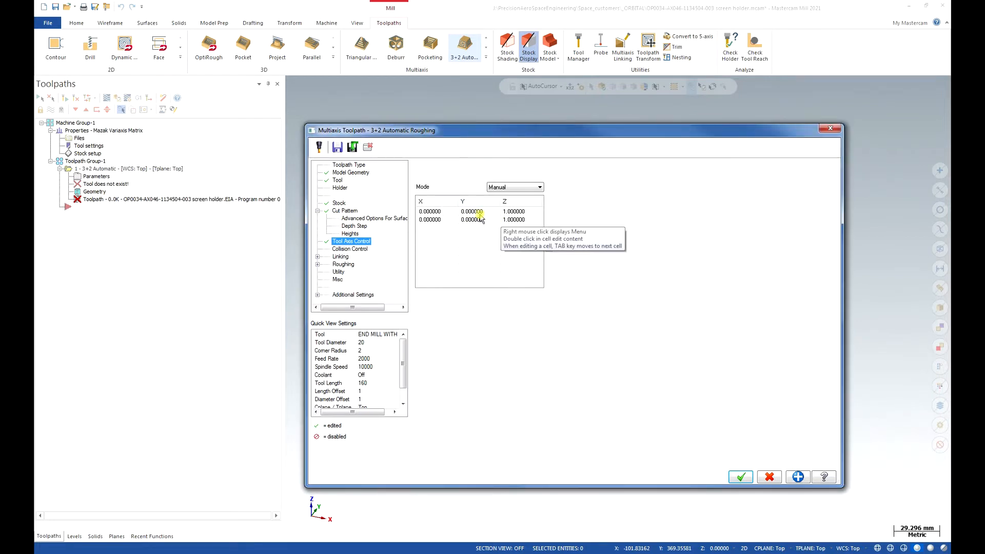
- Examine the tool plane selection options for the first vector, including the list of named planes
{"action": "left_click", "coordinate": [444, 212]}
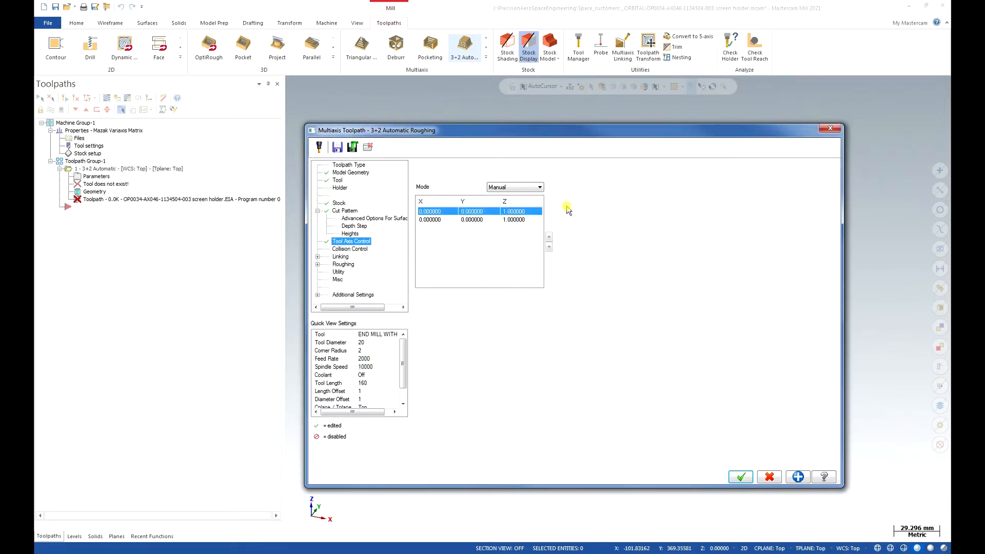
{"action": "right_click", "coordinate": [461, 213]}
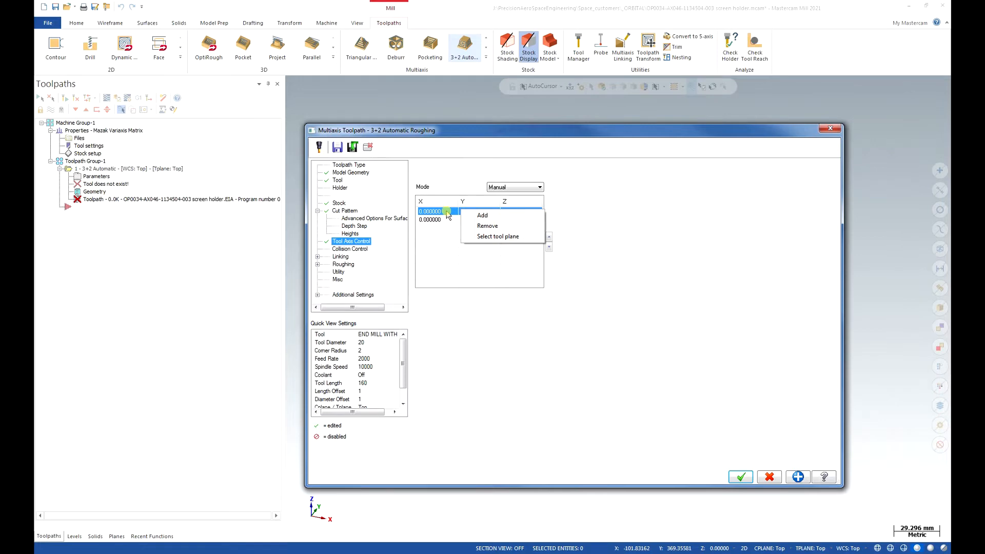
{"action": "left_click", "coordinate": [515, 239]}
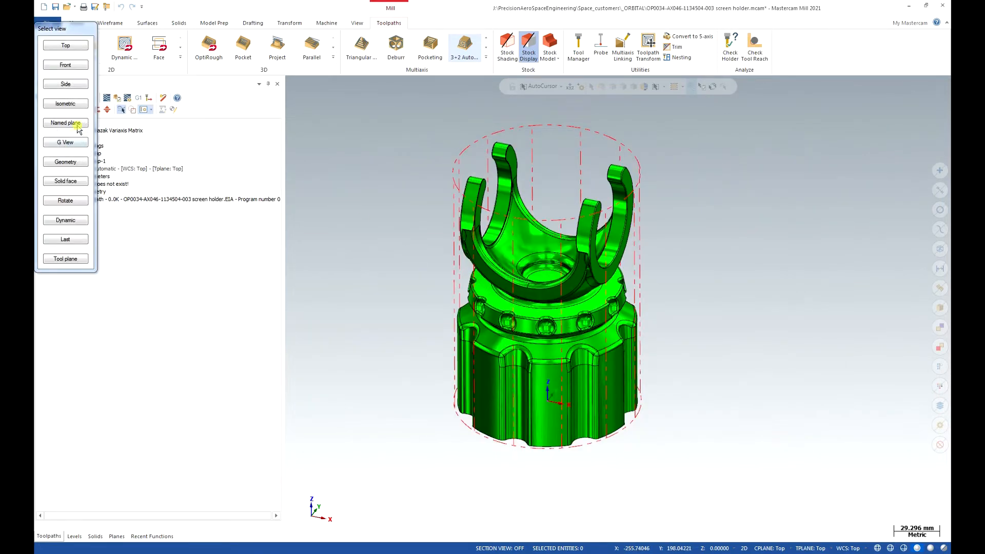
{"action": "left_click", "coordinate": [101, 55]}
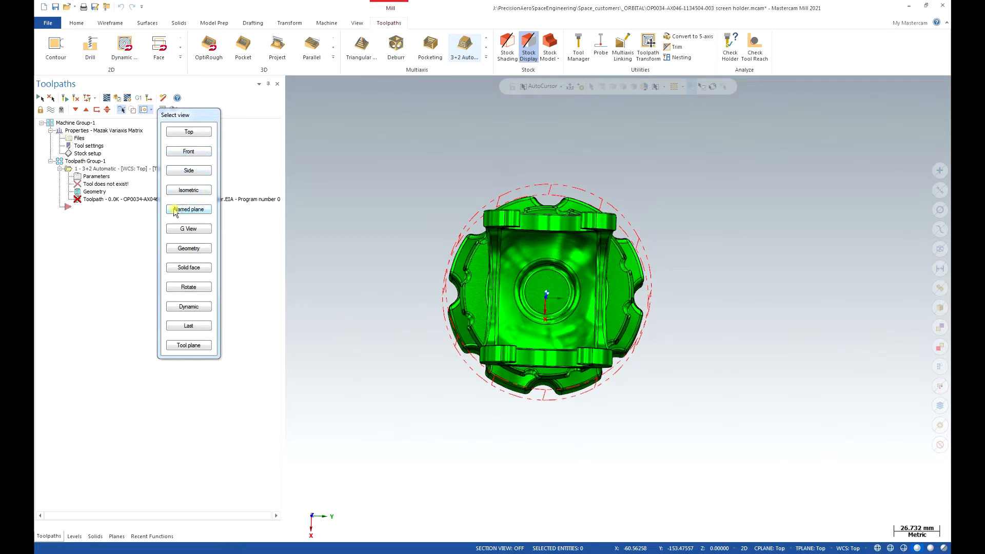
{"action": "left_click", "coordinate": [198, 209]}
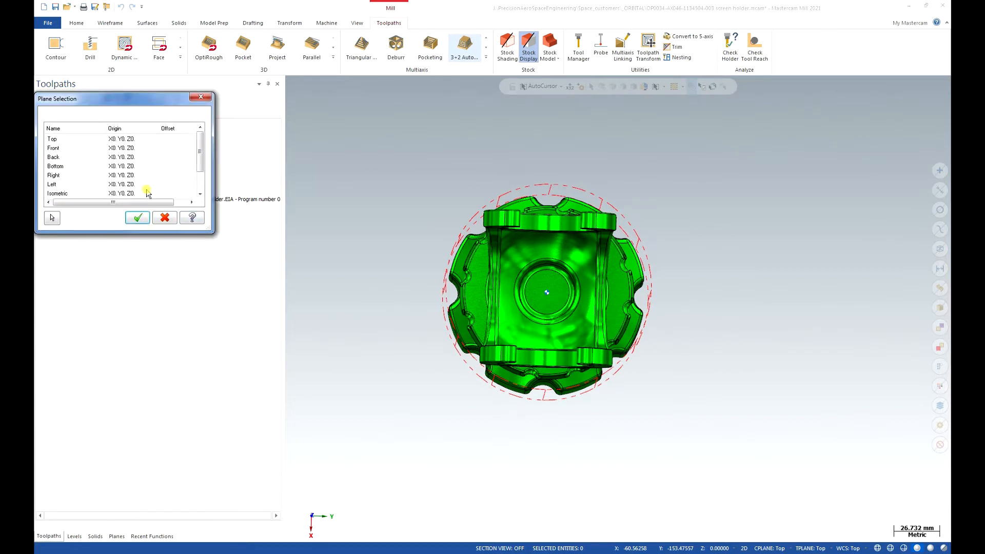
{"action": "left_click", "coordinate": [198, 149]}
{"action": "mouse_move", "coordinate": [198, 148]}
{"action": "left_mouse_down"}
{"action": "mouse_move", "coordinate": [199, 177]}
{"action": "mouse_move", "coordinate": [205, 141]}
{"action": "left_mouse_up"}
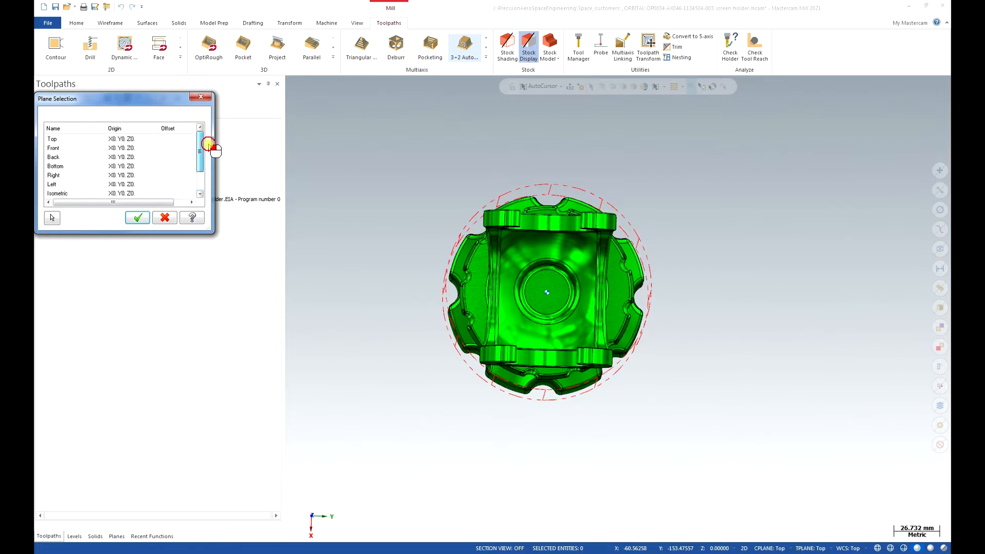
{"action": "left_click", "coordinate": [142, 219]}
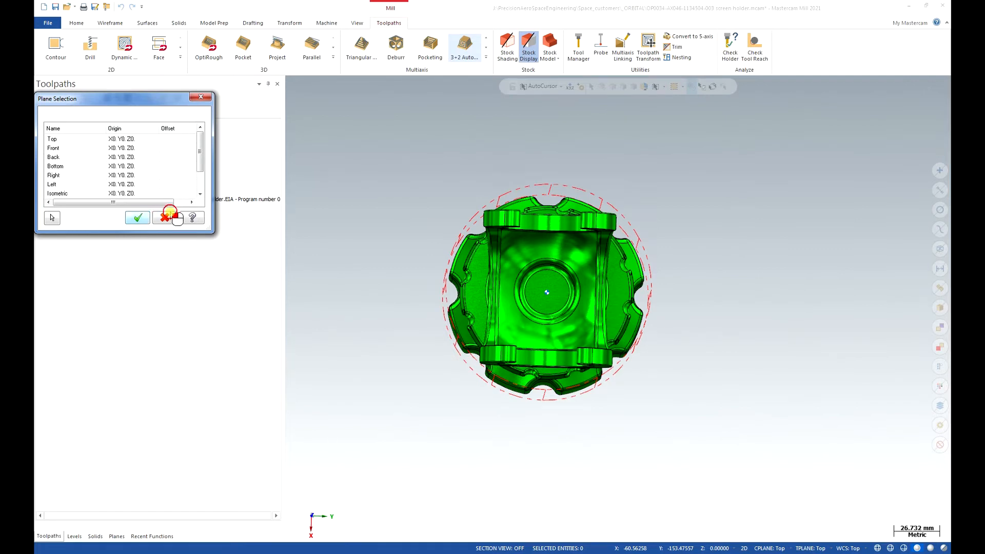
{"action": "left_click", "coordinate": [206, 97]}
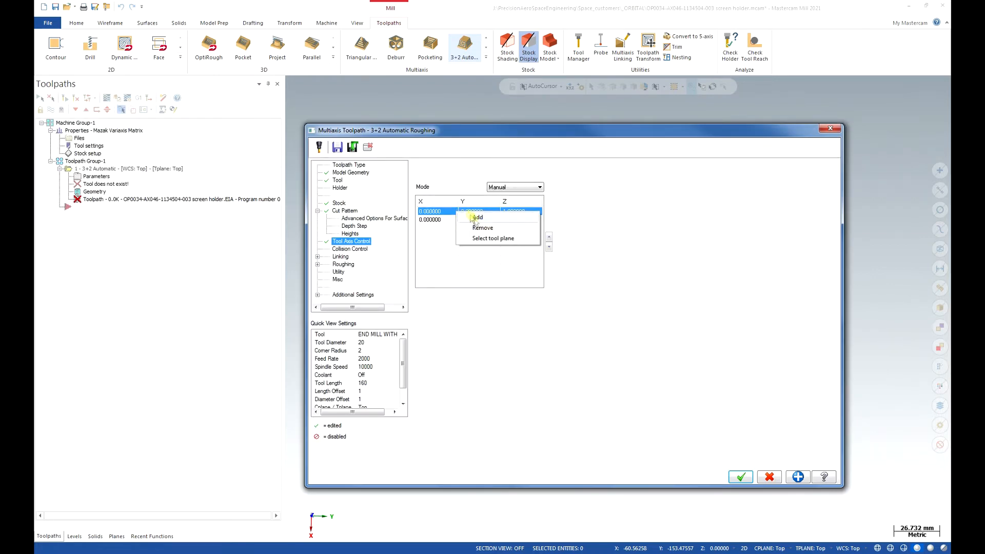
- Orbit the part to a tilted orientation and use the current graphics view as the first vector's tool plane
{"action": "left_click", "coordinate": [488, 239]}
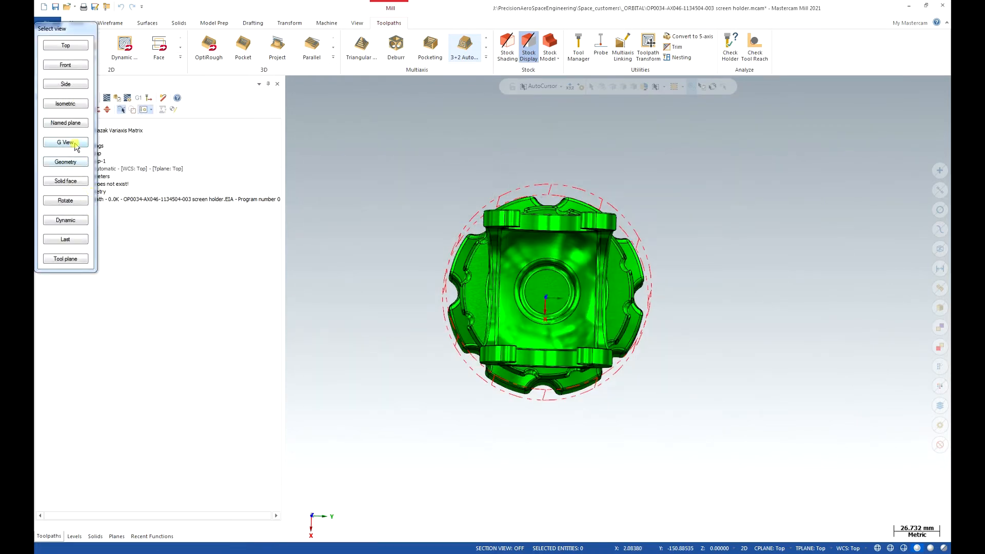
{"action": "middle_click_drag", "start_coordinate": [609, 340], "coordinate": [511, 310]}
{"action": "scroll", "coordinate": [491, 300], "scroll_direction": "up", "scroll_amount": 1}
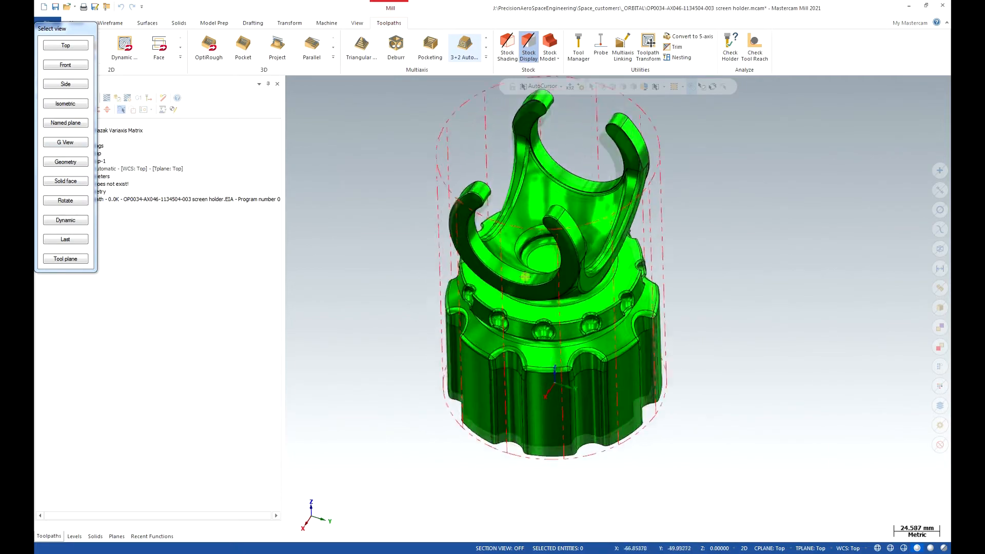
{"action": "middle_click_drag", "start_coordinate": [523, 276], "coordinate": [533, 256]}
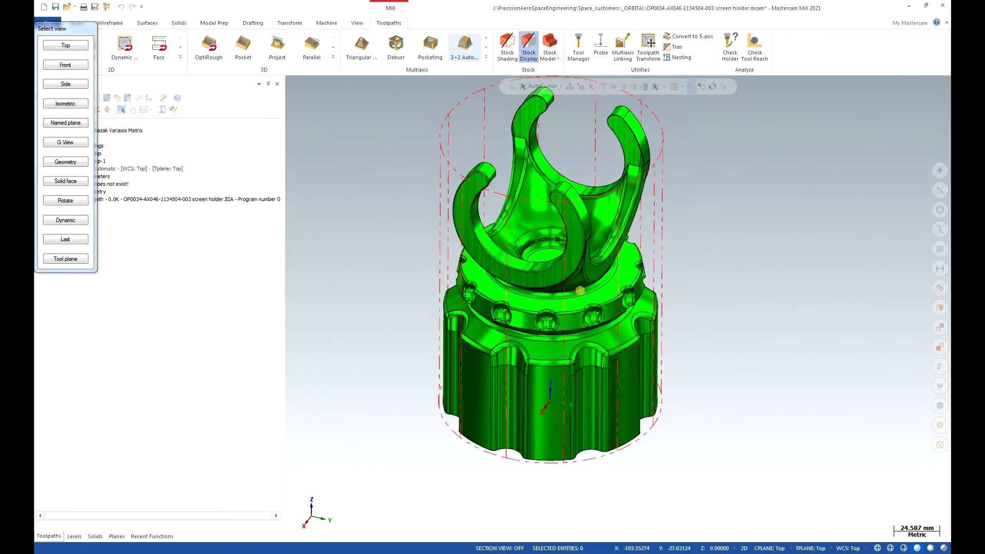
{"action": "middle_click_drag", "start_coordinate": [594, 255], "coordinate": [591, 258]}
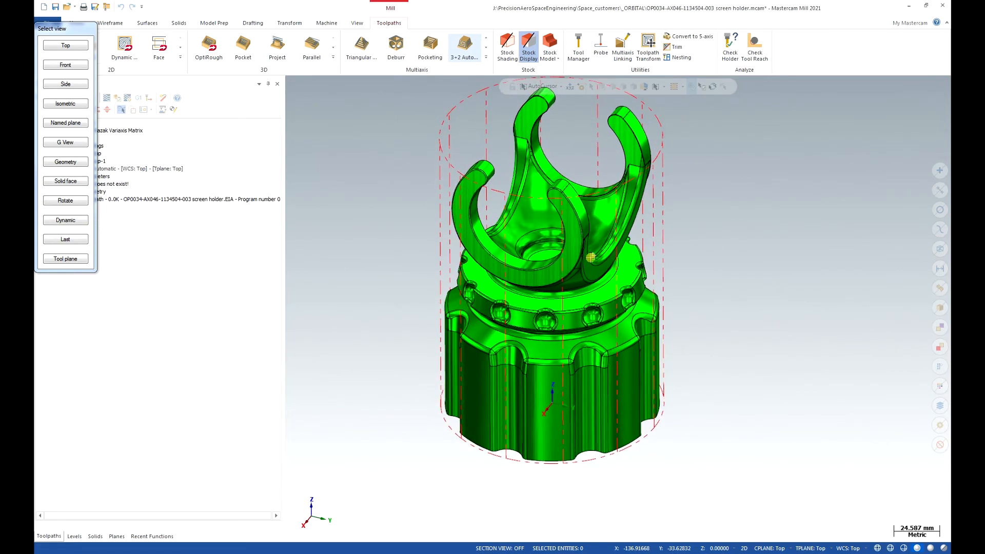
{"action": "middle_click_drag", "start_coordinate": [577, 300], "coordinate": [558, 299]}
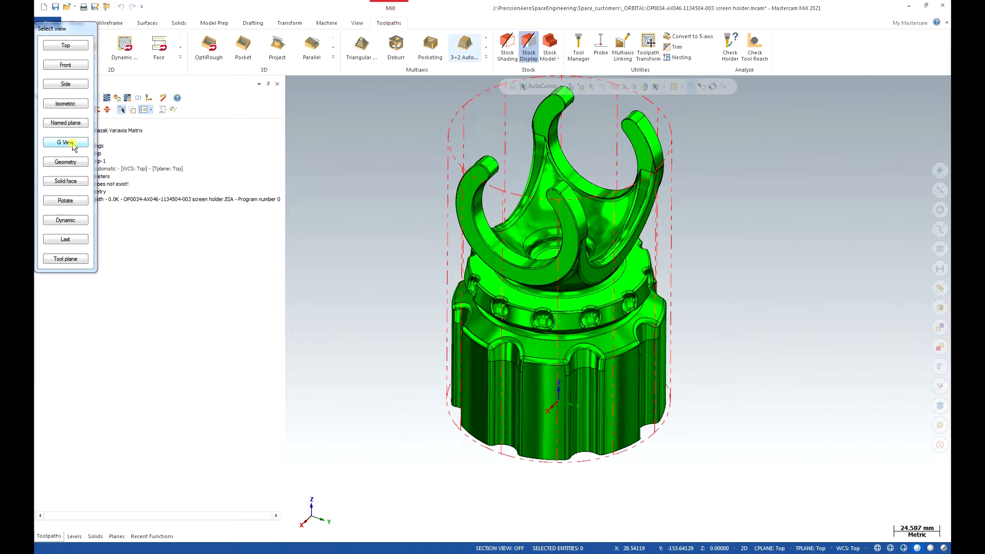
{"action": "left_click", "coordinate": [73, 145]}
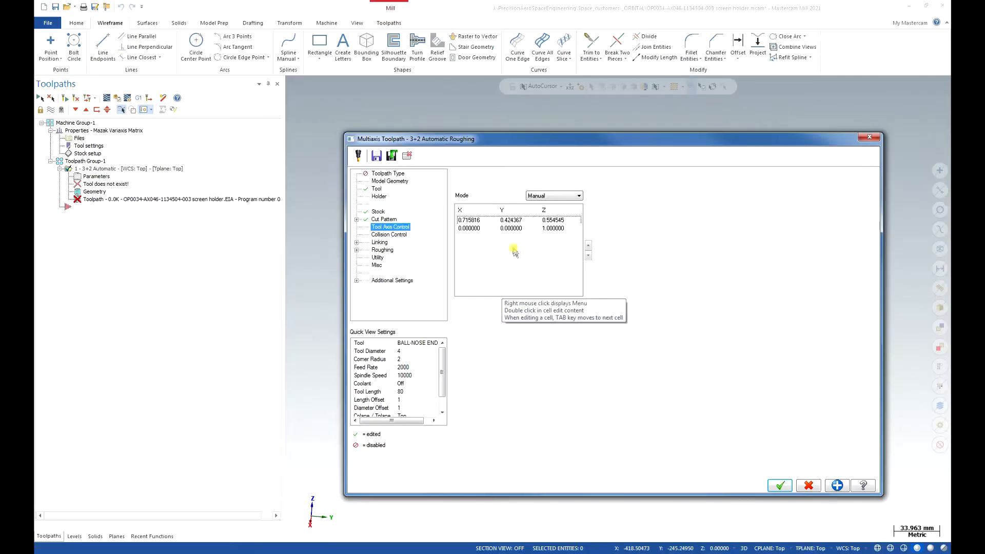
- Start redefining the first vector's tool plane by geometry and make the exaple level visible
{"action": "left_click", "coordinate": [506, 220]}
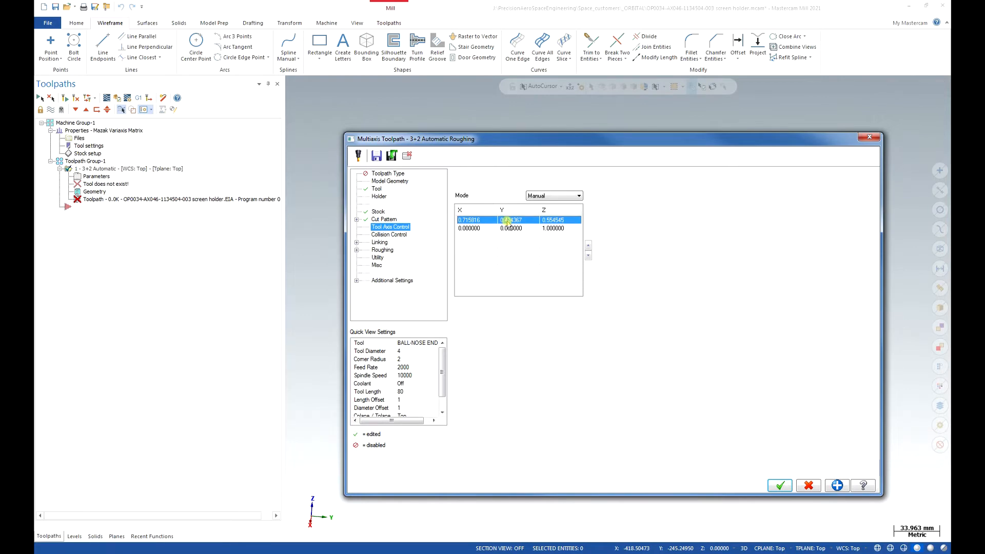
{"action": "right_click", "coordinate": [507, 221]}
{"action": "left_click", "coordinate": [537, 253]}
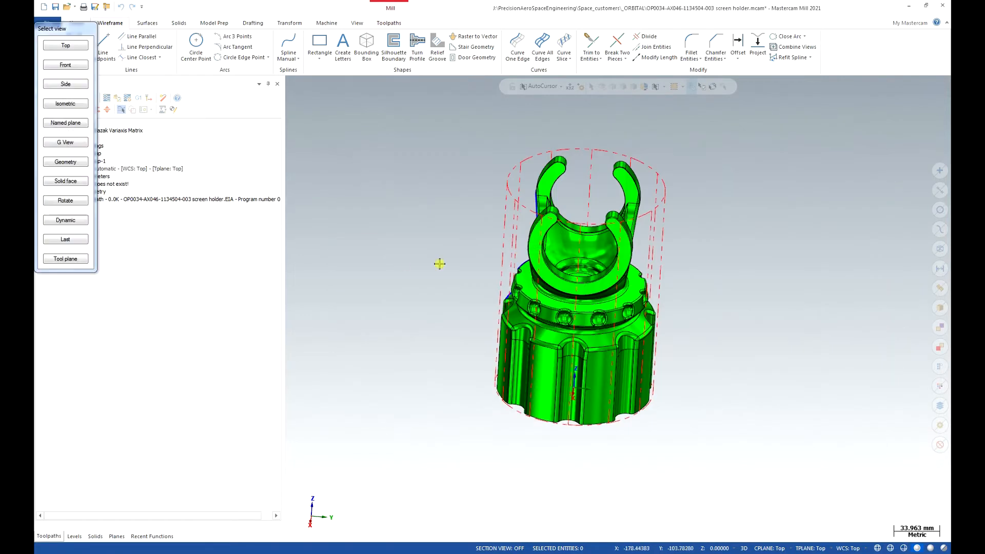
{"action": "left_click", "coordinate": [73, 162]}
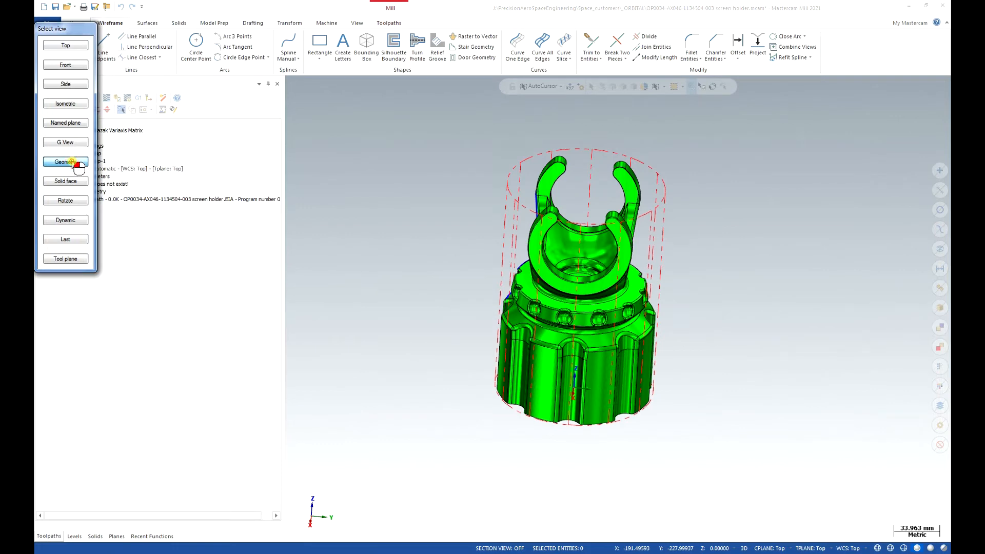
{"action": "left_click", "coordinate": [73, 163]}
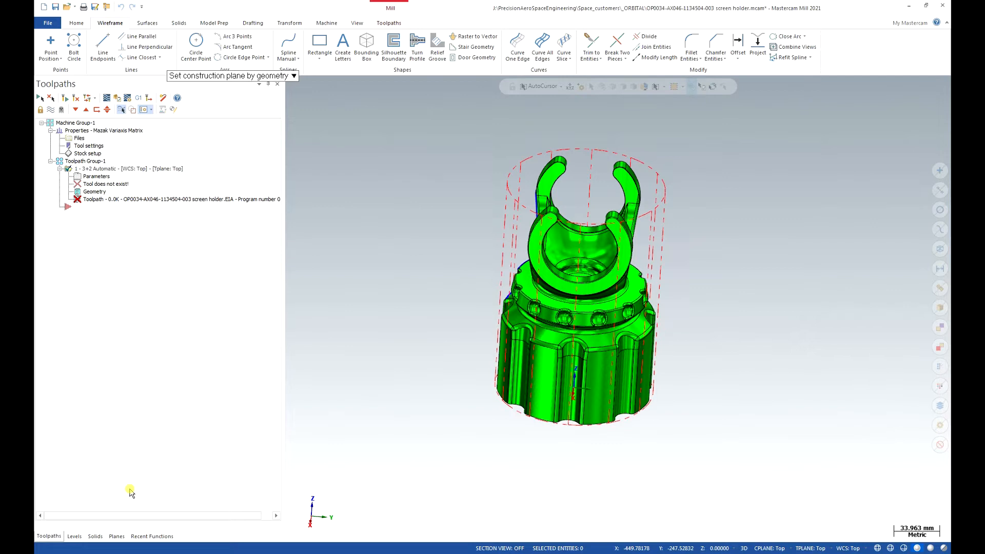
{"action": "left_click", "coordinate": [74, 536]}
{"action": "left_click", "coordinate": [72, 129]}
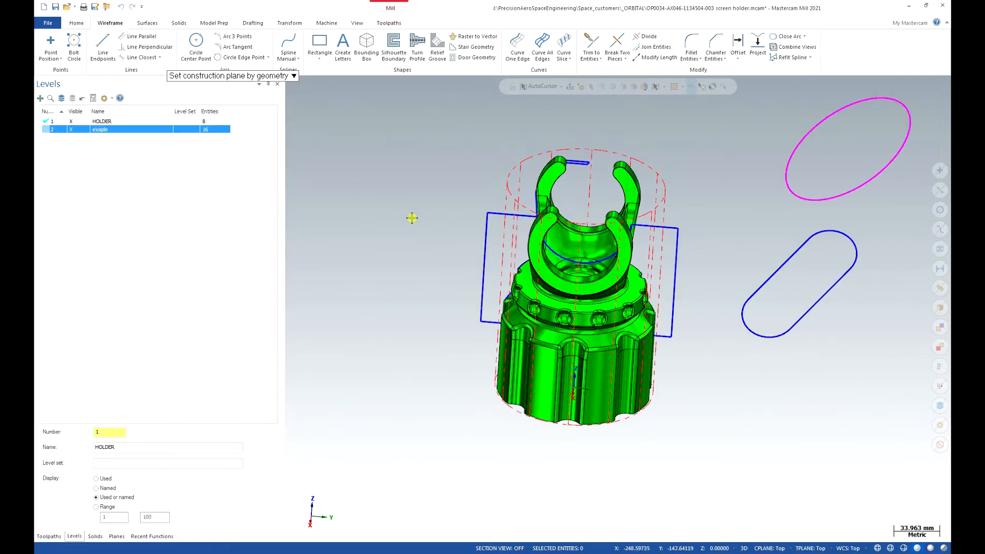
- Define the first vector's tool plane from the circle, accepting plane 7 of 8
{"action": "left_click", "coordinate": [848, 192]}
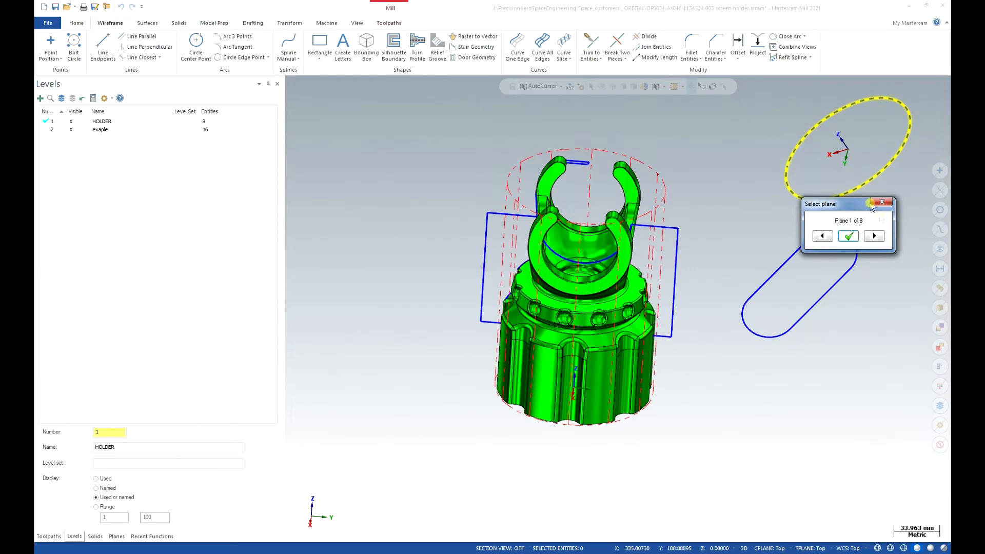
{"action": "left_click", "coordinate": [875, 236]}
{"action": "left_click", "coordinate": [875, 236]}
{"action": "left_click", "coordinate": [875, 237]}
{"action": "left_click", "coordinate": [875, 237]}
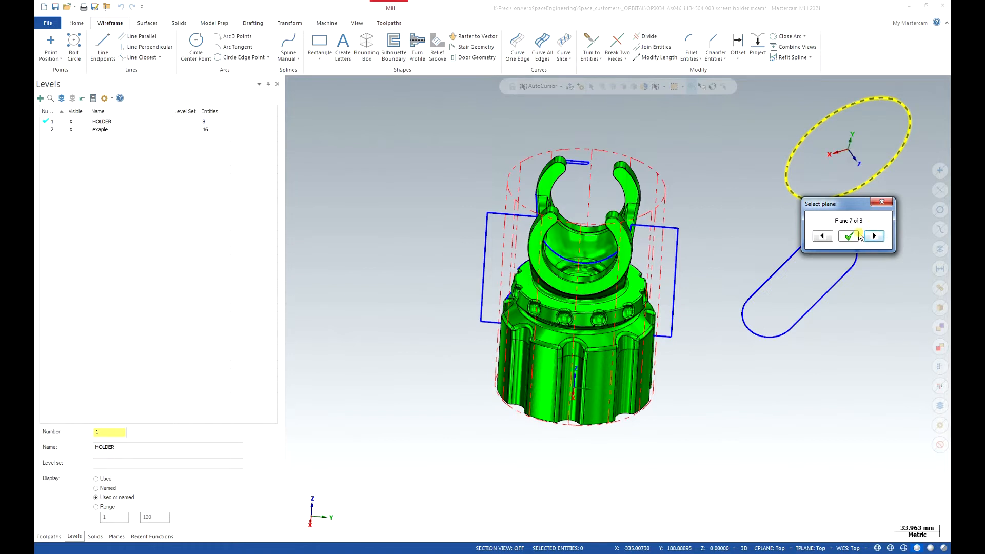
{"action": "left_click", "coordinate": [850, 236]}
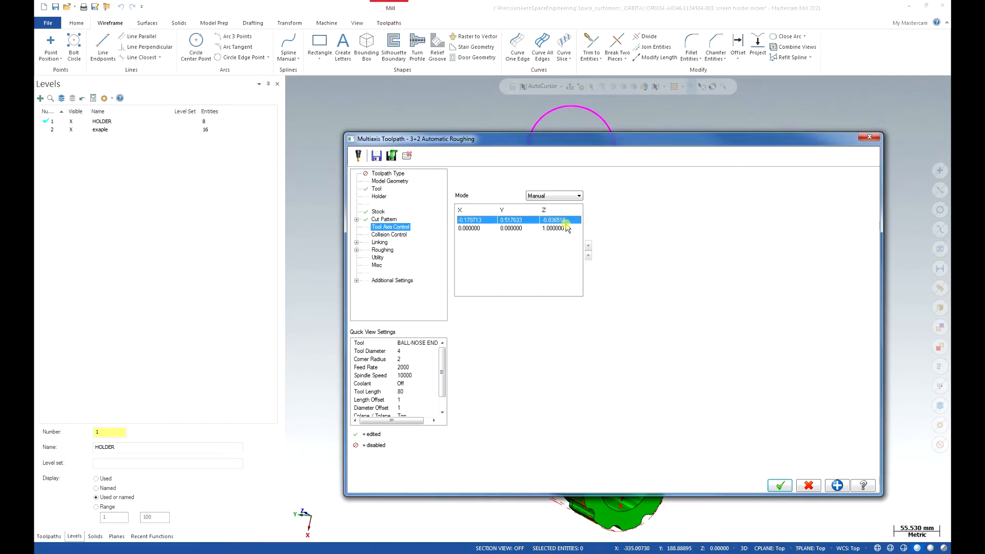
- Redefine the first vector's tool plane by geometry from two adjacent edges of the small rectangle, cycling through the candidate planes before accepting one
{"action": "right_click", "coordinate": [512, 220]}
{"action": "left_click", "coordinate": [537, 247]}
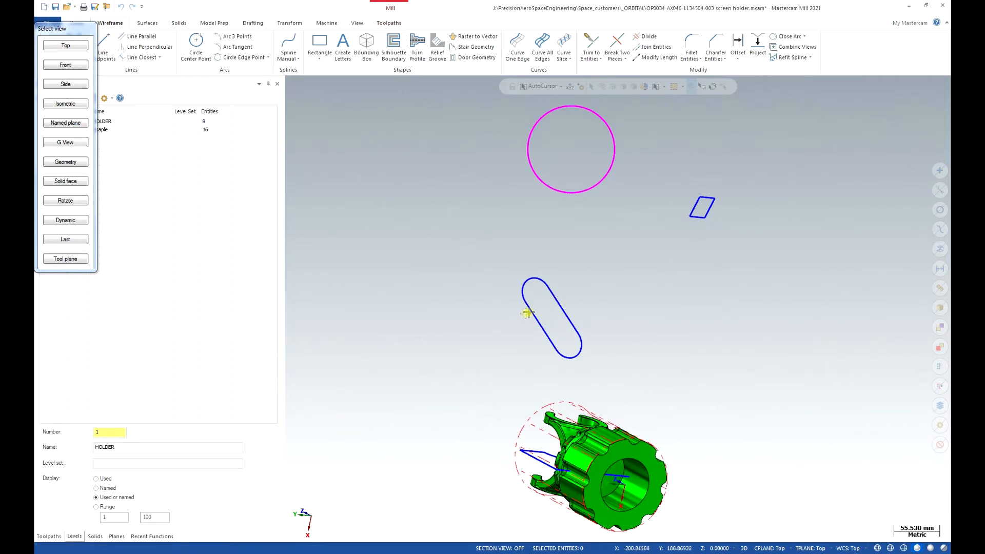
{"action": "left_click", "coordinate": [69, 163]}
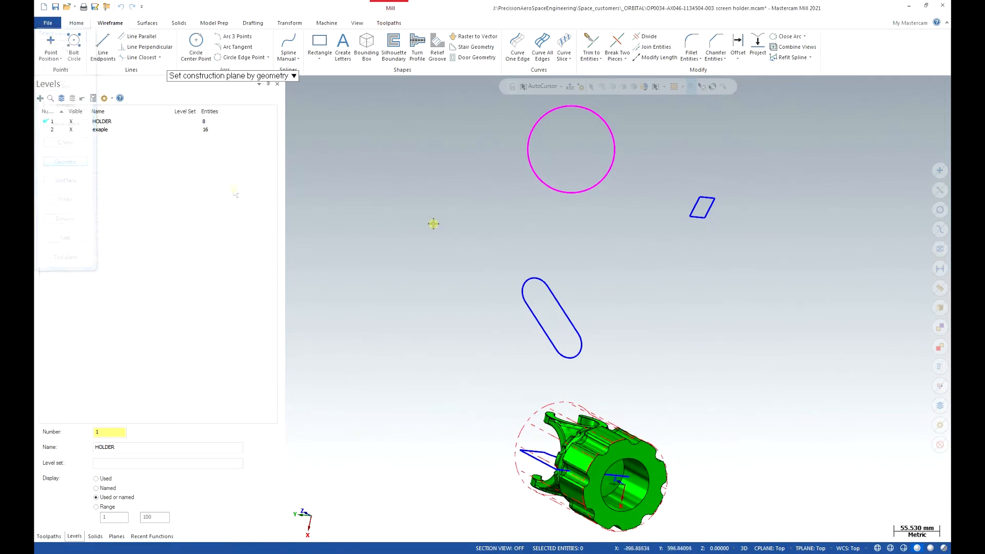
{"action": "left_click", "coordinate": [693, 209]}
{"action": "left_click", "coordinate": [697, 216]}
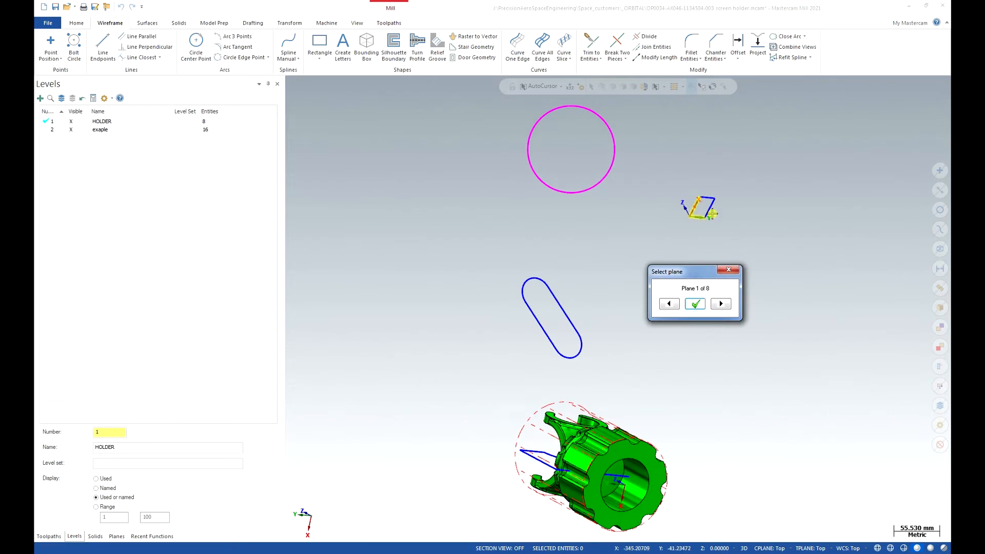
{"action": "left_click", "coordinate": [721, 304]}
{"action": "left_click", "coordinate": [722, 305]}
{"action": "left_click", "coordinate": [722, 305]}
{"action": "left_click", "coordinate": [723, 305]}
{"action": "left_click", "coordinate": [722, 305]}
{"action": "left_click", "coordinate": [723, 305]}
{"action": "left_click", "coordinate": [722, 305]}
{"action": "left_click", "coordinate": [722, 305]}
{"action": "left_click", "coordinate": [722, 305]}
{"action": "left_click", "coordinate": [696, 305]}
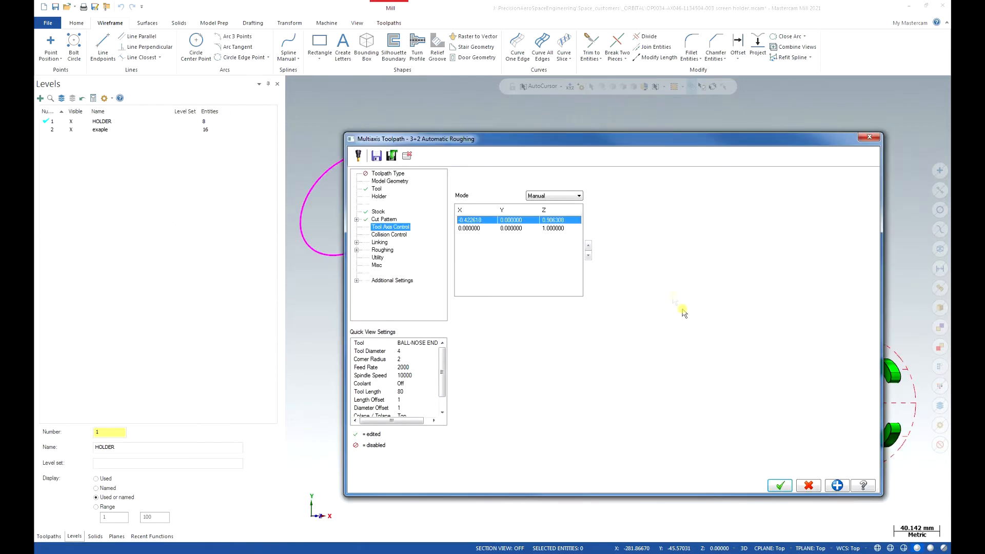
- Redefine the first vector's tool plane from a flat solid face on a front hook arm, cycling through the candidate planes before accepting one
{"action": "right_click", "coordinate": [515, 222]}
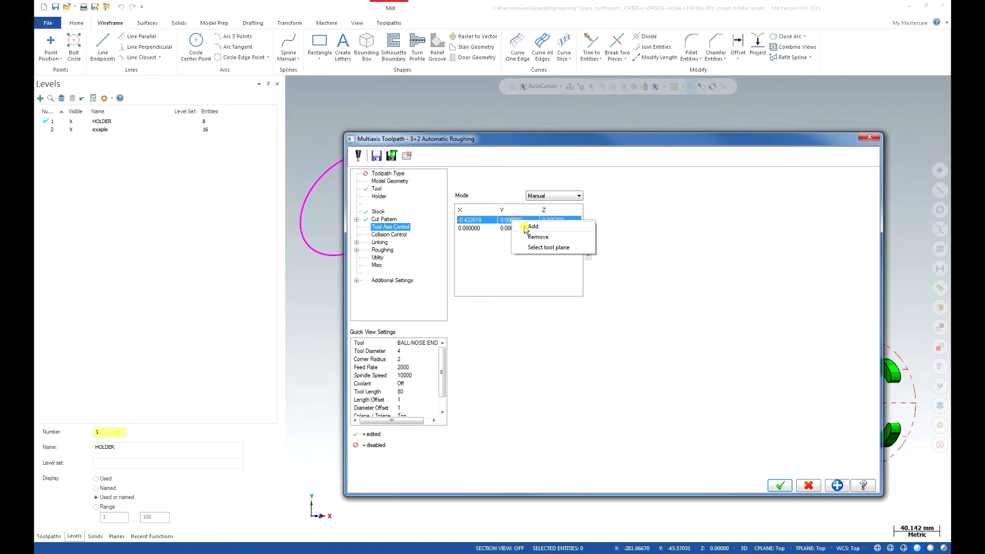
{"action": "left_click", "coordinate": [568, 250]}
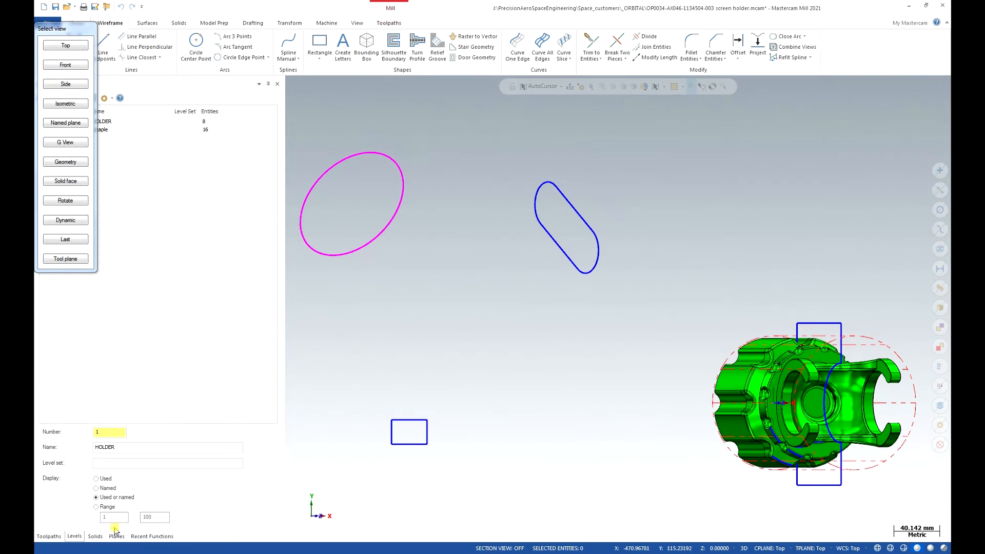
{"action": "left_click", "coordinate": [77, 181]}
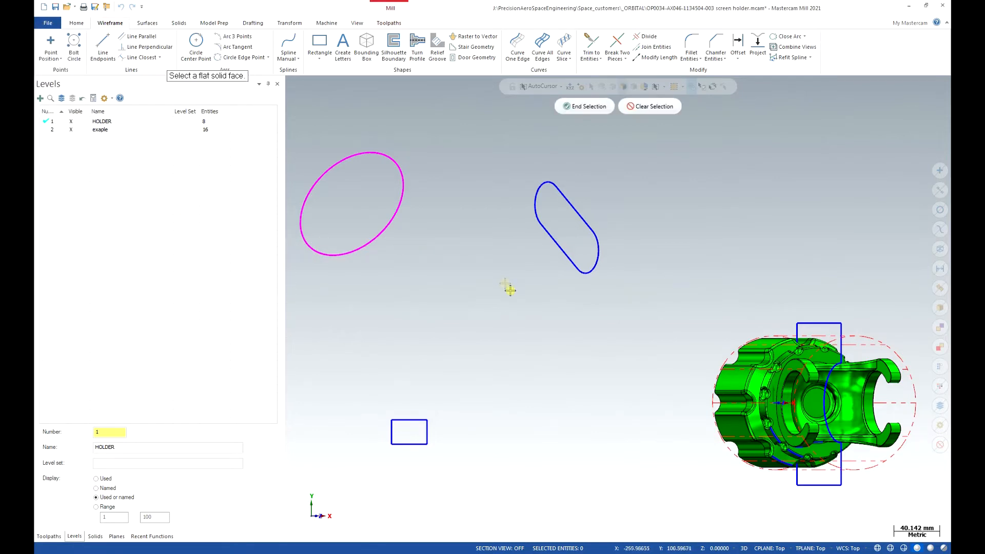
{"action": "scroll", "coordinate": [574, 314], "scroll_direction": "down", "scroll_amount": 2}
{"action": "scroll", "coordinate": [723, 375], "scroll_direction": "up", "scroll_amount": 3}
{"action": "middle_click_drag", "start_coordinate": [723, 375], "coordinate": [741, 306]}
{"action": "scroll", "coordinate": [611, 290], "scroll_direction": "down", "scroll_amount": 2}
{"action": "scroll", "coordinate": [756, 339], "scroll_direction": "up", "scroll_amount": 2}
{"action": "scroll", "coordinate": [754, 307], "scroll_direction": "up", "scroll_amount": 2}
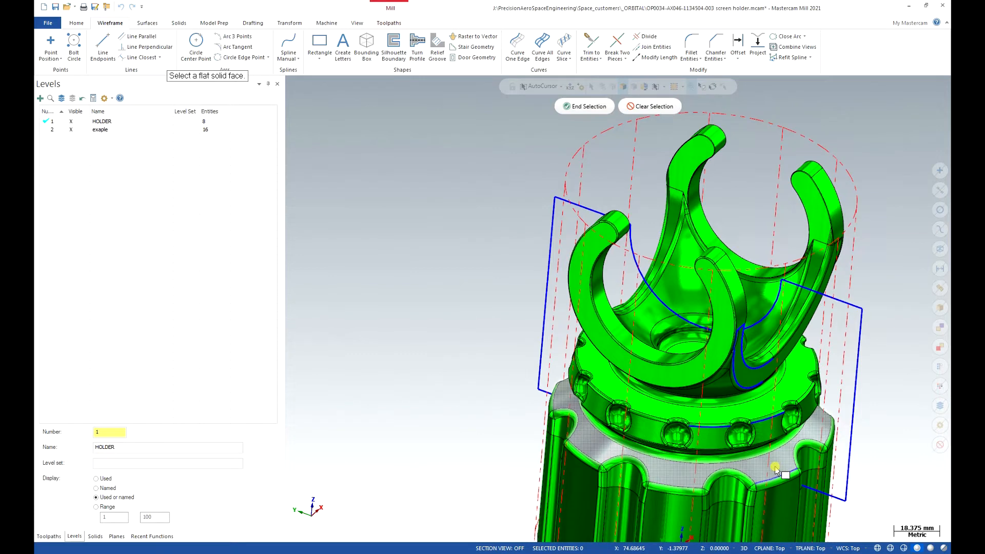
{"action": "left_click", "coordinate": [718, 353]}
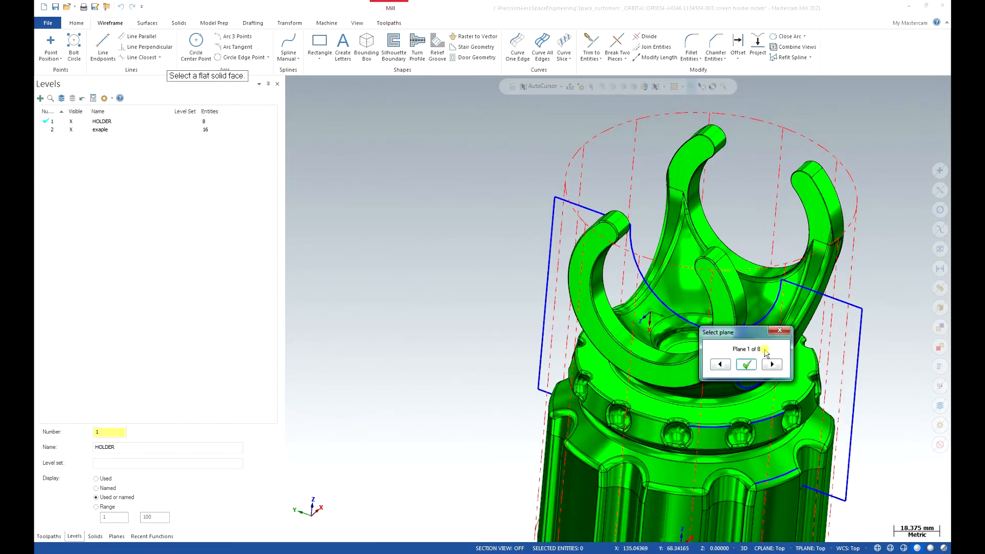
{"action": "left_click", "coordinate": [772, 365]}
{"action": "left_click", "coordinate": [772, 365]}
{"action": "left_click", "coordinate": [772, 365]}
{"action": "left_click", "coordinate": [772, 365]}
{"action": "left_click", "coordinate": [772, 365]}
{"action": "left_click", "coordinate": [773, 365]}
{"action": "left_click", "coordinate": [773, 365]}
{"action": "left_click", "coordinate": [772, 365]}
{"action": "left_click", "coordinate": [746, 365]}
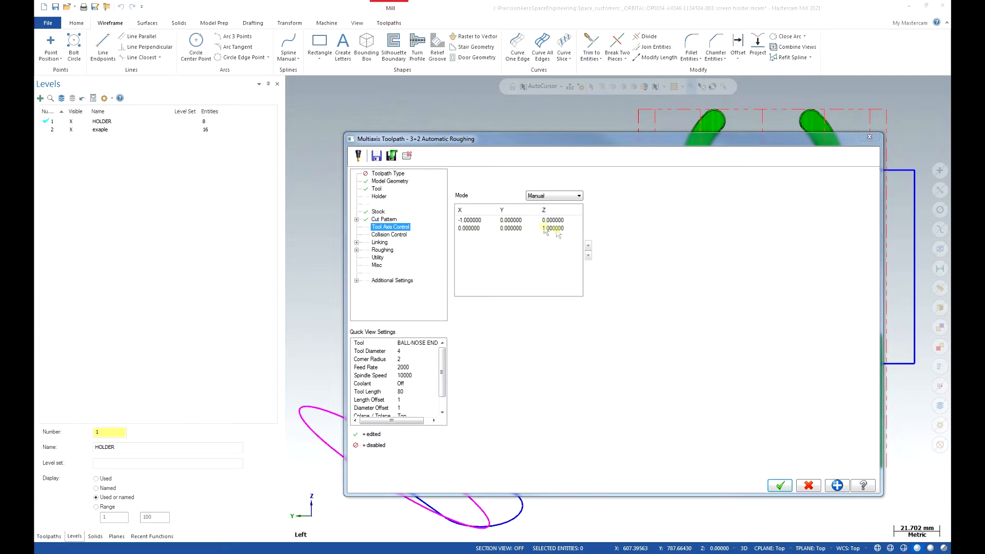
- Start redefining the first vector's tool plane, hide the exaple level and bring the toolpath list back
{"action": "right_click", "coordinate": [519, 220]}
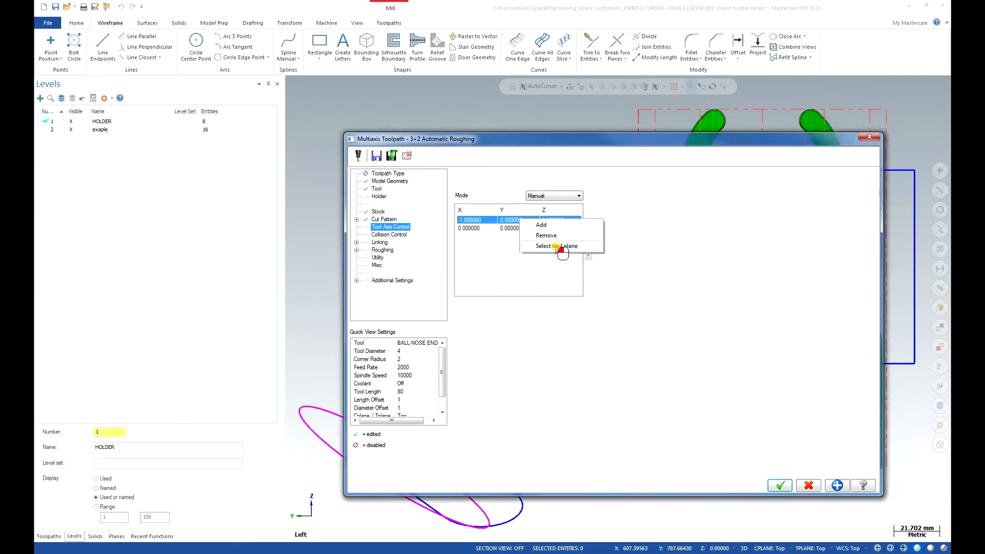
{"action": "left_click", "coordinate": [555, 245]}
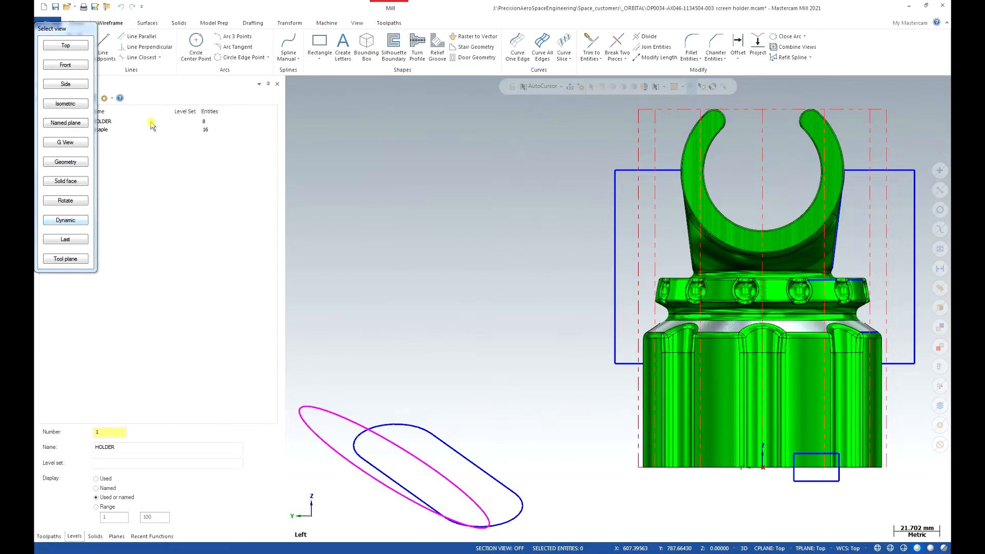
{"action": "left_click_drag", "start_coordinate": [52, 29], "coordinate": [228, 123]}
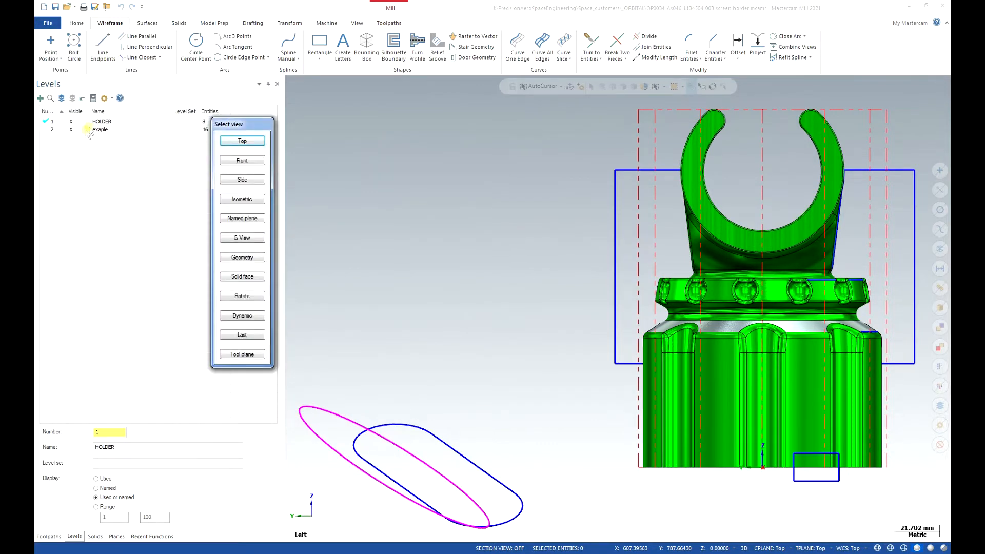
{"action": "left_click", "coordinate": [76, 129]}
{"action": "left_click", "coordinate": [49, 537]}
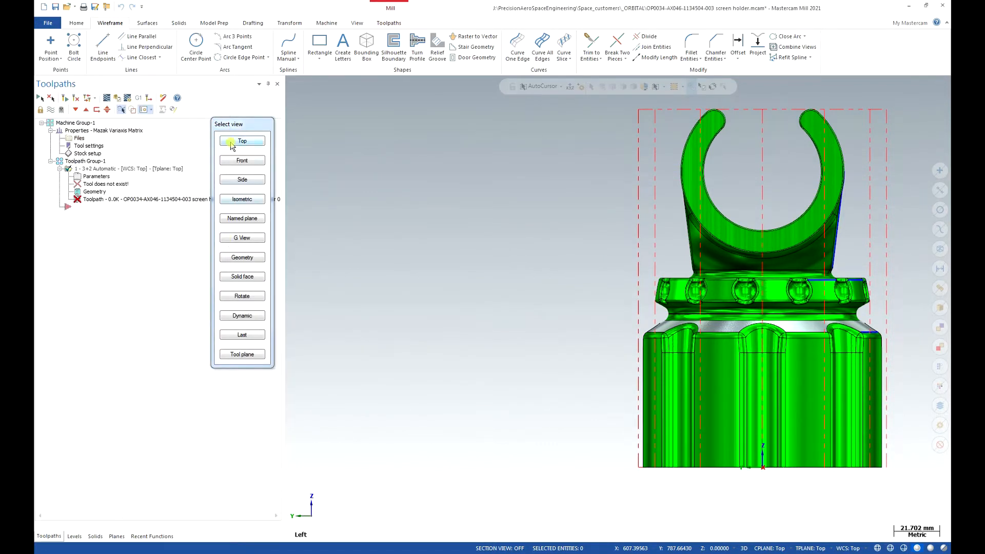
{"action": "left_click_drag", "start_coordinate": [242, 127], "coordinate": [121, 104]}
- Define the first vector's tool plane dynamically about a point on the edge below the hook arms, accepting a tilted orientation
{"action": "left_click", "coordinate": [129, 293]}
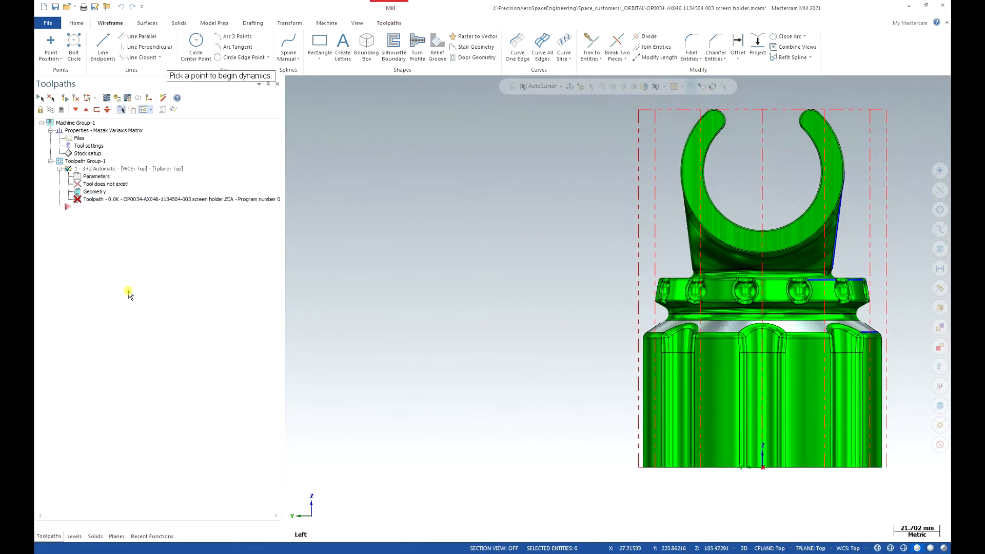
{"action": "left_click", "coordinate": [730, 275]}
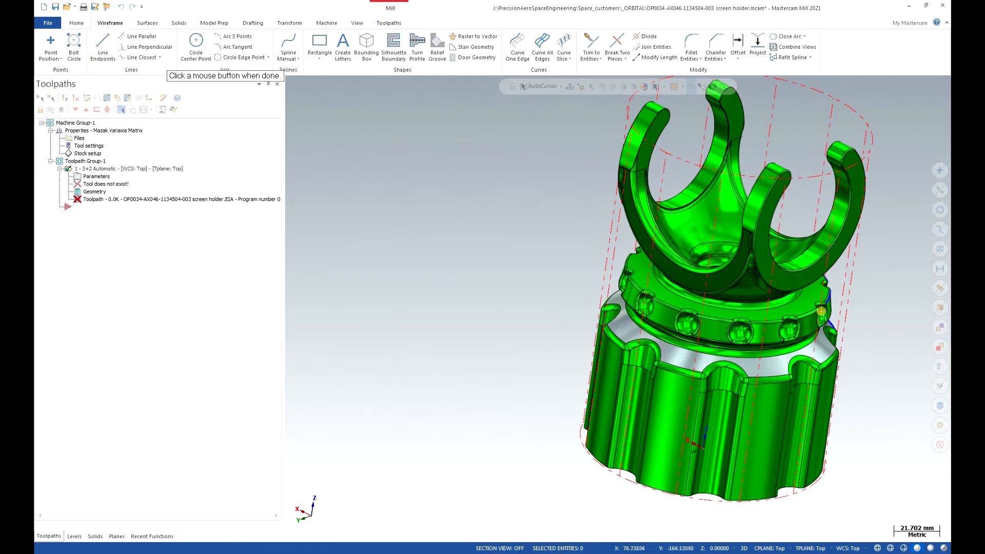
{"action": "left_click", "coordinate": [820, 314]}
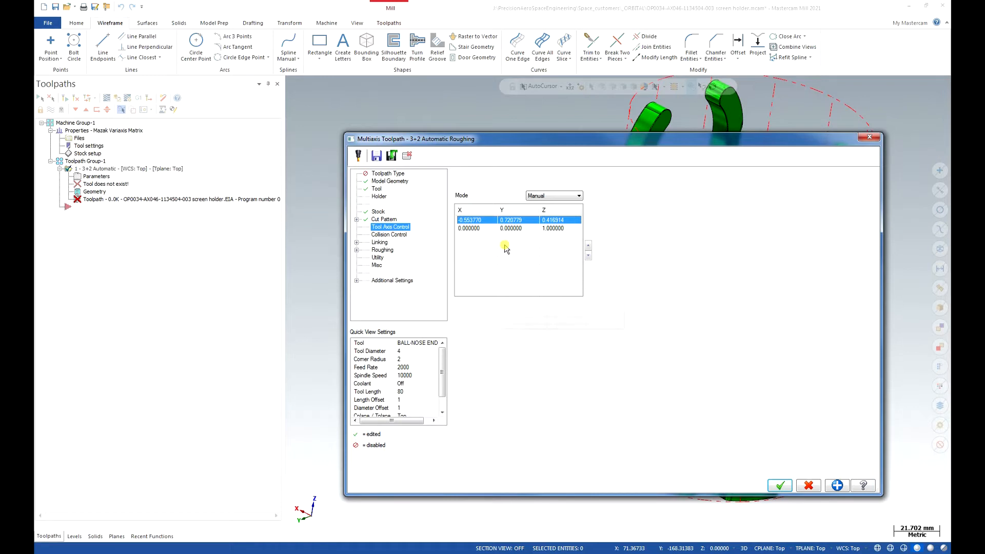
- Remove the first tilted vector and set the remaining vector's tool plane to Top
{"action": "right_click", "coordinate": [473, 222]}
{"action": "left_click", "coordinate": [515, 237]}
{"action": "left_click", "coordinate": [492, 221]}
{"action": "right_click", "coordinate": [488, 222]}
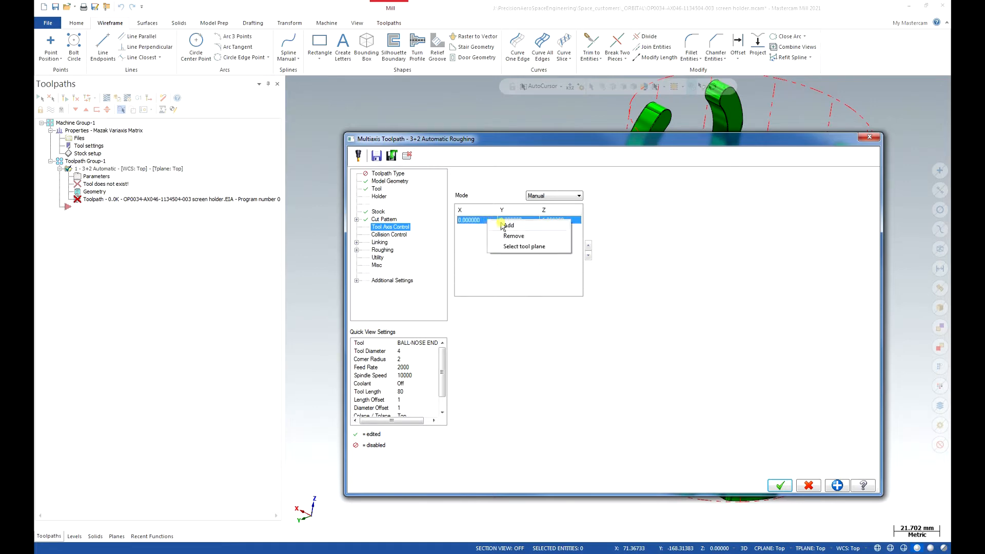
{"action": "left_click", "coordinate": [523, 247]}
{"action": "left_click", "coordinate": [67, 46]}
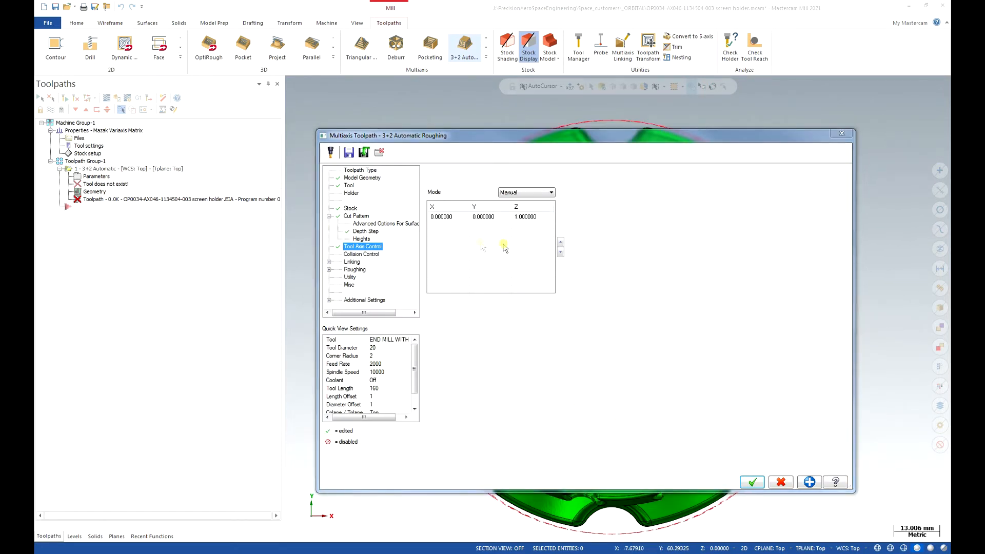
- Enable collision checking with machining surfaces at a clearance of 0.2 and toggle the in-process stock check
{"action": "left_click", "coordinate": [373, 255]}
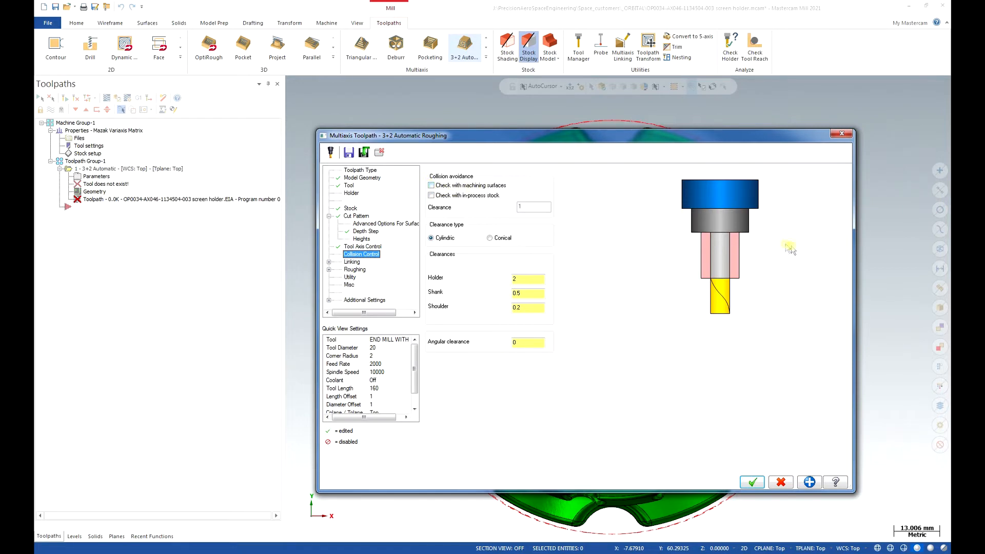
{"action": "left_click", "coordinate": [432, 186]}
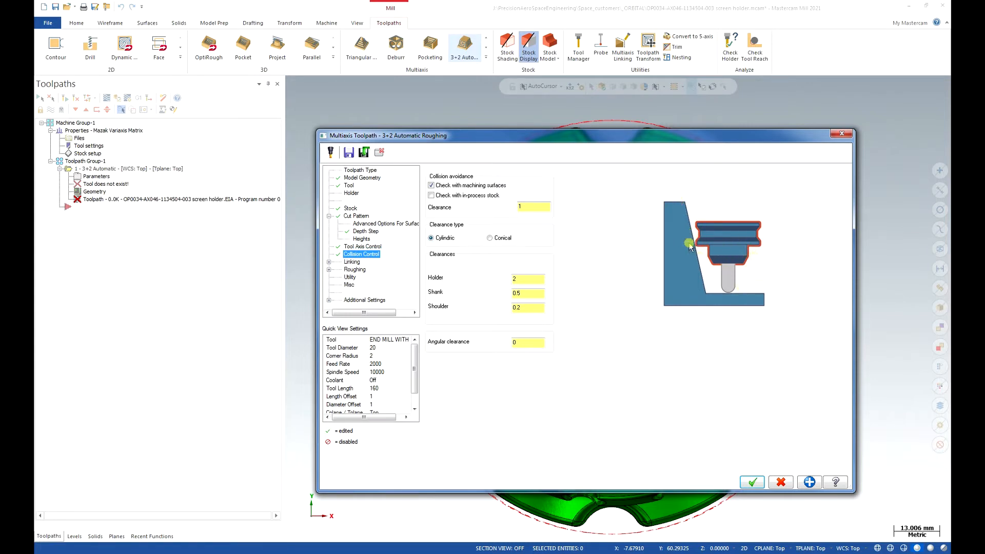
{"action": "left_click", "coordinate": [540, 208]}
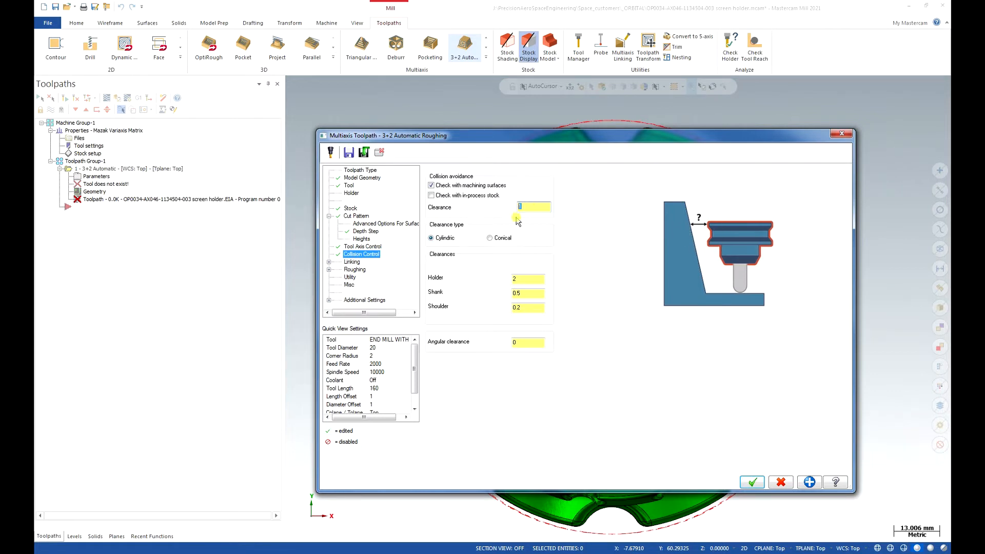
{"action": "left_click", "coordinate": [443, 196]}
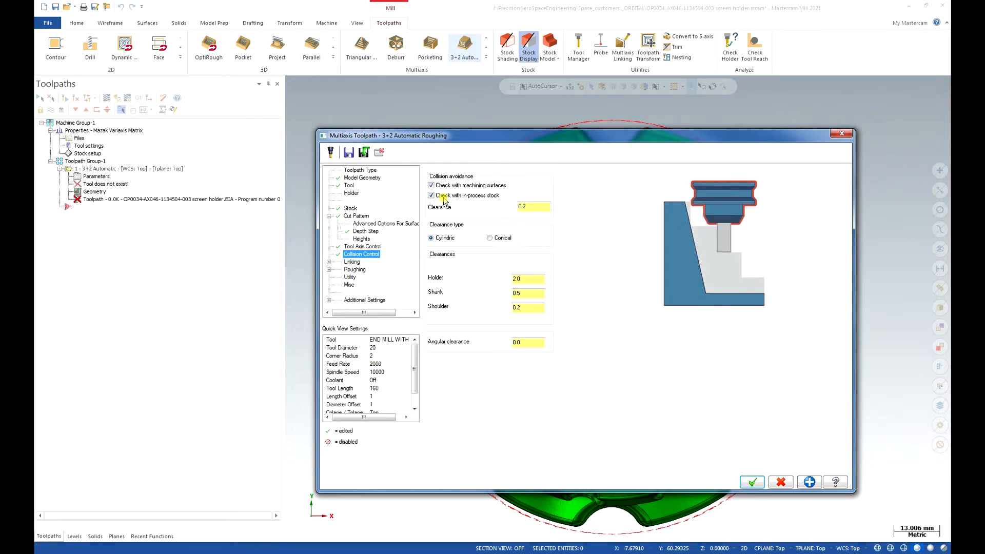
{"action": "left_click", "coordinate": [448, 196]}
- Examine the linking options for first entry, entry ramp and last exit
{"action": "left_click", "coordinate": [352, 262]}
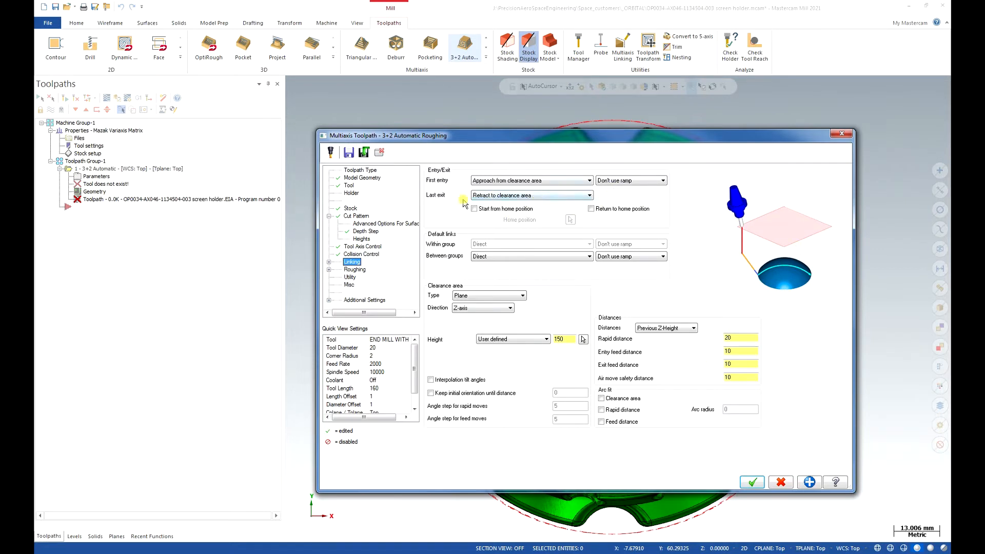
{"action": "left_click", "coordinate": [530, 181]}
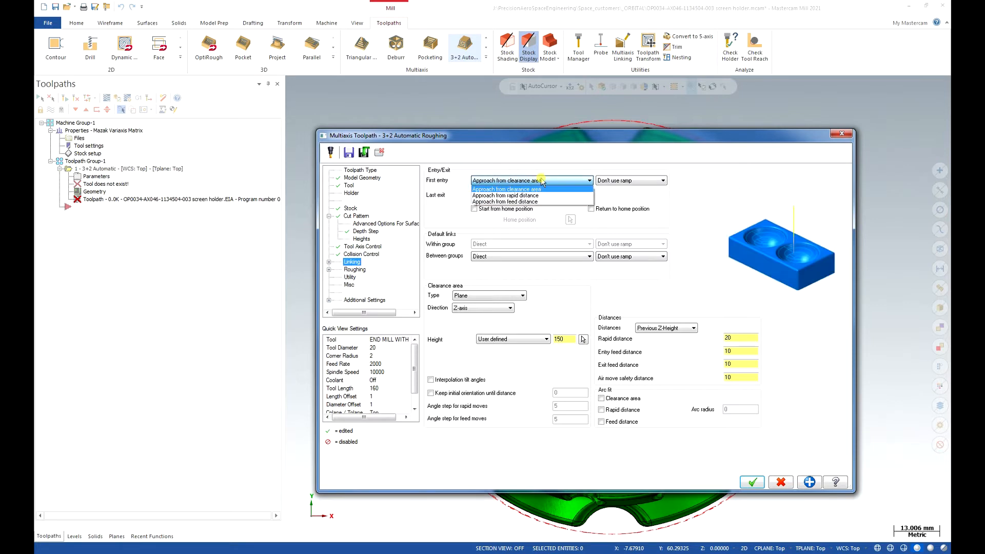
{"action": "left_click", "coordinate": [548, 182]}
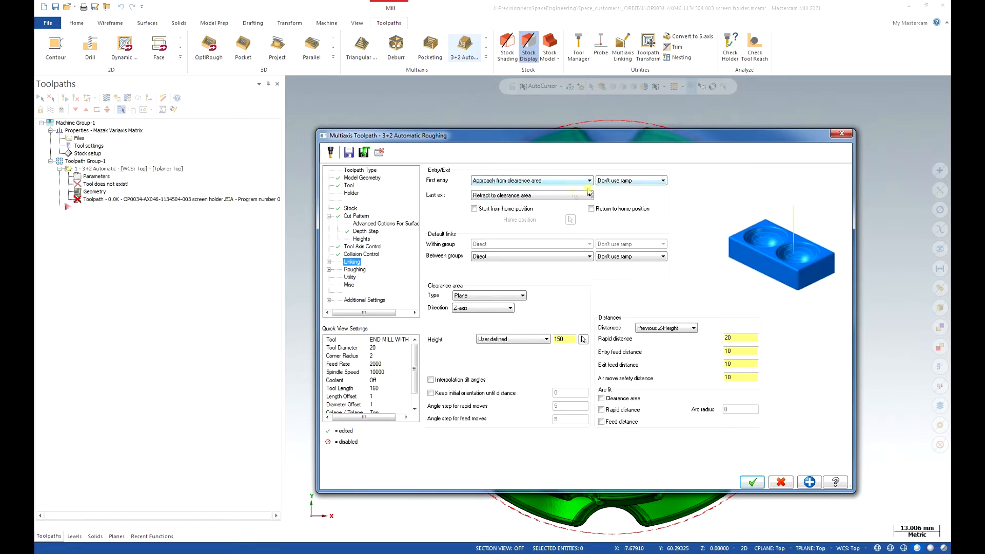
{"action": "left_click", "coordinate": [648, 182]}
{"action": "left_click", "coordinate": [641, 183]}
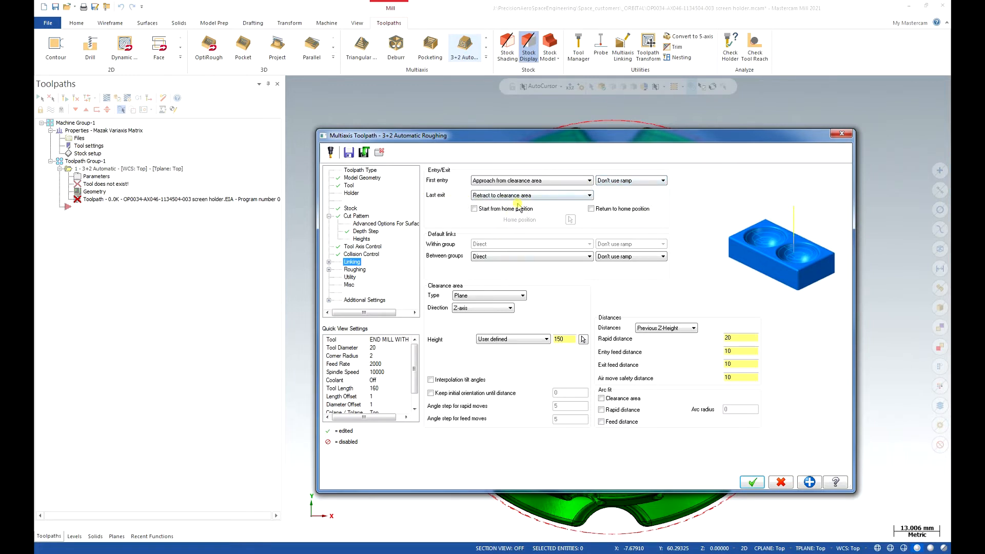
{"action": "left_click", "coordinate": [550, 197]}
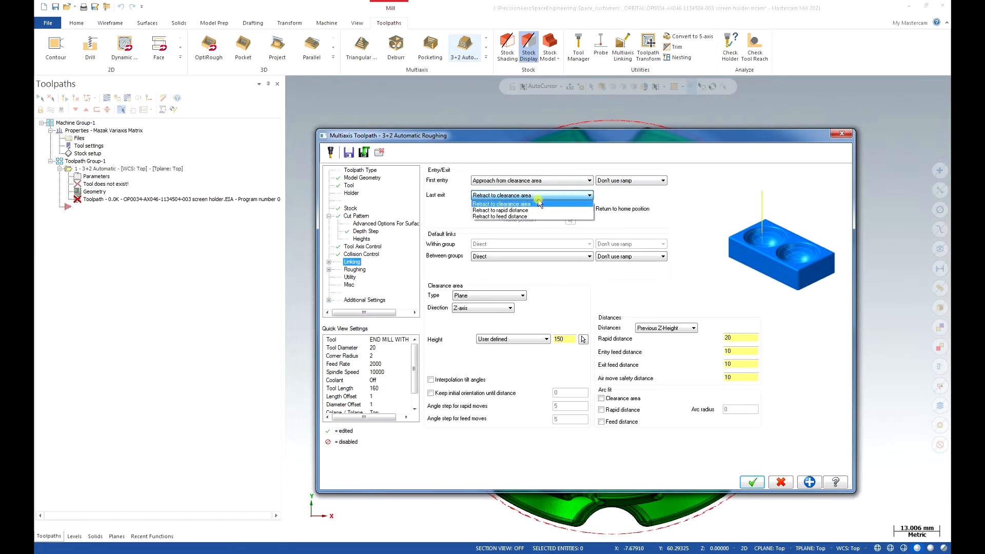
{"action": "left_click", "coordinate": [541, 197]}
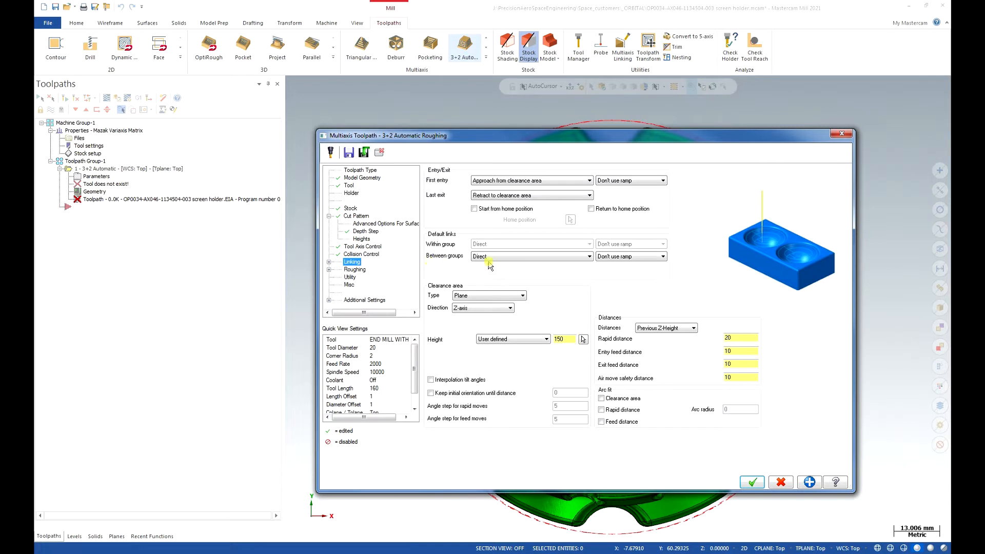
- Try Blend spline as the default link between groups and restore it to Direct
{"action": "left_click", "coordinate": [526, 257]}
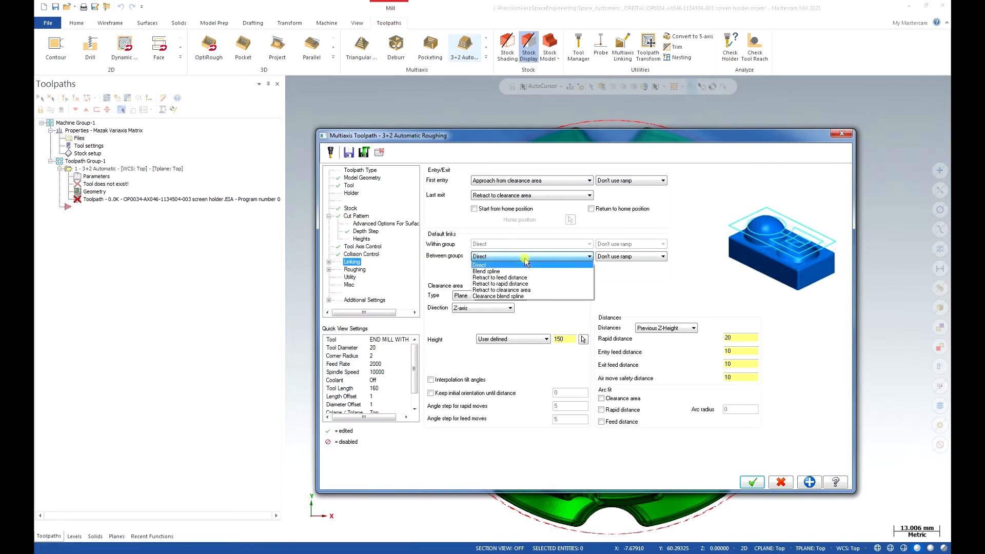
{"action": "left_click", "coordinate": [524, 272]}
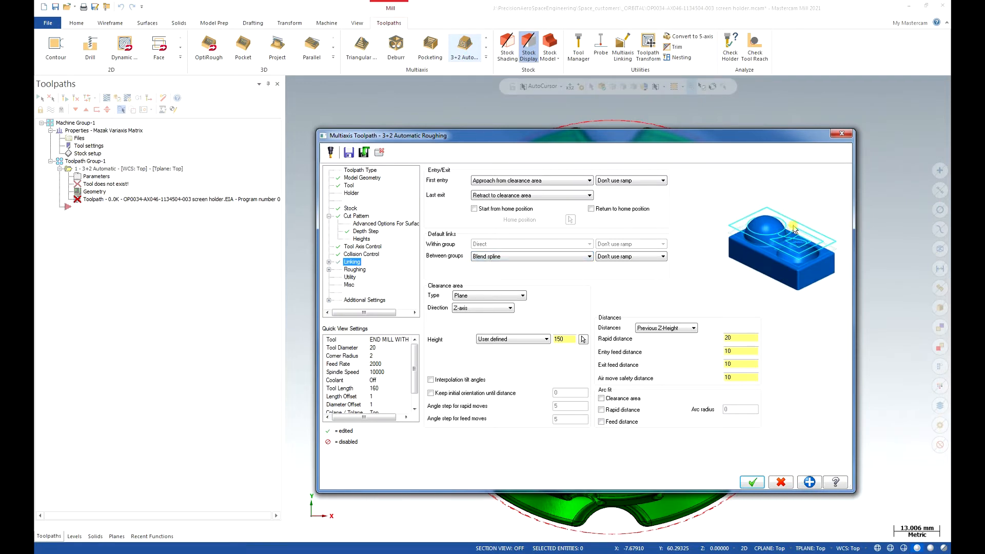
{"action": "left_click", "coordinate": [549, 257]}
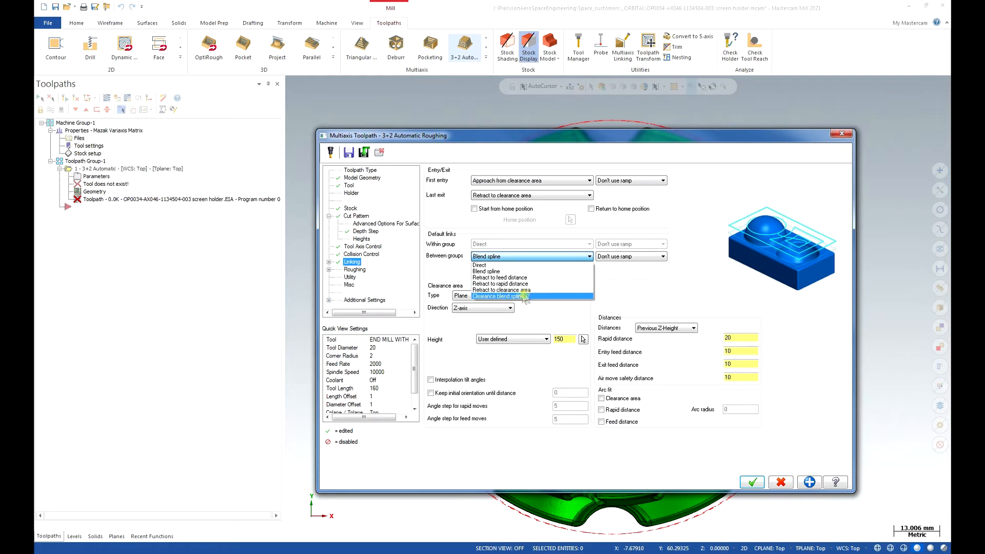
{"action": "left_click", "coordinate": [526, 257]}
{"action": "left_click", "coordinate": [576, 257]}
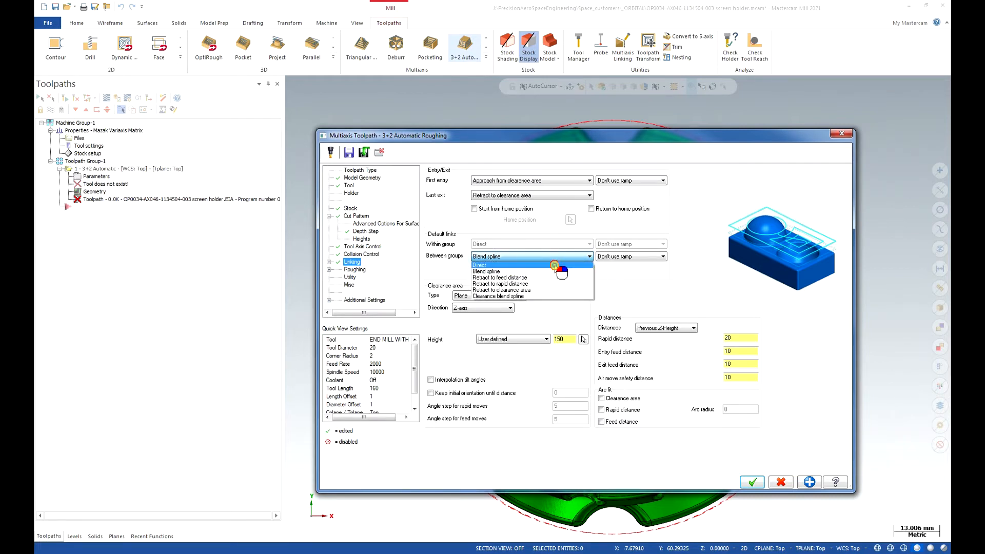
{"action": "left_click", "coordinate": [556, 264]}
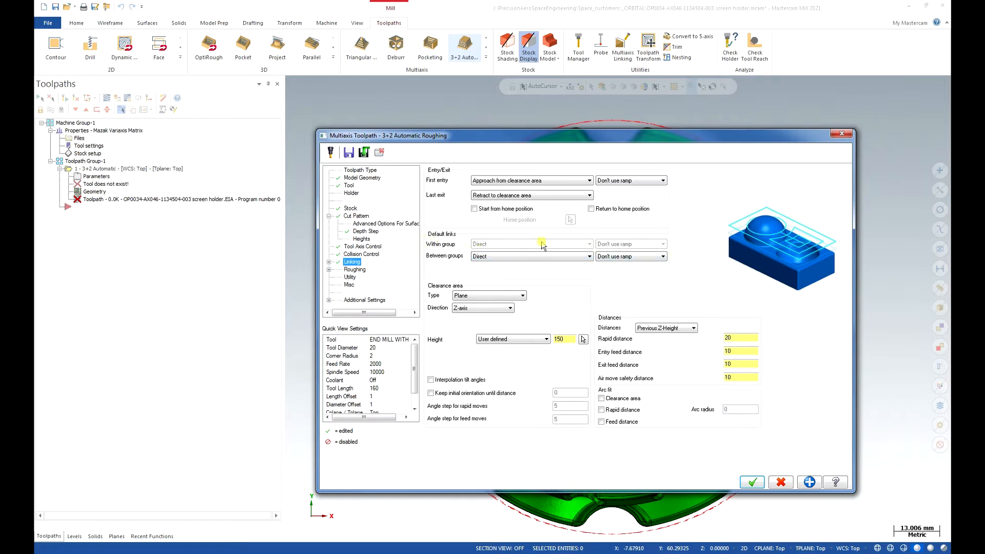
- Switch the cut pattern type to Offset and check the default link options within and between groups
{"action": "left_click", "coordinate": [359, 216]}
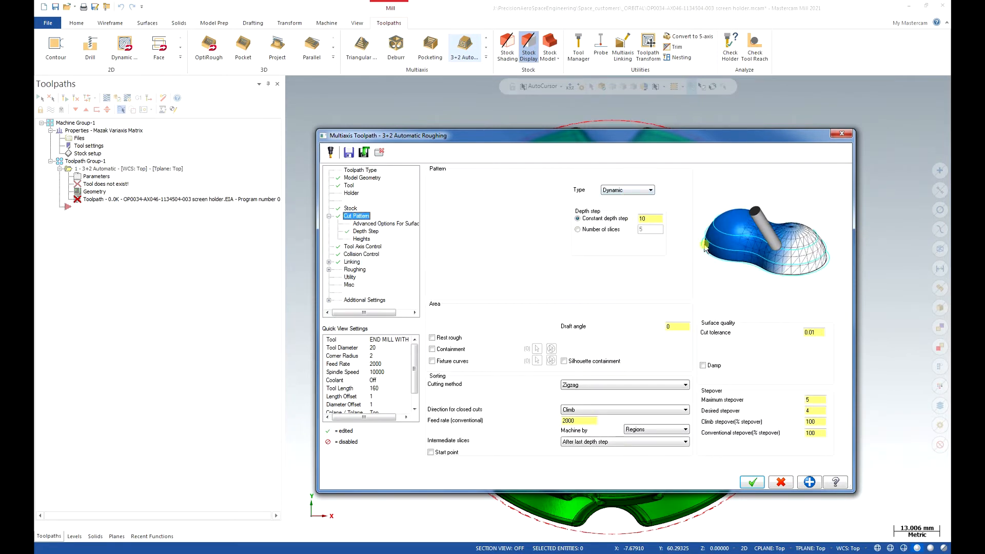
{"action": "left_click", "coordinate": [647, 190]}
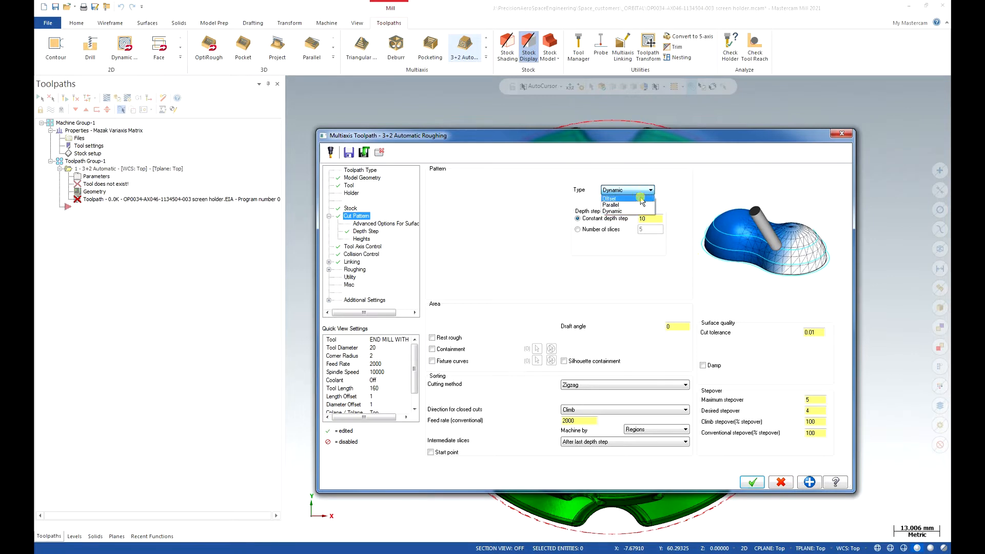
{"action": "left_click", "coordinate": [641, 199]}
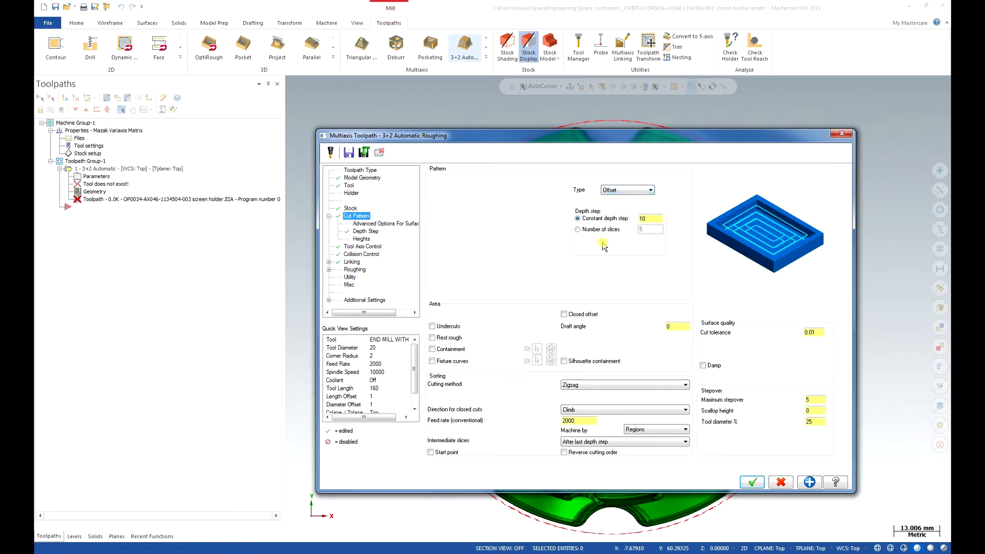
{"action": "left_click", "coordinate": [352, 262]}
{"action": "left_click", "coordinate": [547, 245]}
{"action": "left_click", "coordinate": [530, 257]}
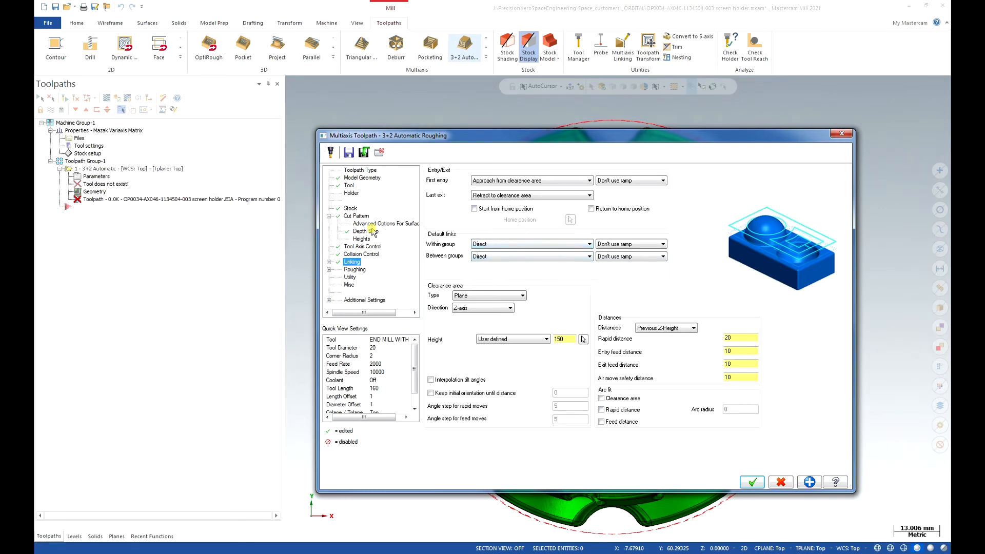
- Restore the cut pattern type to Dynamic and return to the linking settings
{"action": "left_click", "coordinate": [356, 216]}
{"action": "left_click", "coordinate": [622, 191]}
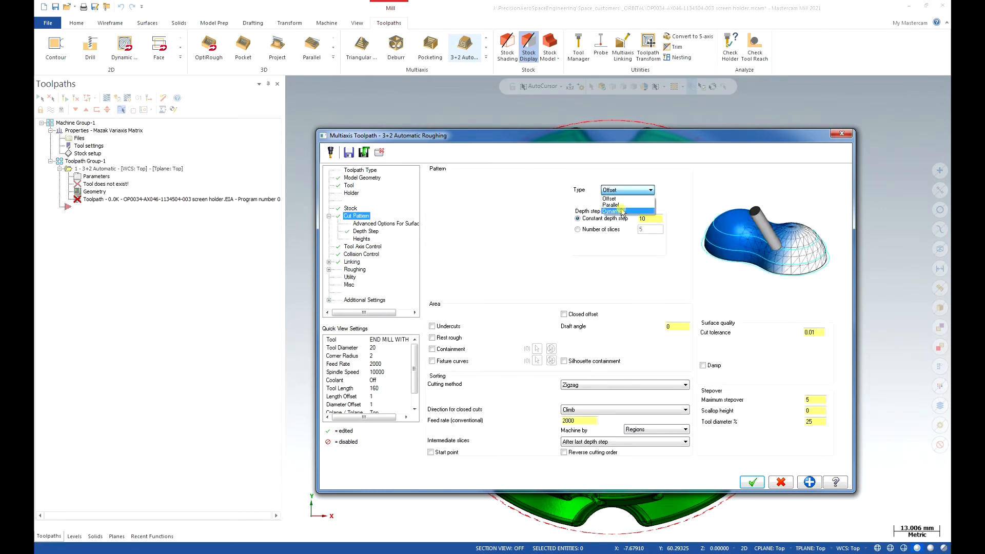
{"action": "left_click", "coordinate": [619, 211]}
{"action": "left_click", "coordinate": [352, 263]}
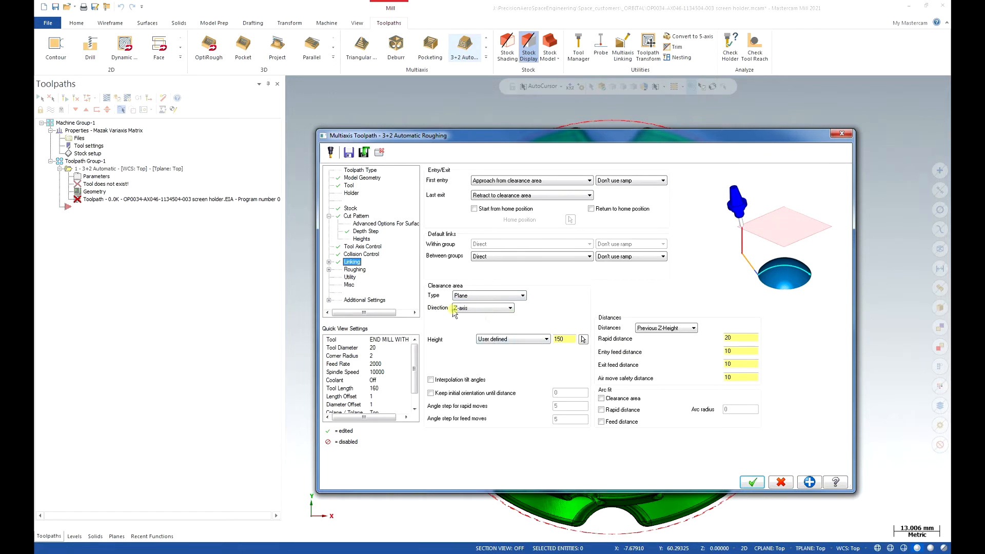
- Set the clearance plane direction to Machining direction and its height to Automatic
{"action": "left_click", "coordinate": [494, 309]}
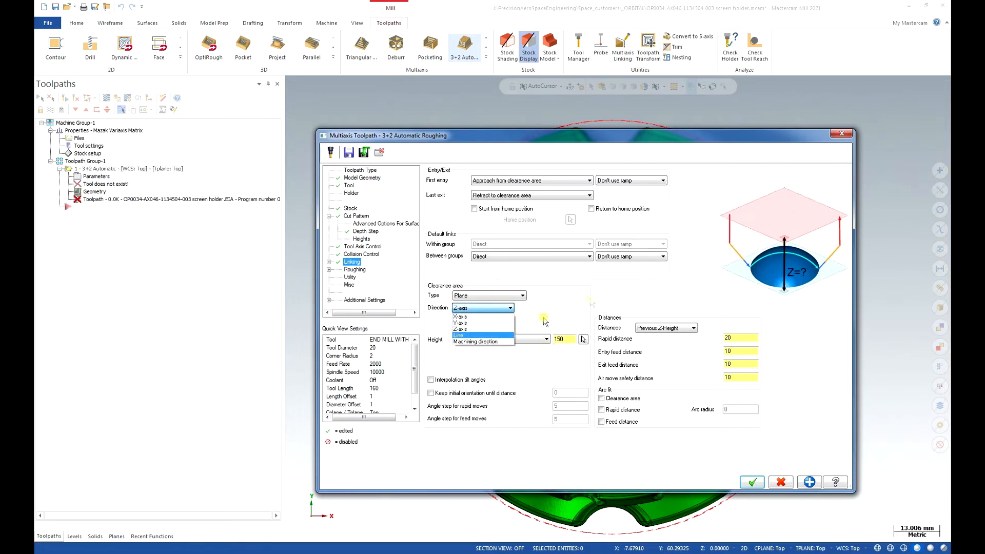
{"action": "left_click", "coordinate": [490, 342]}
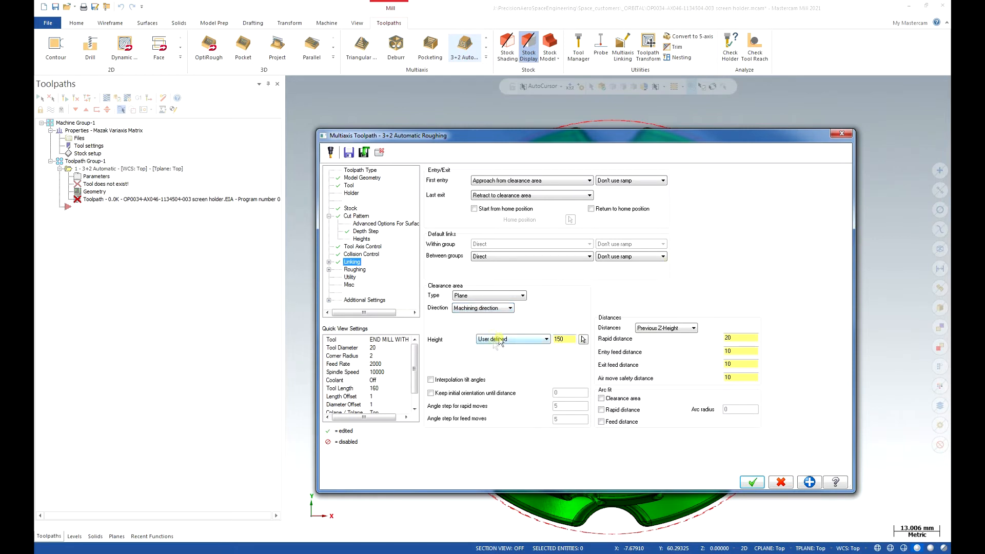
{"action": "double_click", "coordinate": [567, 340]}
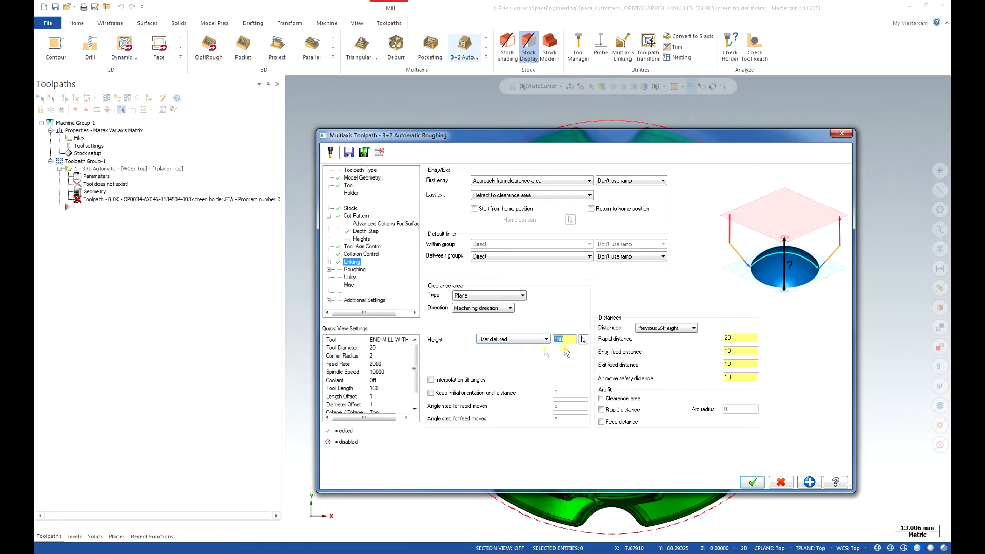
{"action": "left_click", "coordinate": [519, 338]}
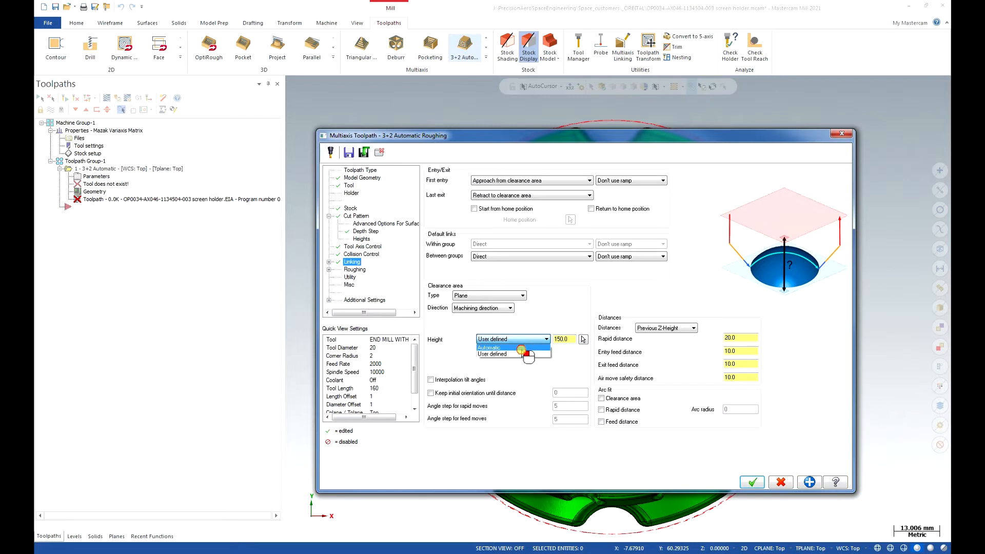
{"action": "left_click", "coordinate": [520, 348]}
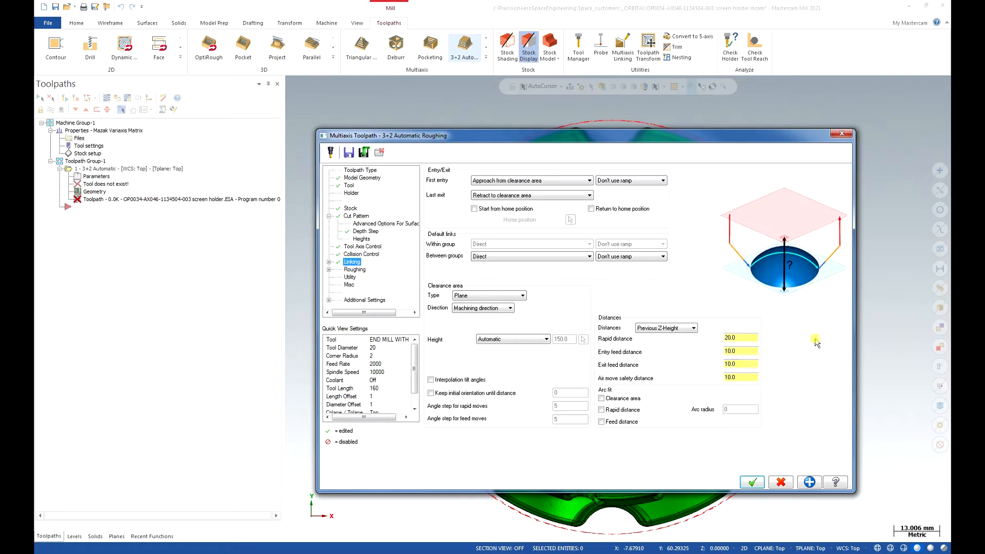
{"action": "left_click_drag", "start_coordinate": [615, 380], "coordinate": [641, 381]}
- Set the roughing ramp type to Line and generate the 3+2 Automatic Roughing toolpath
{"action": "left_click", "coordinate": [355, 270]}
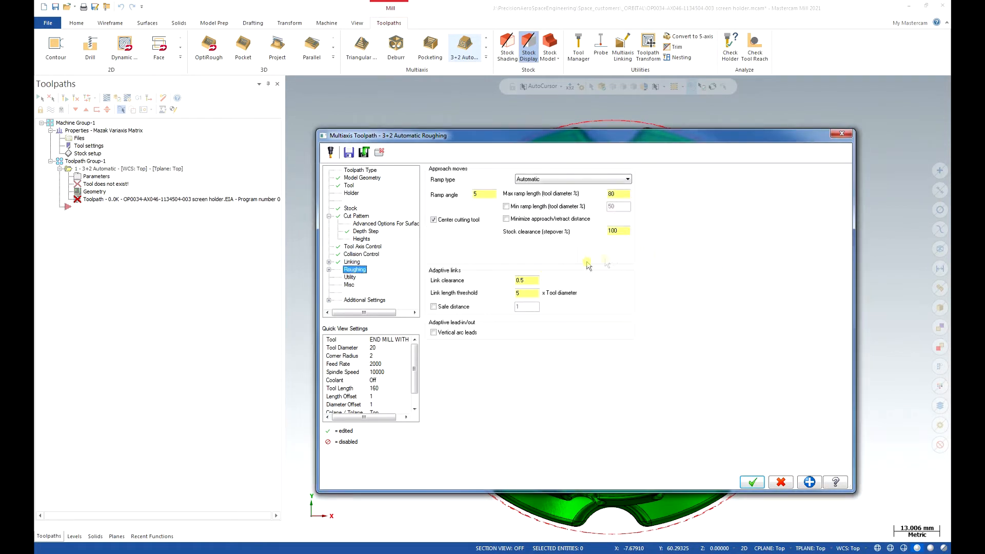
{"action": "left_click", "coordinate": [566, 181]}
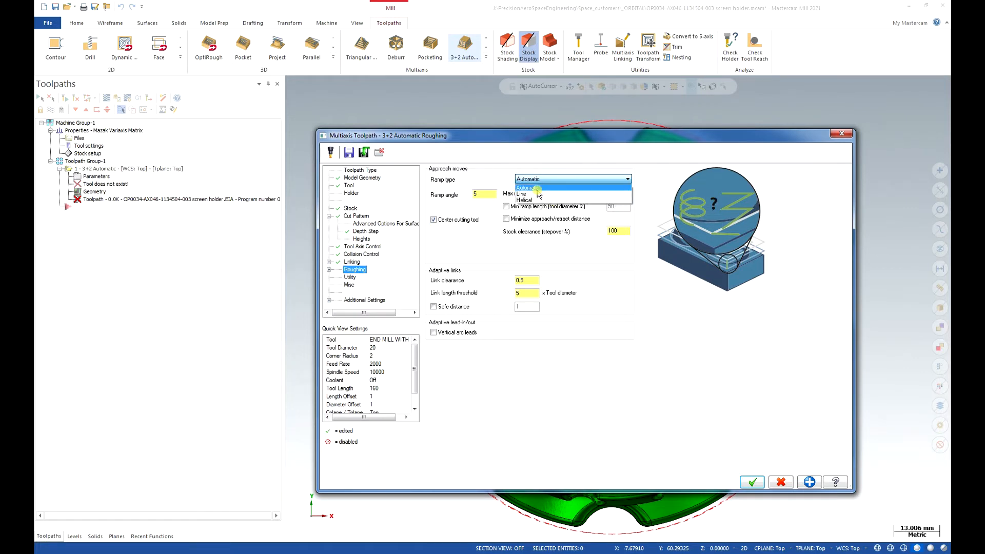
{"action": "left_click", "coordinate": [555, 195]}
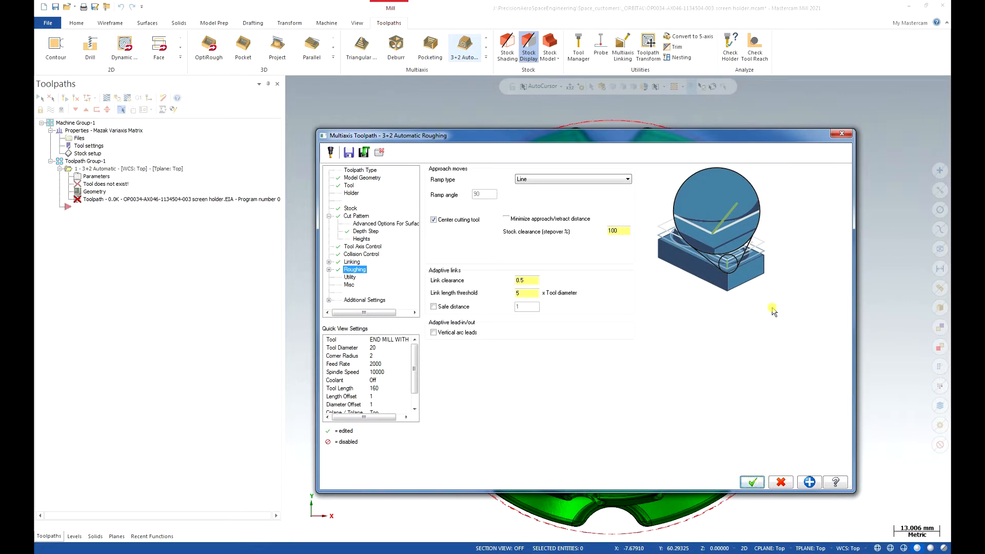
{"action": "key", "text": "Return"}
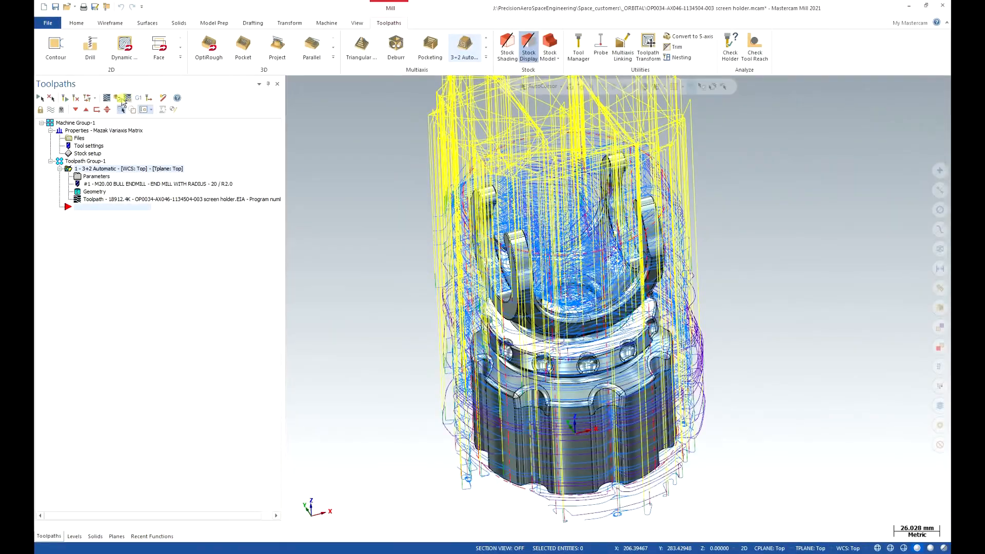
- Verify the 3+2 roughing toolpath in Mastercam Simulator, inspect the machined stock from several angles and return to Mastercam
{"action": "left_click", "coordinate": [112, 100]}
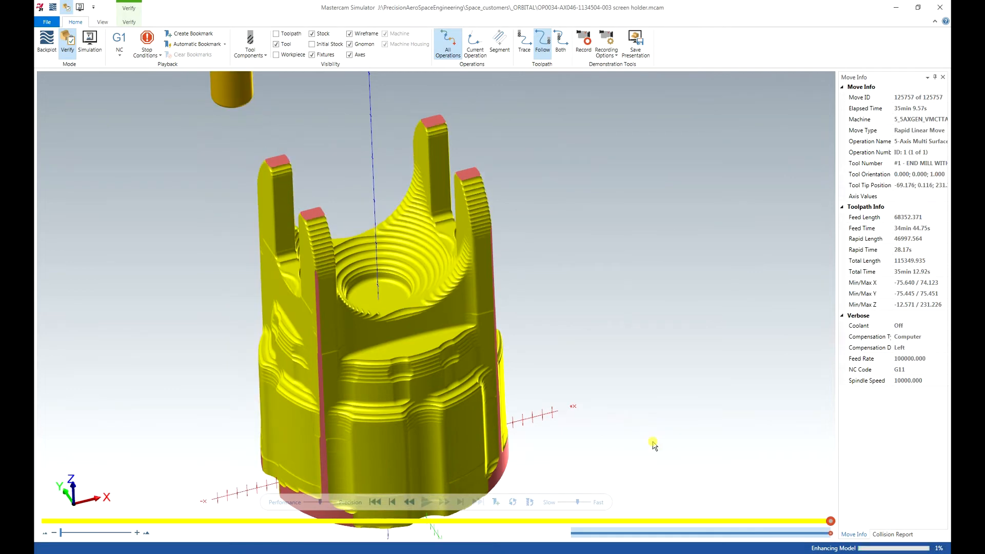
{"action": "middle_click_drag", "start_coordinate": [568, 334], "coordinate": [546, 358]}
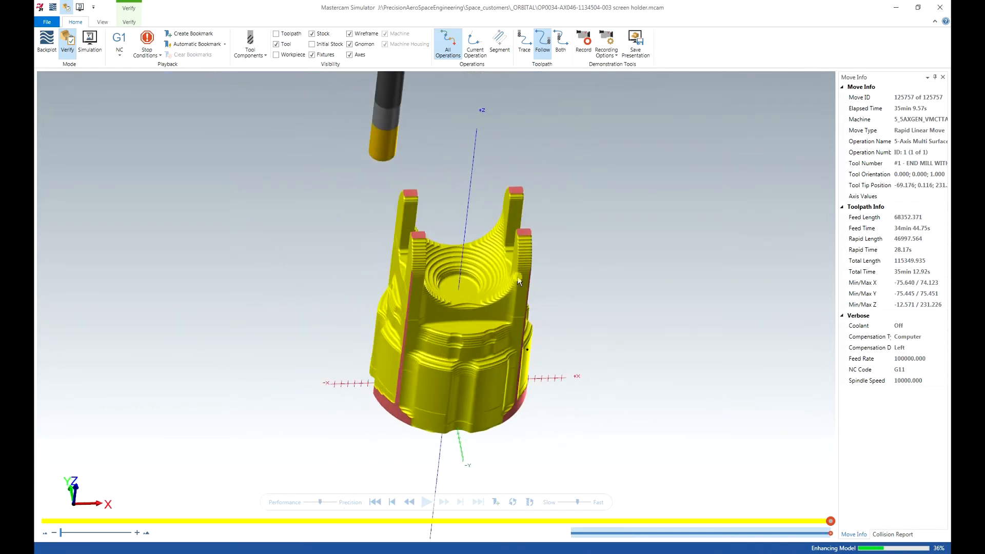
{"action": "scroll", "coordinate": [473, 295], "scroll_direction": "up", "scroll_amount": 3}
{"action": "mouse_move", "coordinate": [473, 295]}
{"action": "middle_mouse_down"}
{"action": "mouse_move", "coordinate": [472, 308]}
{"action": "mouse_move", "coordinate": [466, 286]}
{"action": "middle_mouse_up"}
{"action": "scroll", "coordinate": [481, 282], "scroll_direction": "down", "scroll_amount": 1}
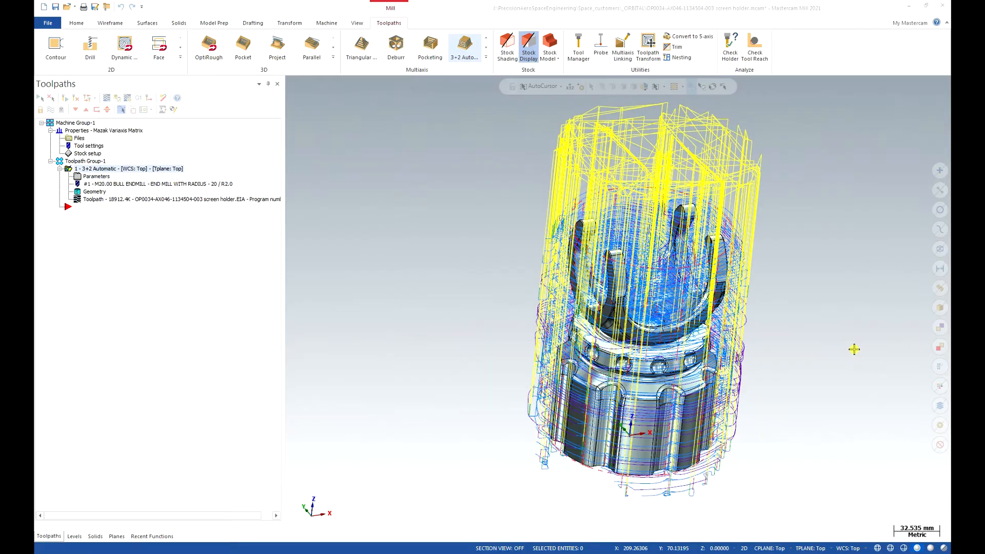
{"action": "left_click", "coordinate": [823, 347]}
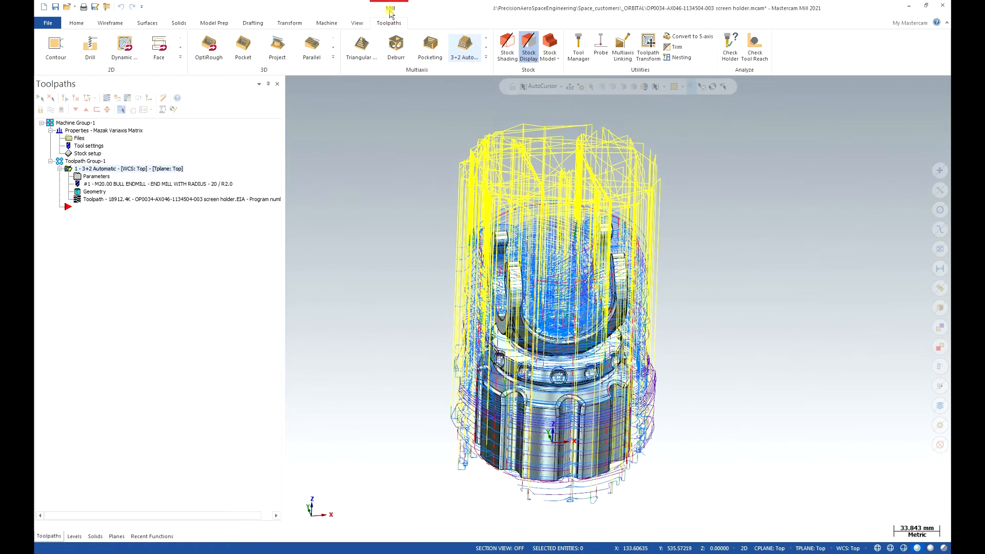
- Create a stock model from the cylindrical stock setup with 3+2 Automatic as its source operation, and hide its display
{"action": "left_click", "coordinate": [555, 47]}
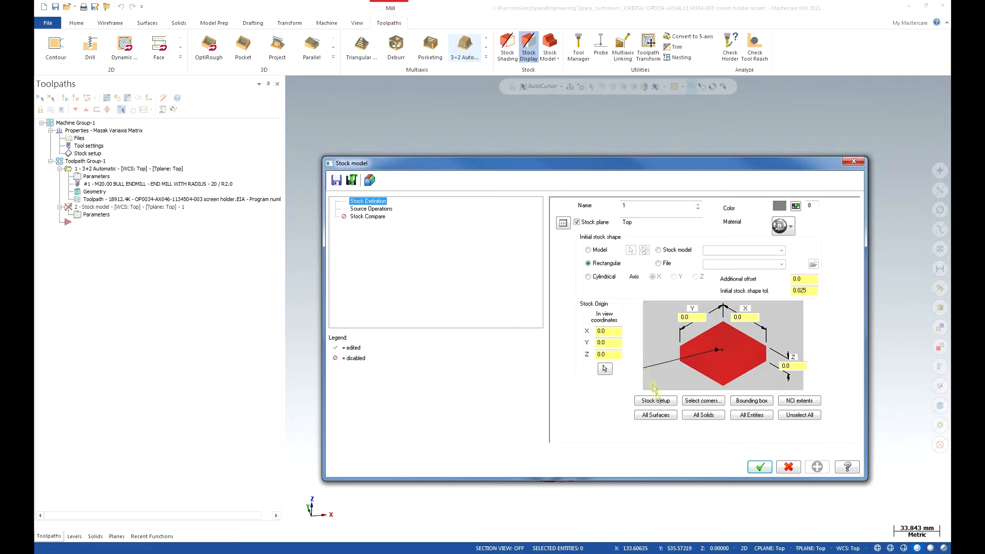
{"action": "left_click", "coordinate": [655, 402]}
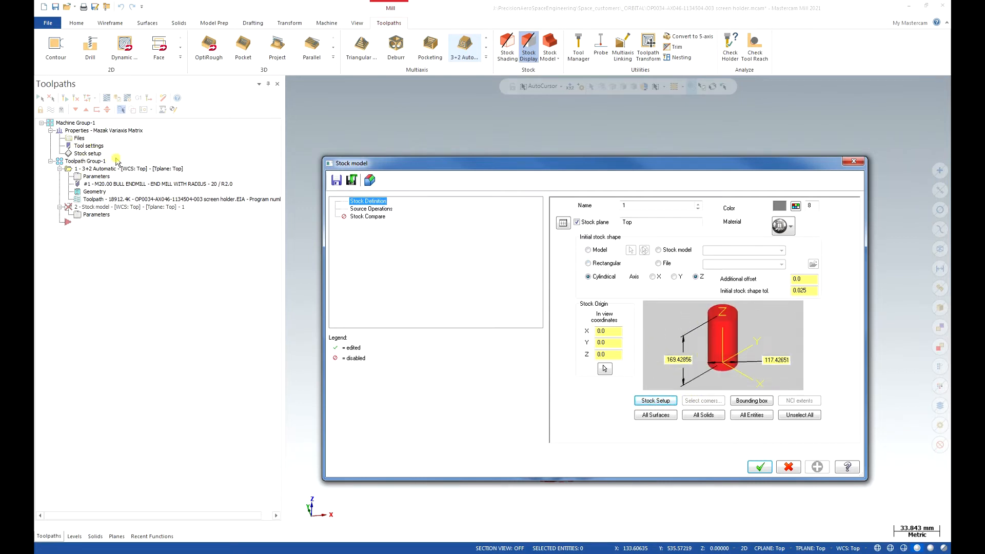
{"action": "left_click", "coordinate": [366, 209]}
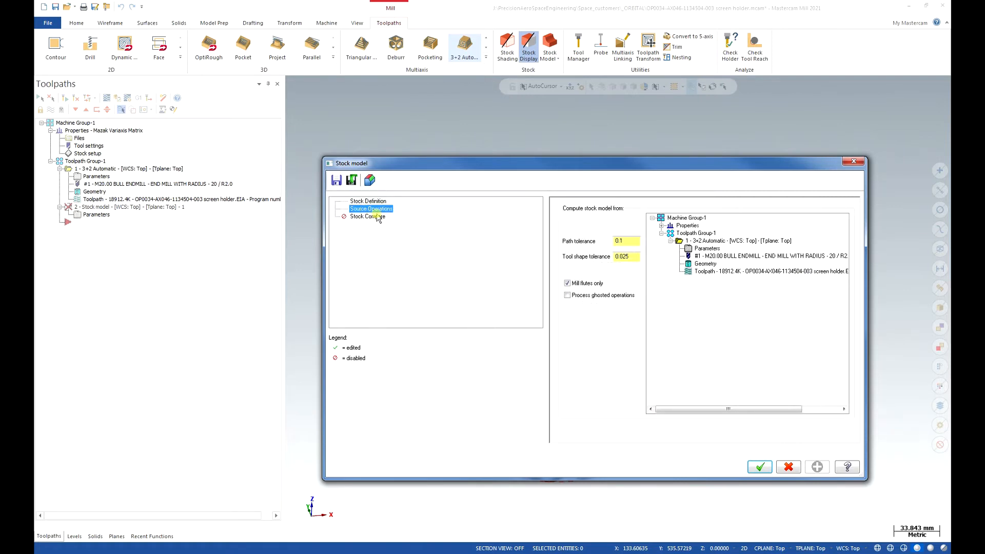
{"action": "left_click", "coordinate": [716, 242]}
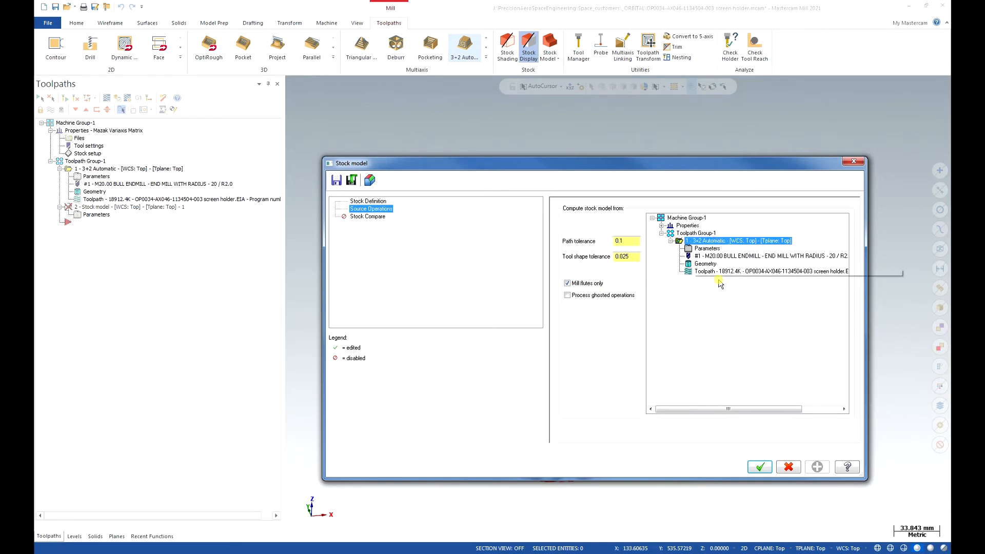
{"action": "left_click", "coordinate": [764, 468]}
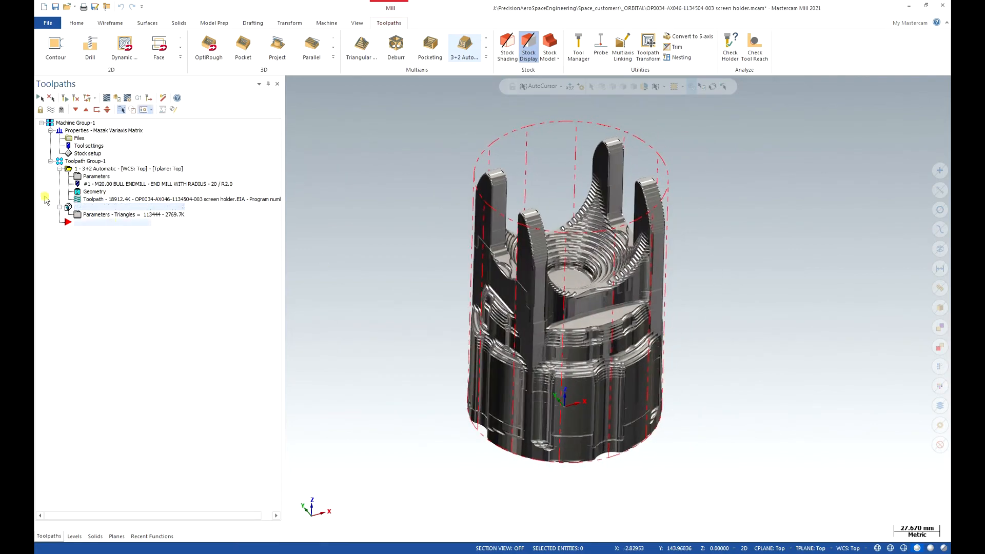
{"action": "left_click", "coordinate": [52, 109]}
{"action": "left_click", "coordinate": [52, 110]}
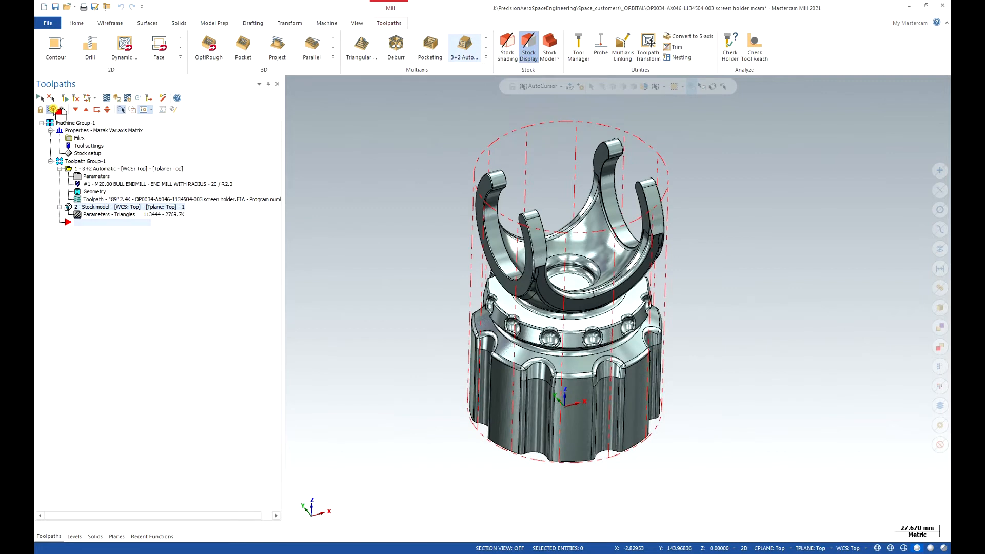
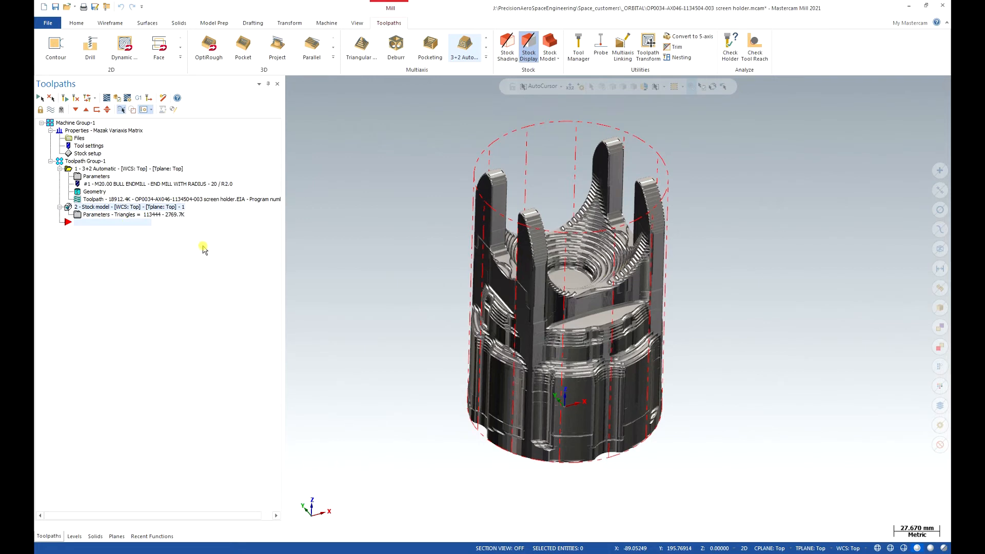
- Check the rough stock model from the Top and Front views, and turn off its display to reveal the holder
{"action": "key", "text": "alt+1"}
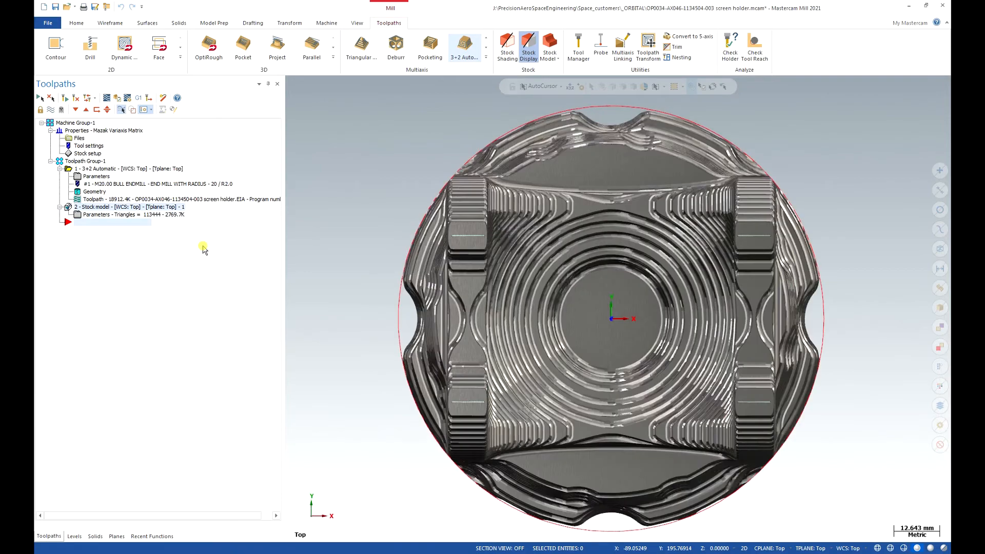
{"action": "key", "text": "alt+2"}
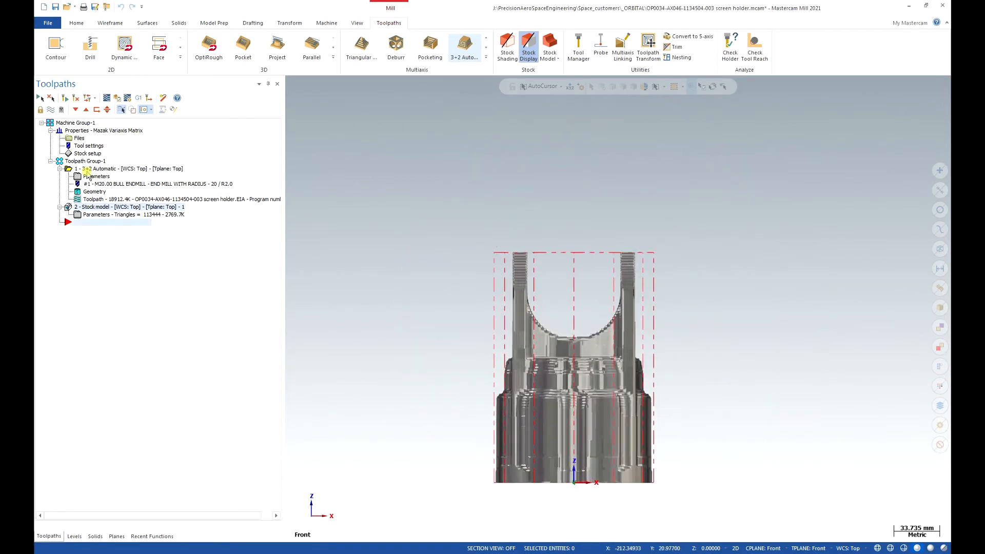
{"action": "left_click", "coordinate": [50, 111]}
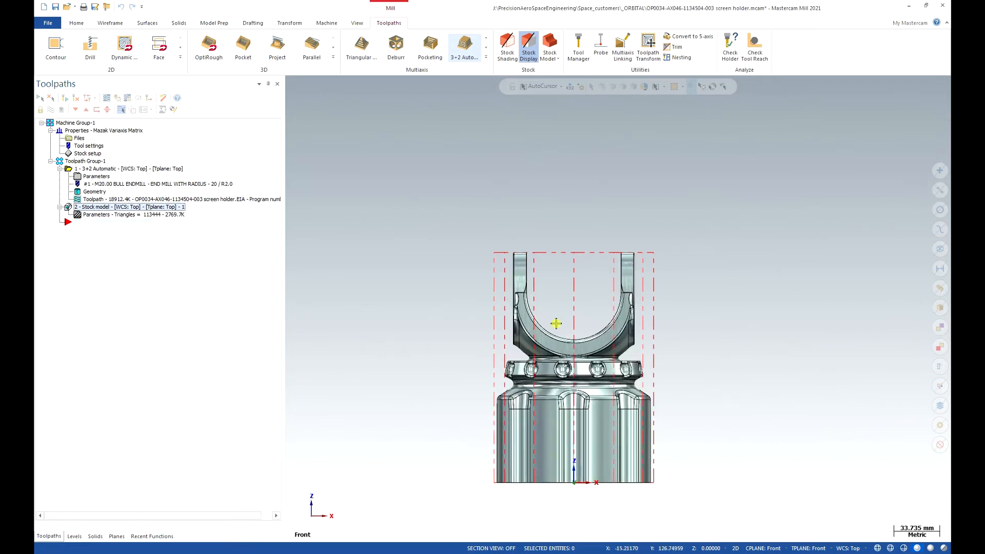
{"action": "scroll", "coordinate": [570, 477], "scroll_direction": "up", "scroll_amount": 3}
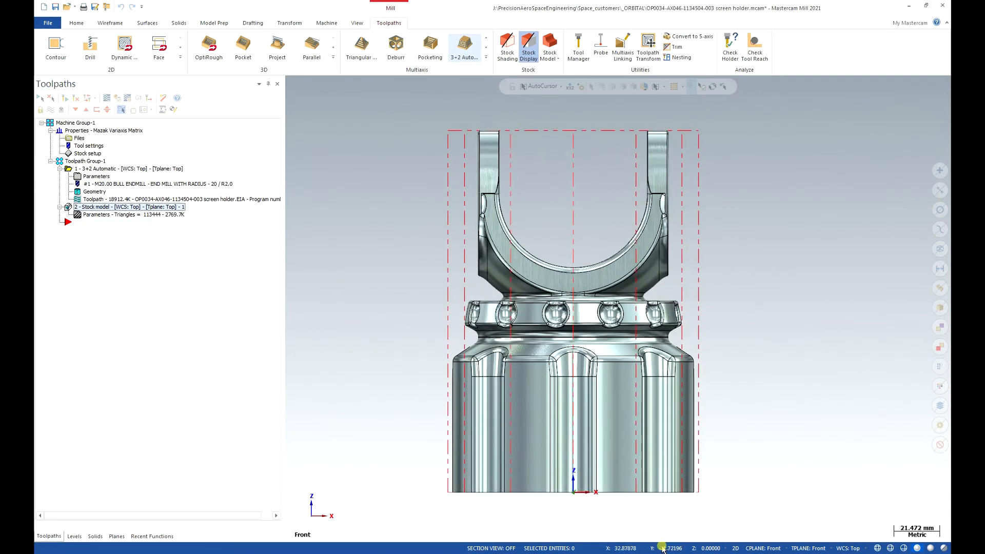
- Create a new active level 2 named CONTAINMENT 3+2
{"action": "left_click", "coordinate": [357, 23]}
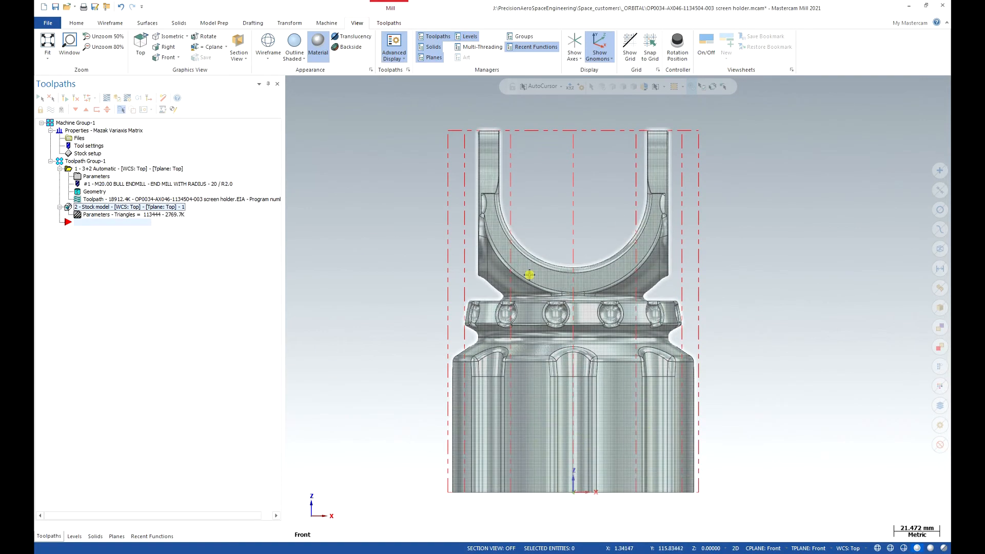
{"action": "left_click", "coordinate": [74, 537]}
{"action": "left_click", "coordinate": [40, 98]}
{"action": "left_click", "coordinate": [100, 129]}
{"action": "left_click", "coordinate": [100, 129]}
{"action": "type", "text": "CONTAINMENT 3+2"}
{"action": "key", "text": "Return"}
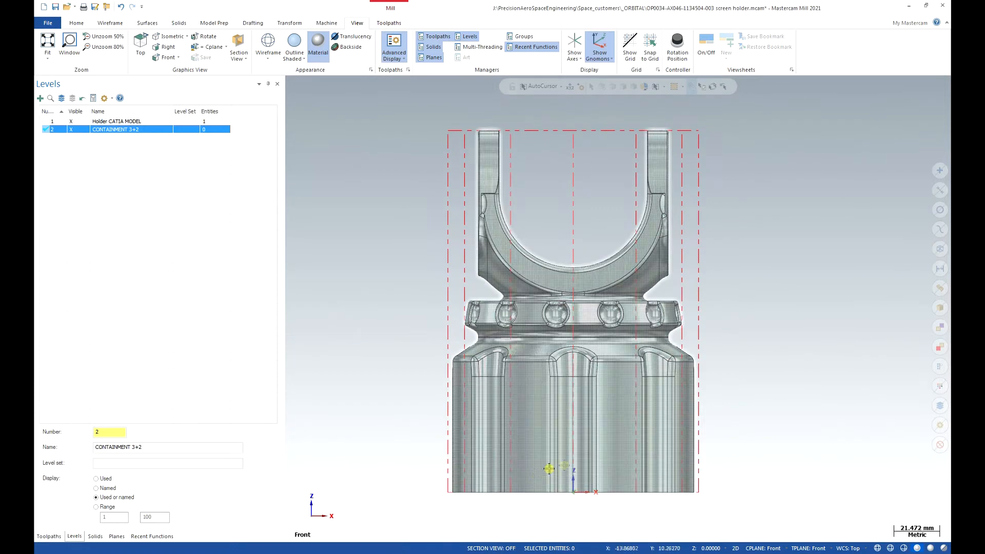
- Inspect the fork arms from several angles and set the graphics view and construction plane to Right
{"action": "key", "text": "alt+3"}
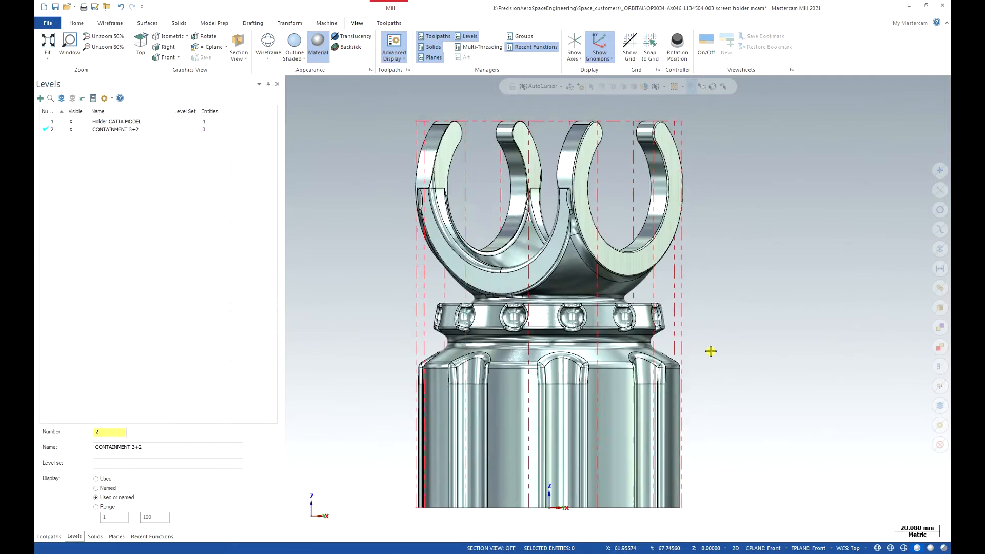
{"action": "middle_click_drag", "start_coordinate": [571, 296], "coordinate": [635, 272]}
{"action": "left_click", "coordinate": [622, 287]}
{"action": "key", "text": "Escape"}
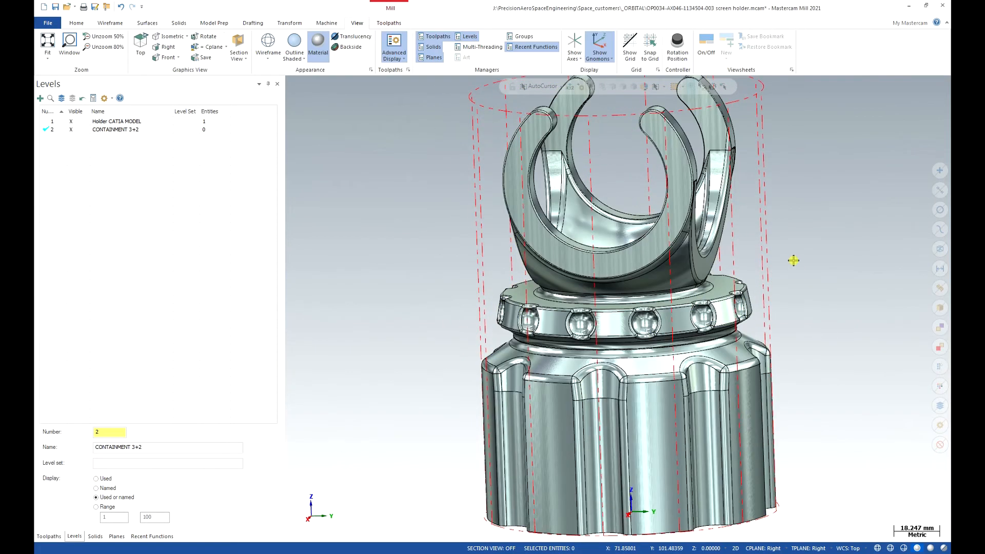
{"action": "middle_click_drag", "start_coordinate": [750, 261], "coordinate": [671, 308]}
{"action": "middle_click_drag", "start_coordinate": [581, 309], "coordinate": [607, 304]}
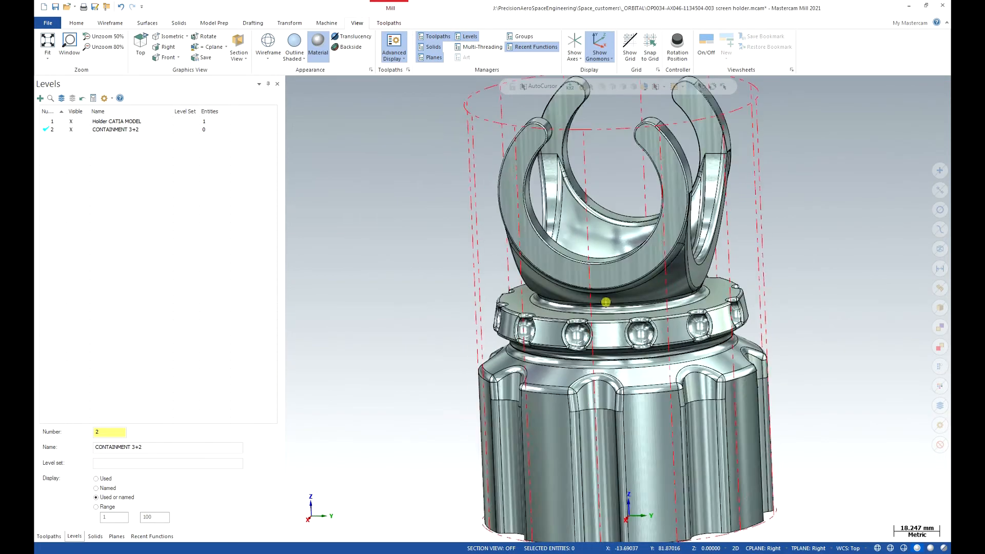
{"action": "key", "text": "alt+5"}
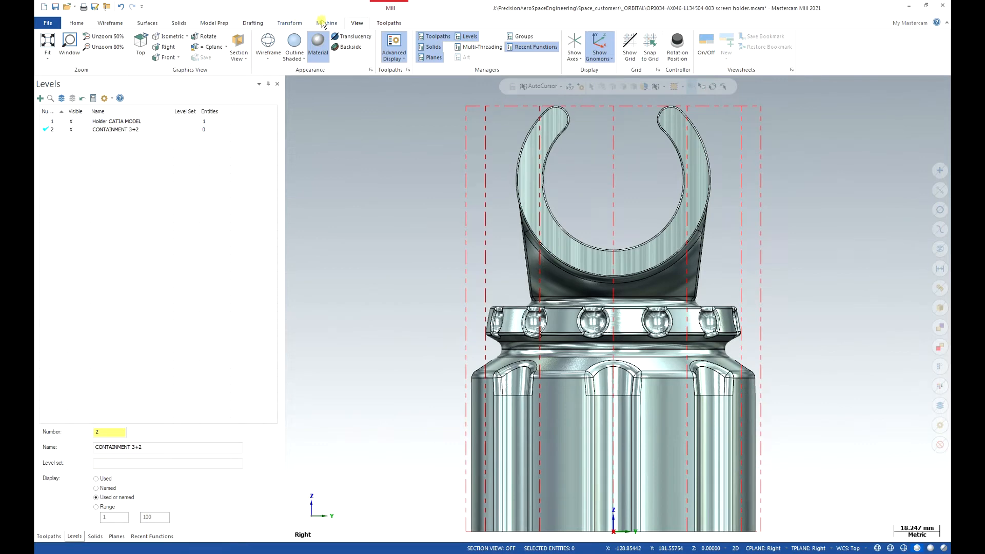
- Draw a circle of about 34.8 mm radius concentric with the fork's inner arc, passing between its inner and outer edges
{"action": "left_click", "coordinate": [113, 23]}
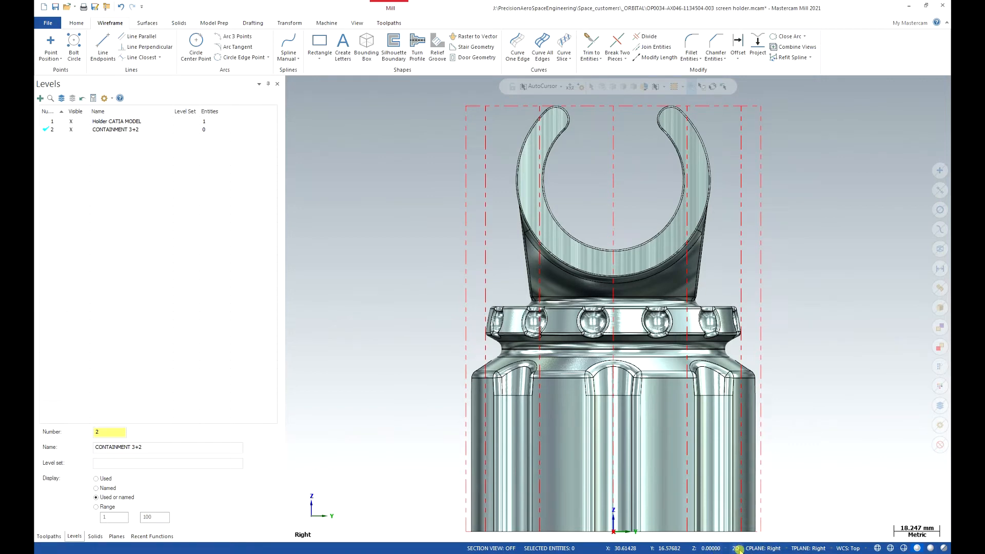
{"action": "left_click", "coordinate": [198, 41]}
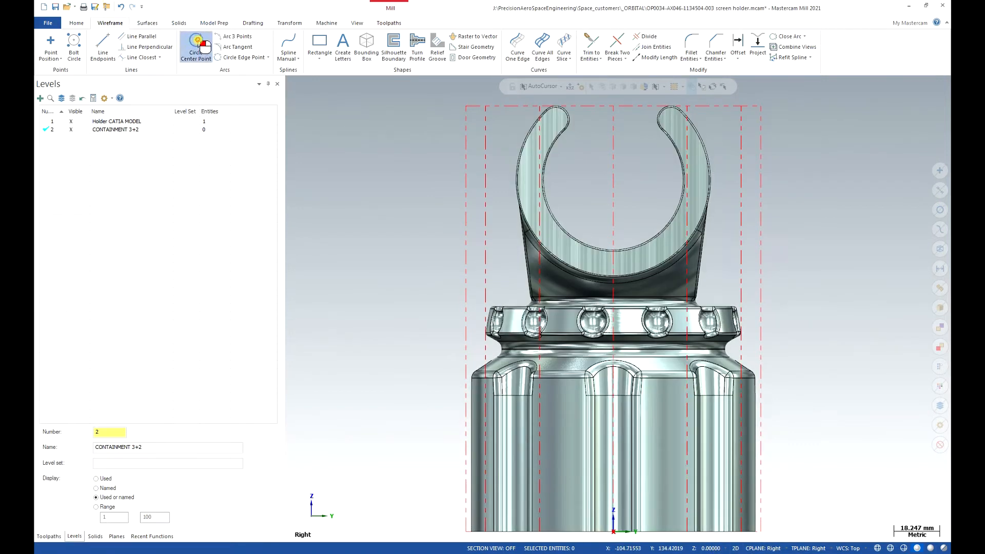
{"action": "left_click", "coordinate": [681, 150]}
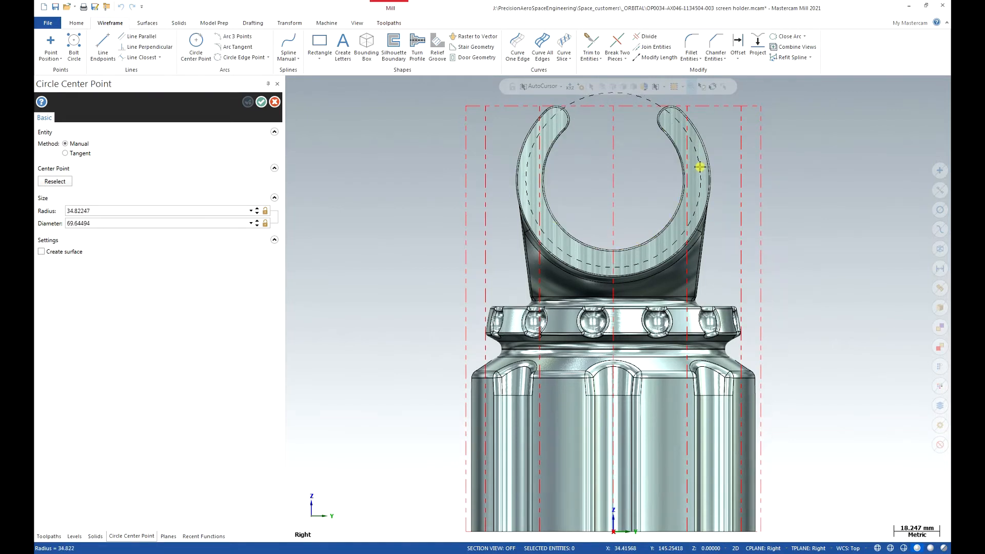
{"action": "left_click", "coordinate": [699, 166]}
- Draw a rectangle about 142 by 92 mm across the holder, its upper edge running through the circle near the center height
{"action": "left_click", "coordinate": [320, 45]}
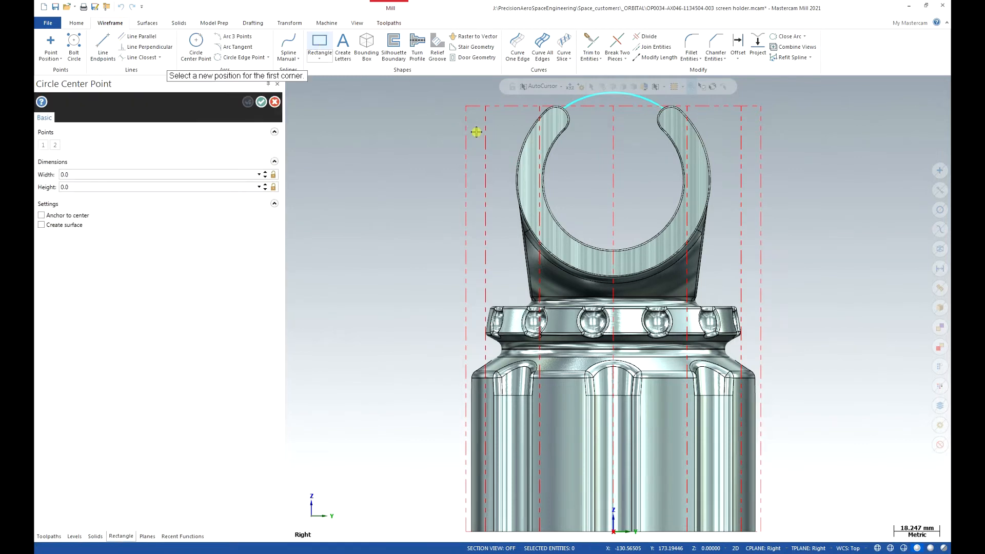
{"action": "left_click", "coordinate": [433, 178]}
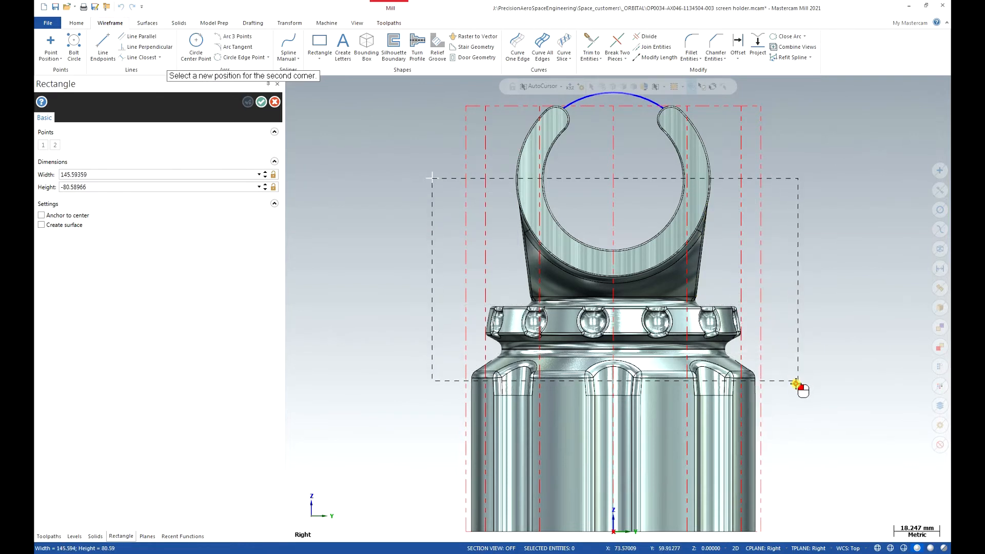
{"action": "left_click", "coordinate": [789, 408]}
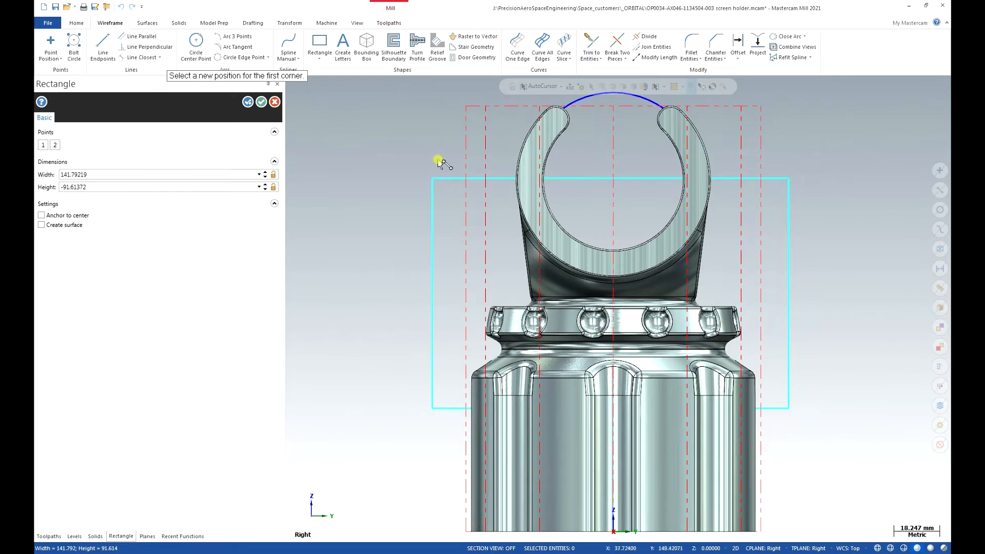
{"action": "key", "text": "Return"}
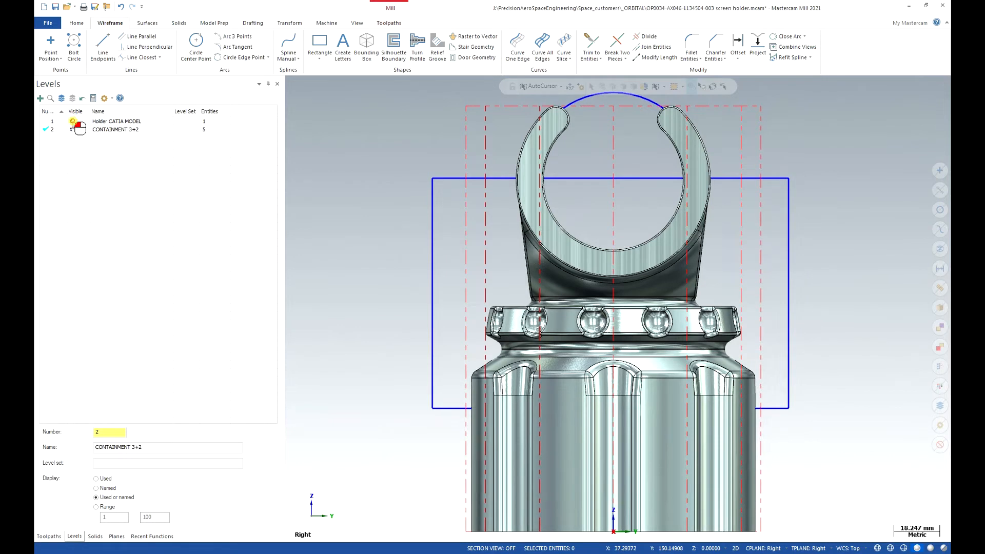
- Hide the Holder CATIA MODEL level and use Divide to trim away the rectangle's upper edge inside the circle
{"action": "left_click", "coordinate": [73, 122]}
{"action": "left_click", "coordinate": [649, 179]}
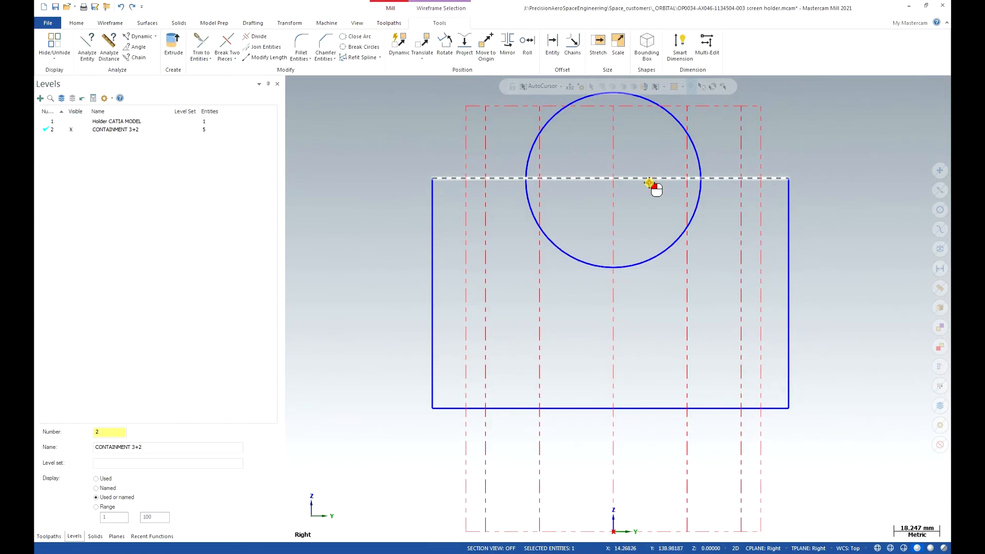
{"action": "key", "text": "Escape"}
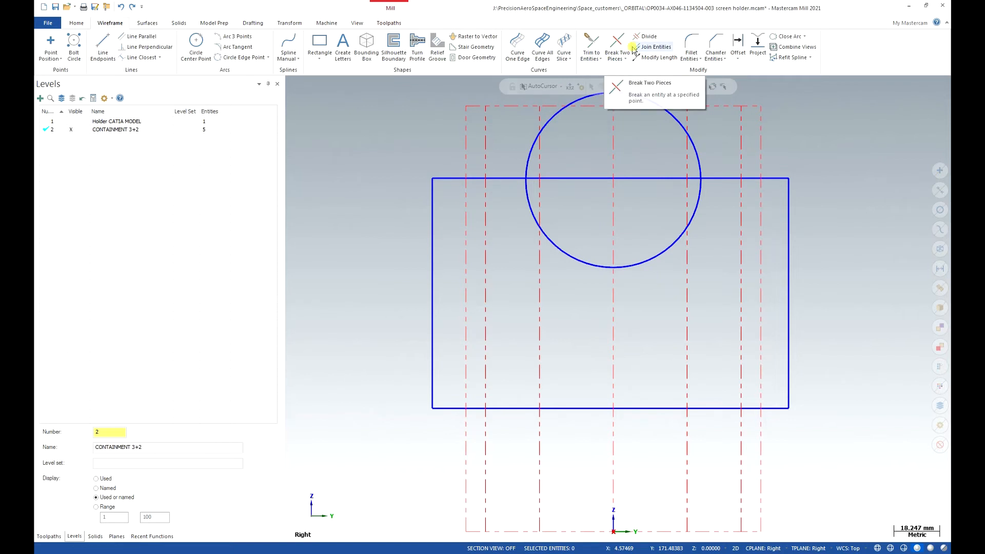
{"action": "left_click", "coordinate": [646, 36]}
{"action": "left_click", "coordinate": [645, 179]}
- Break the circle where it meets the rectangle's upper edge and delete its upper arc, leaving a closed containment outline
{"action": "left_click", "coordinate": [660, 156]}
{"action": "left_click", "coordinate": [65, 154]}
{"action": "mouse_move", "coordinate": [679, 154]}
{"action": "left_mouse_down"}
{"action": "mouse_move", "coordinate": [704, 132]}
{"action": "mouse_move", "coordinate": [510, 132]}
{"action": "mouse_move", "coordinate": [539, 164]}
{"action": "left_mouse_up"}
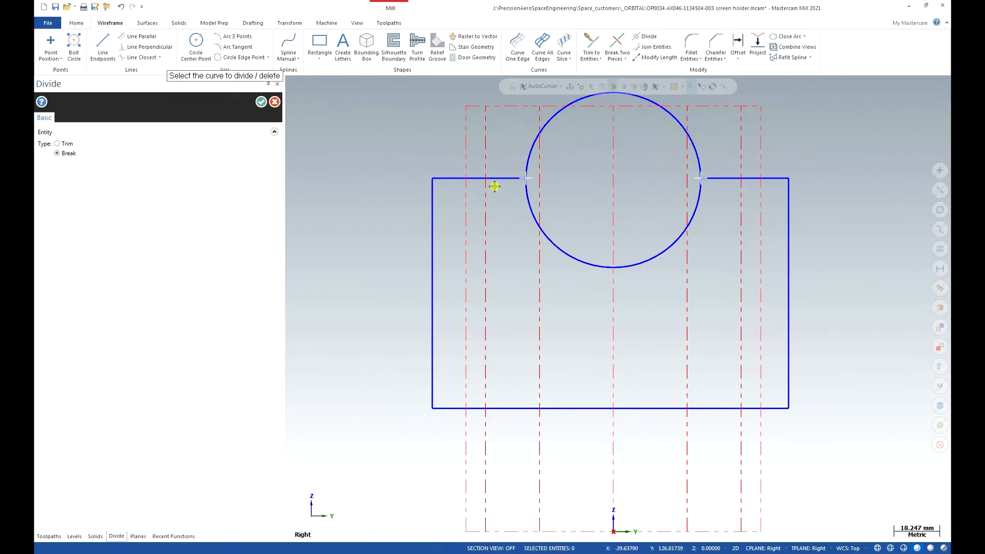
{"action": "key", "text": "Escape"}
{"action": "left_click", "coordinate": [677, 119]}
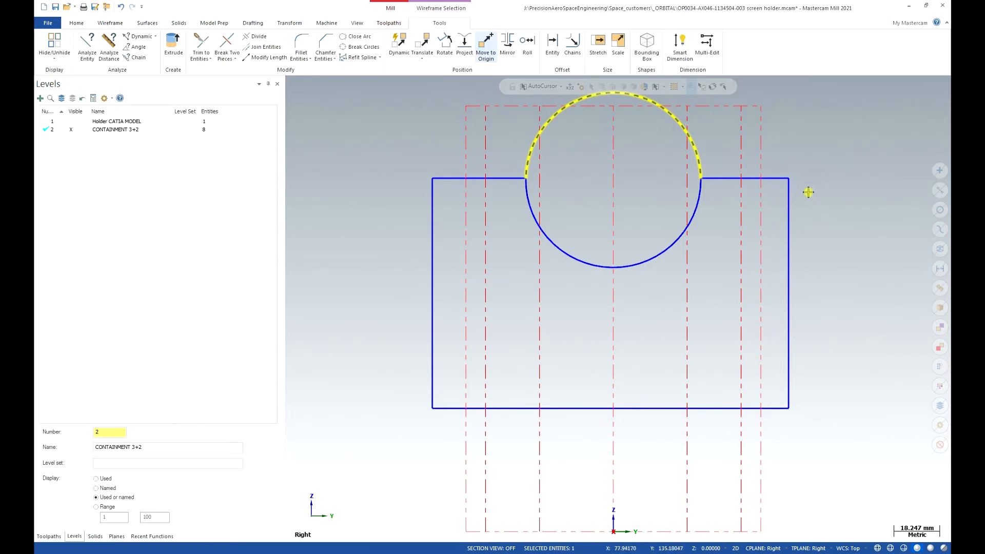
{"action": "key", "text": "Delete"}
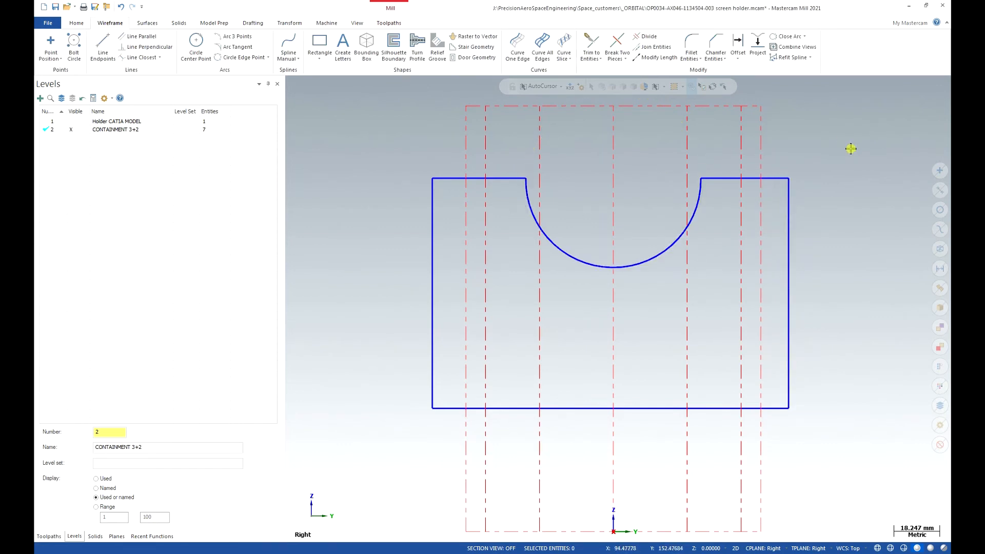
- Redisplay the Holder CATIA MODEL level and start a new 3+2 Automatic Roughing toolpath
{"action": "left_click", "coordinate": [71, 121]}
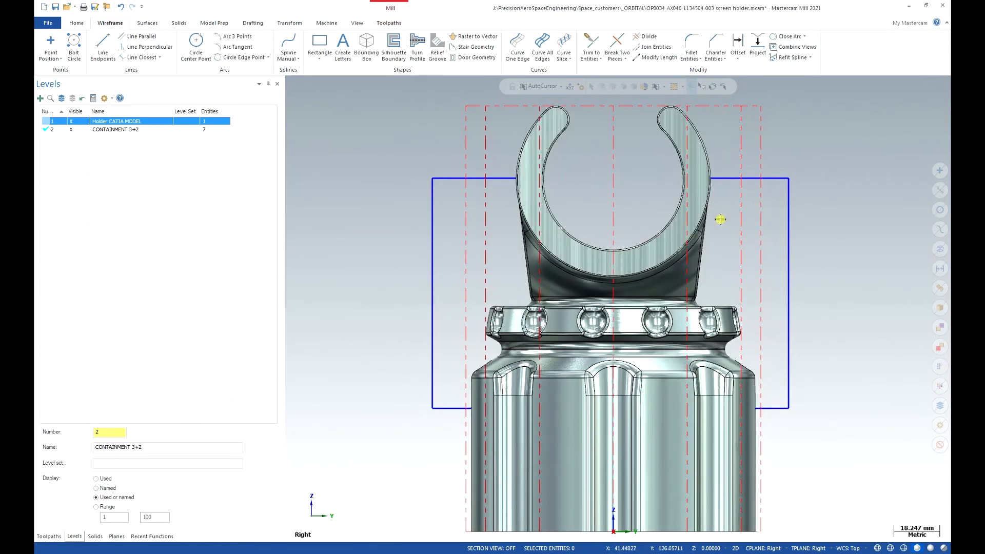
{"action": "left_click", "coordinate": [49, 536]}
{"action": "left_click", "coordinate": [388, 22]}
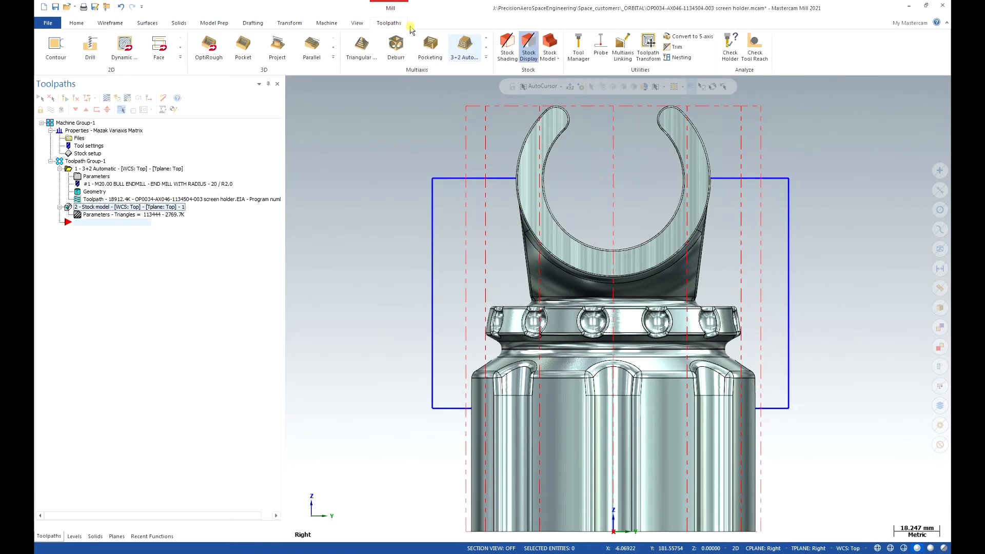
{"action": "left_click", "coordinate": [476, 49]}
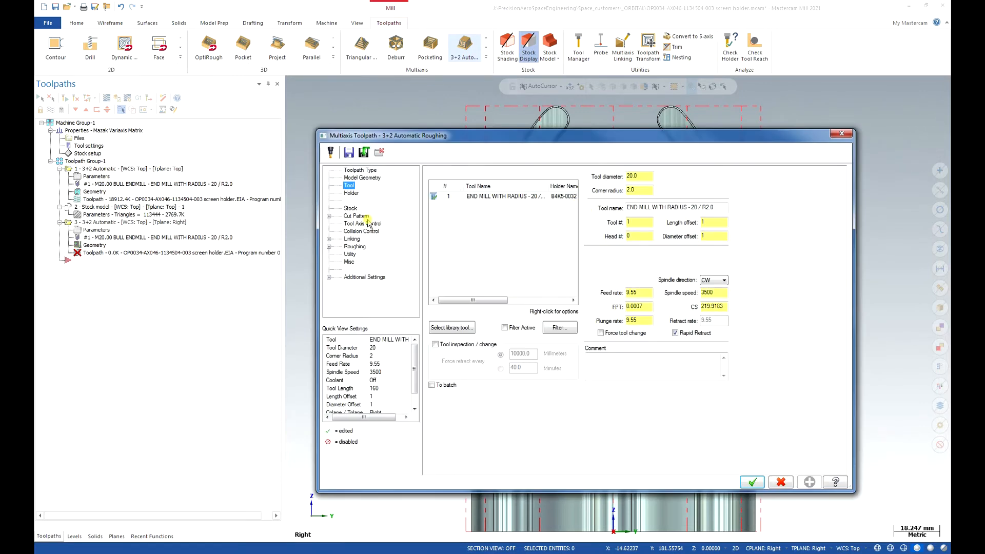
- Filter the tool library to include ball-nose mills and select the BALL-NOSE END MILL - 6 with holder B2C4-0032
{"action": "left_click", "coordinate": [466, 327]}
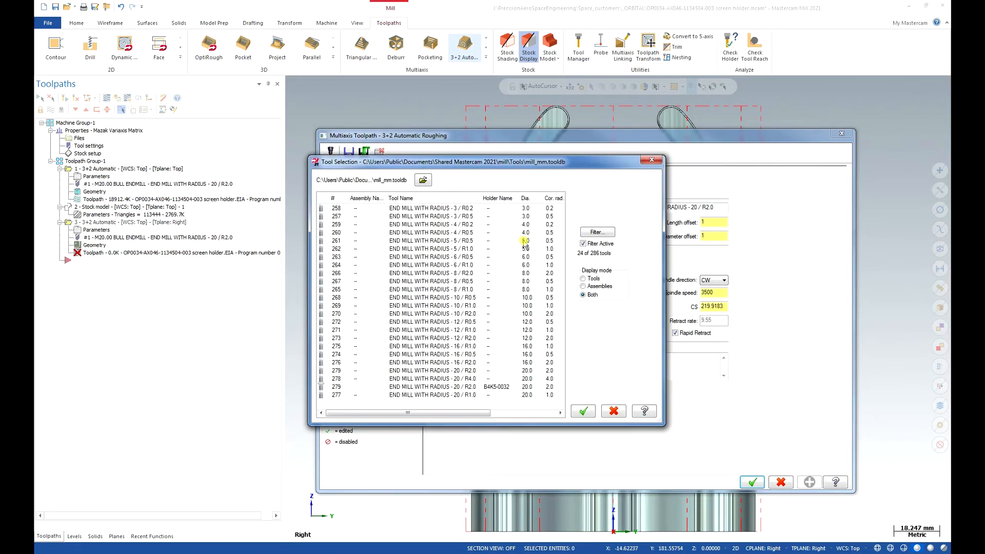
{"action": "left_click", "coordinate": [597, 232]}
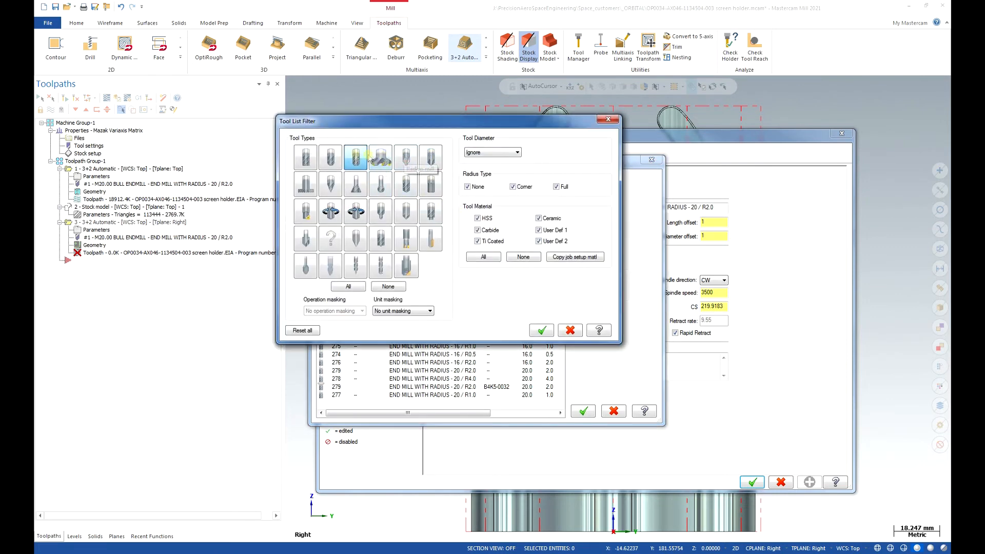
{"action": "left_click", "coordinate": [329, 158]}
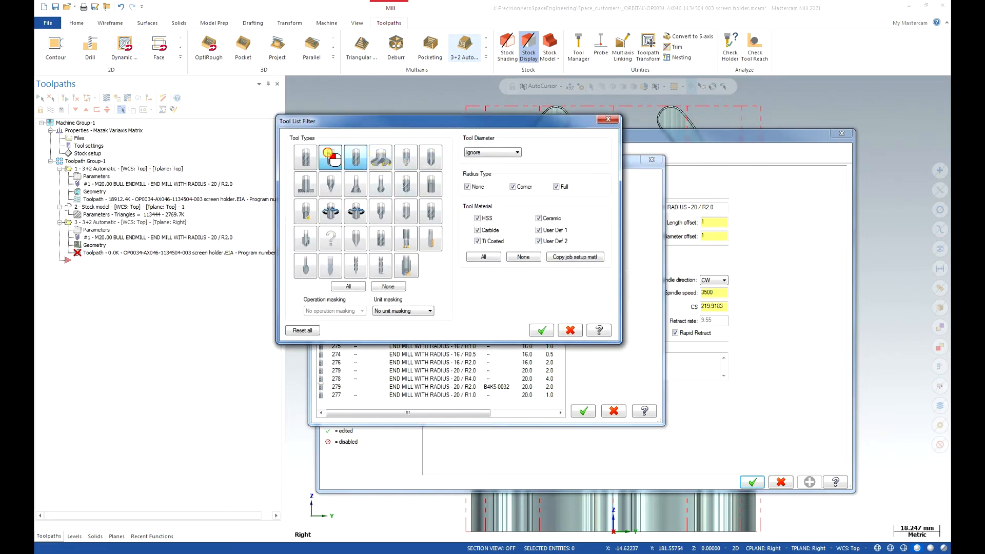
{"action": "left_click", "coordinate": [541, 331]}
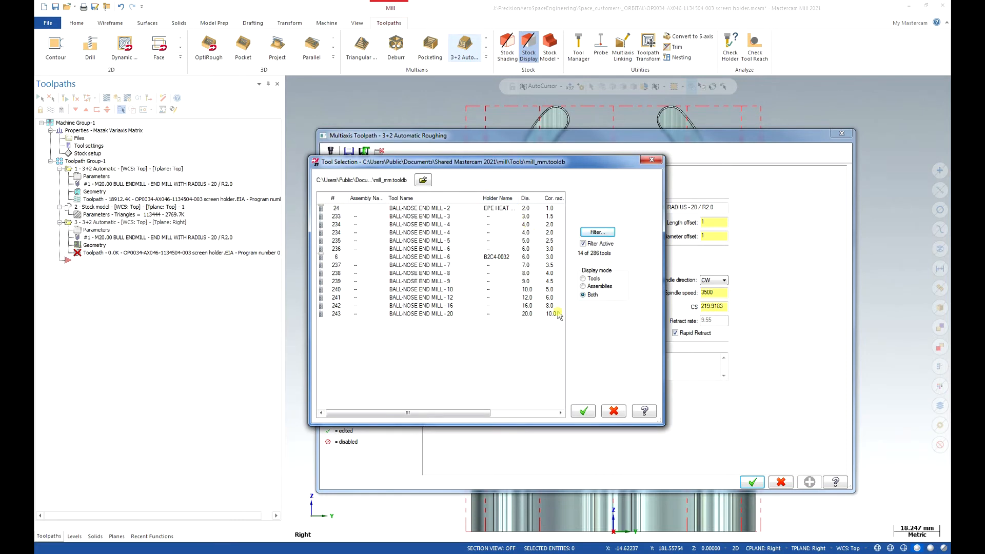
{"action": "left_click", "coordinate": [445, 273]}
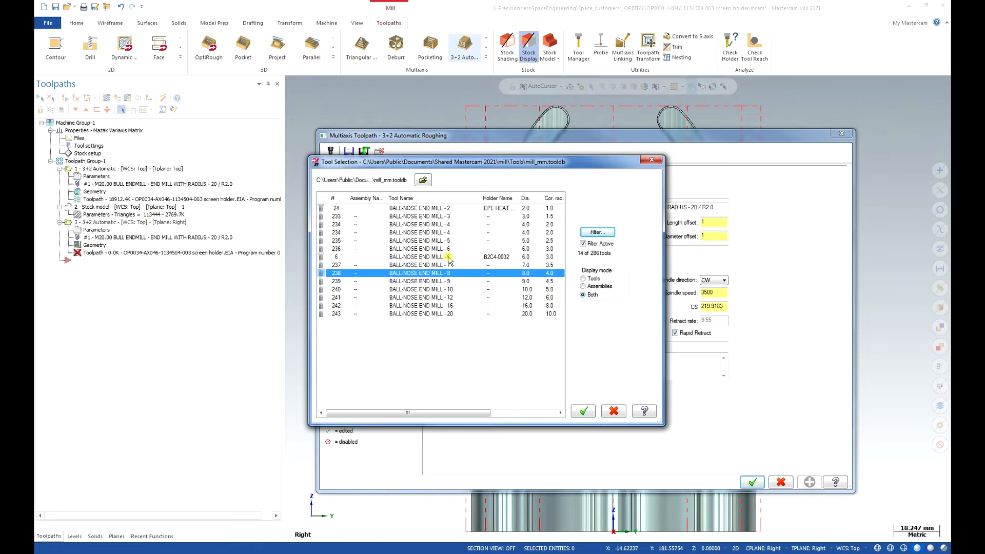
{"action": "left_click", "coordinate": [450, 257]}
{"action": "left_click", "coordinate": [589, 412]}
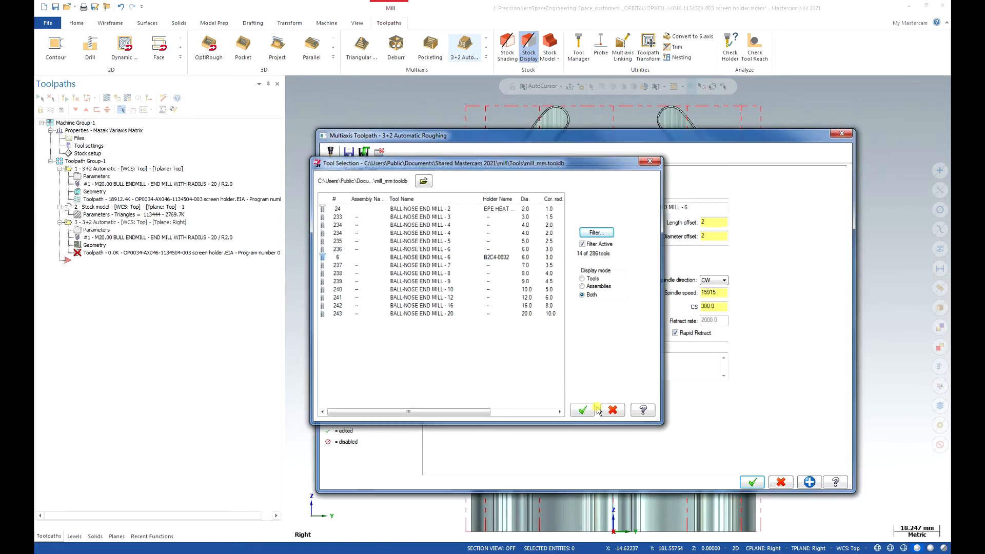
- Set the ball-nose mill's feed rate to 2000, plunge rate to 1500 and spindle speed to 10000
{"action": "double_click", "coordinate": [648, 292]}
{"action": "type", "text": "2000"}
{"action": "double_click", "coordinate": [635, 320]}
{"action": "type", "text": "1500"}
{"action": "double_click", "coordinate": [710, 293]}
{"action": "type", "text": "10000"}
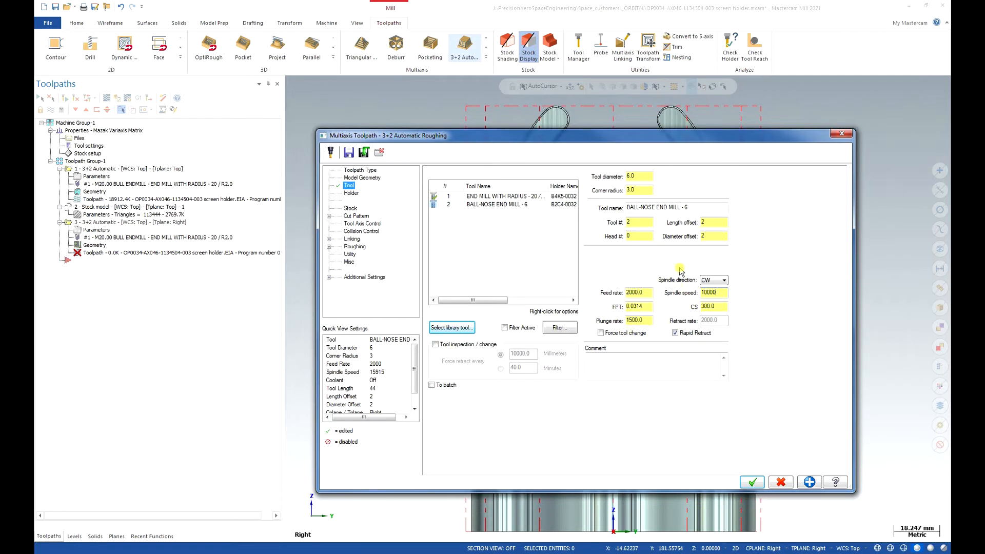
- Try a tool projection of 50 mm for the ball-nose mill in its holder and settle on 46 mm
{"action": "left_click", "coordinate": [352, 195]}
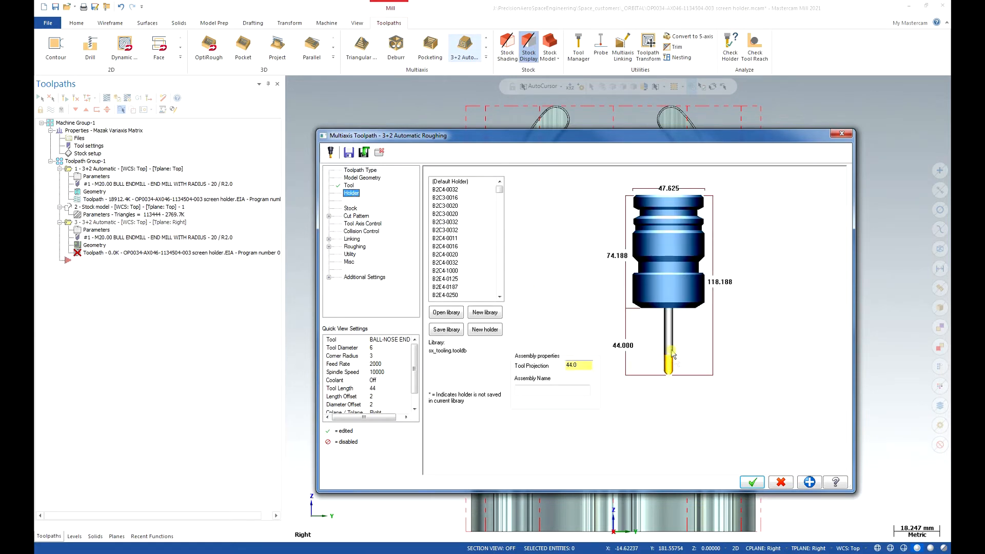
{"action": "double_click", "coordinate": [588, 363]}
{"action": "type", "text": "50"}
{"action": "key", "text": "Return"}
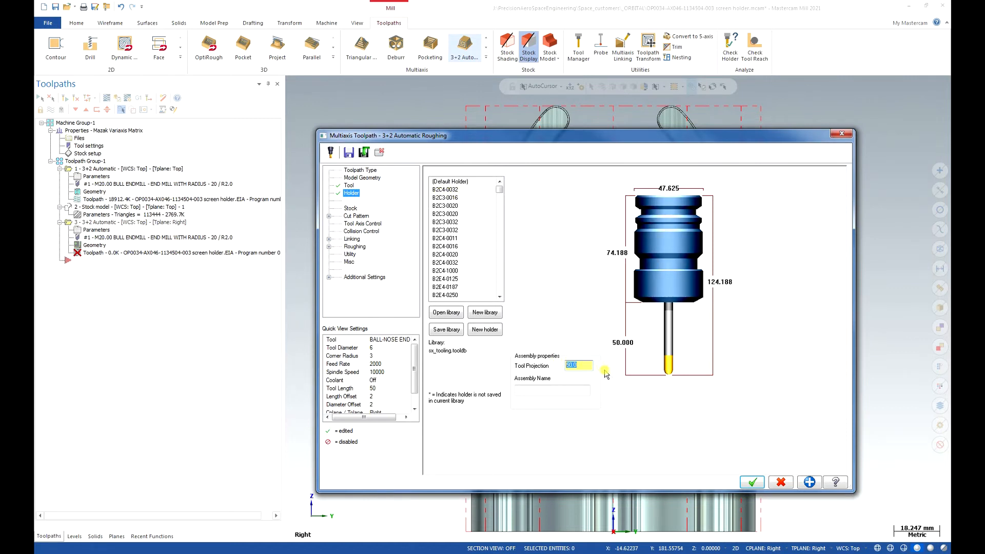
{"action": "key", "text": "Return"}
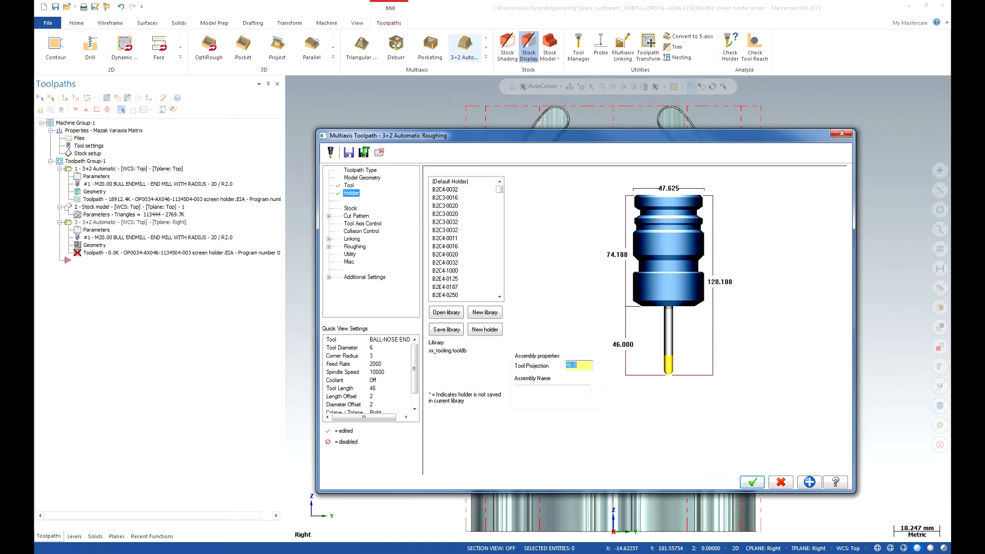
- Set the toolpath's stock source to Stock Model 1 instead of the job setup
{"action": "left_click", "coordinate": [352, 208]}
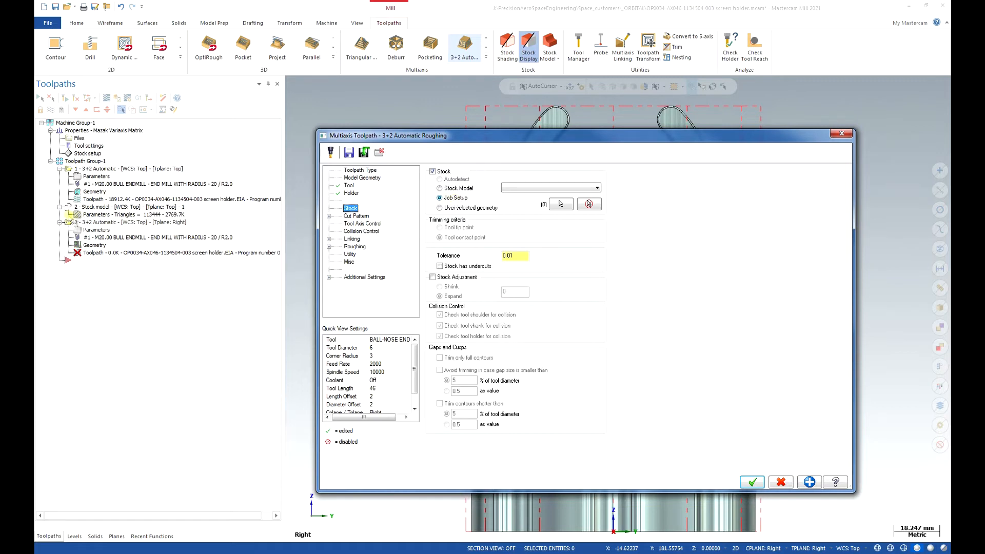
{"action": "left_click", "coordinate": [440, 188]}
{"action": "left_click", "coordinate": [575, 190]}
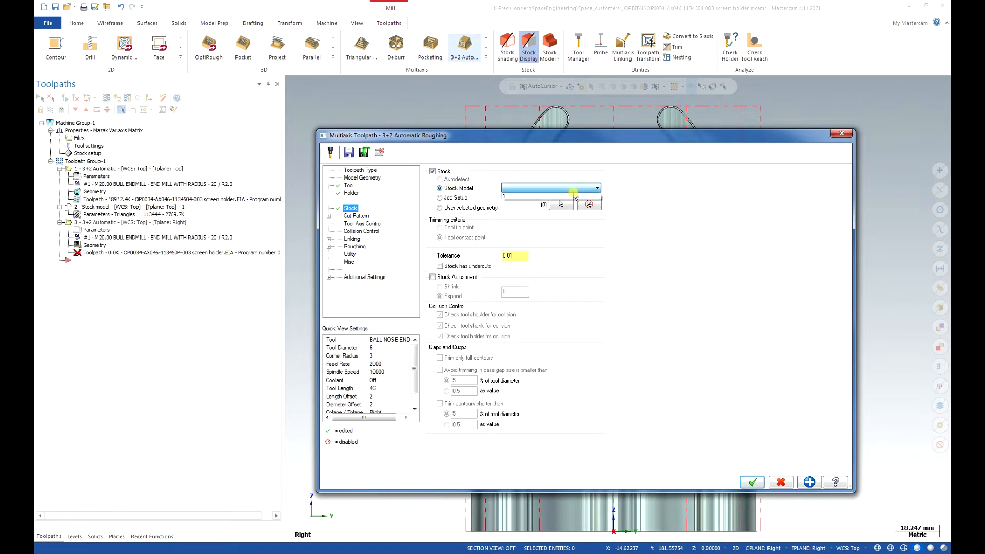
{"action": "left_click", "coordinate": [540, 197]}
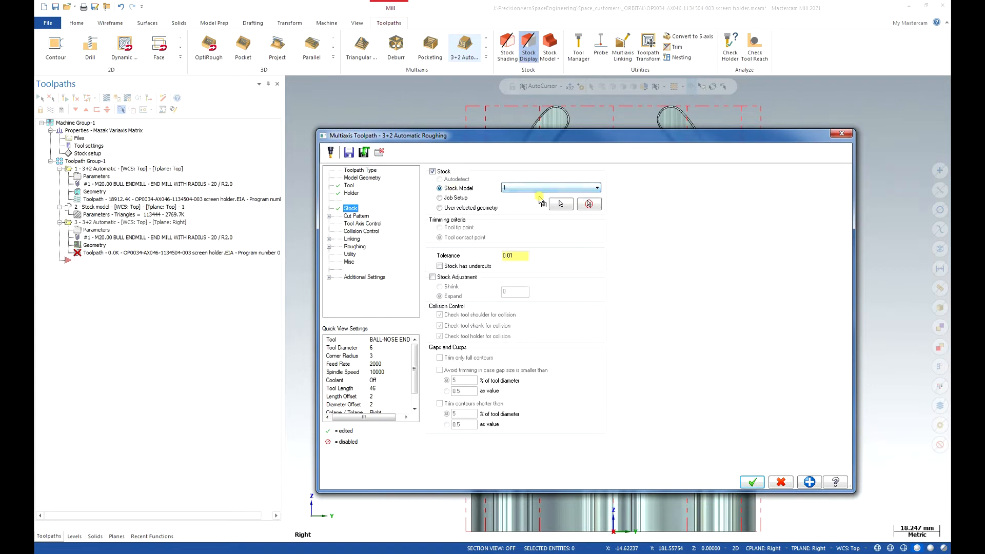
- Select the entire green holder solid as the toolpath's machining geometry
{"action": "left_click", "coordinate": [356, 216]}
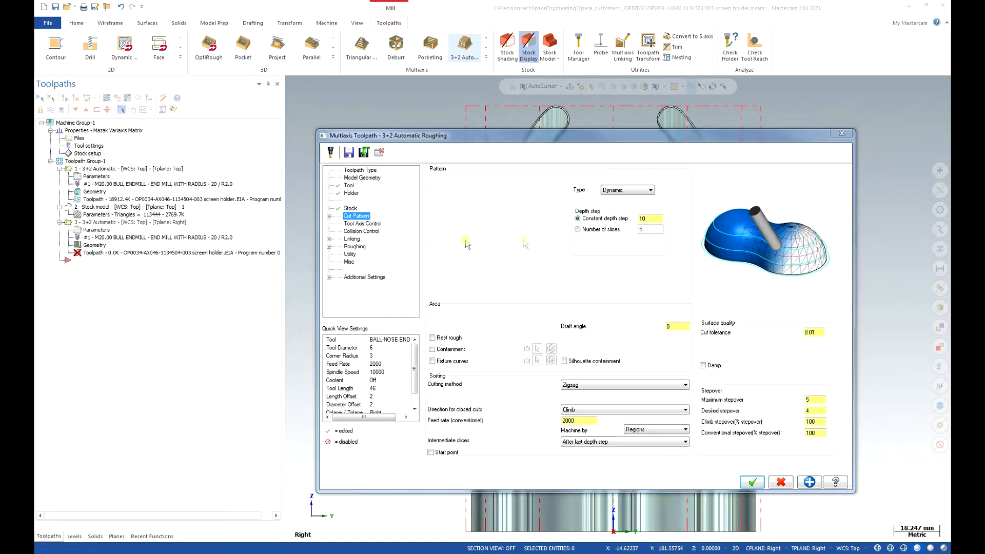
{"action": "left_click", "coordinate": [360, 177]}
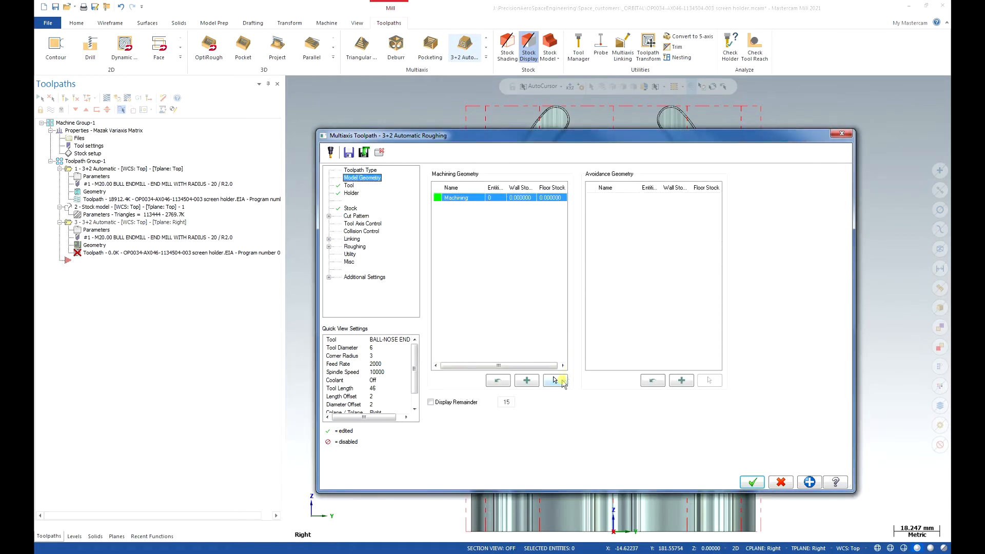
{"action": "left_click", "coordinate": [555, 380]}
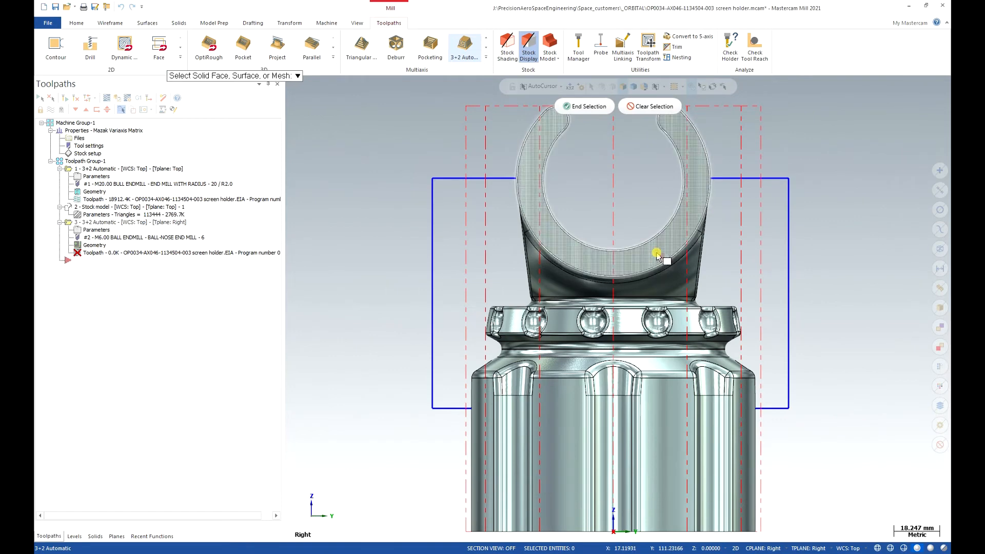
{"action": "left_click", "coordinate": [658, 255]}
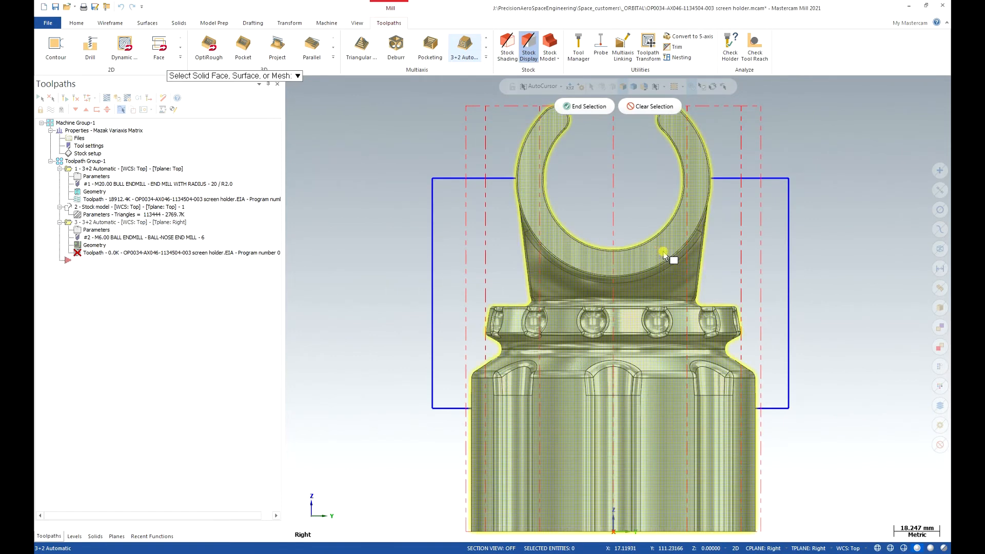
{"action": "left_click", "coordinate": [587, 106]}
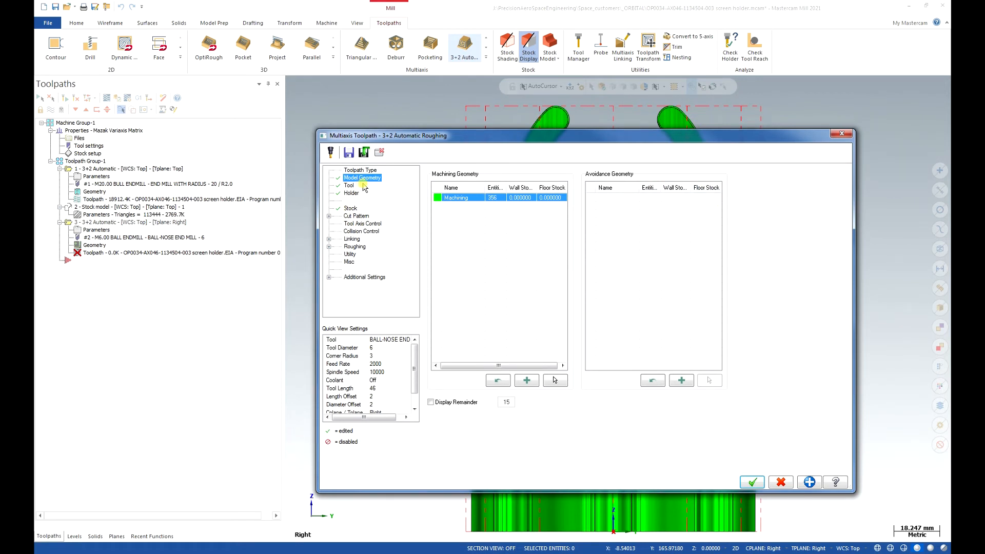
- Set both the wall stock and floor stock of the machining geometry to 0.2 mm
{"action": "left_click", "coordinate": [517, 198]}
{"action": "key", "text": "BackSpace"}
{"action": "key", "text": "Tab"}
{"action": "type", "text": ".2"}
{"action": "left_click", "coordinate": [471, 251]}
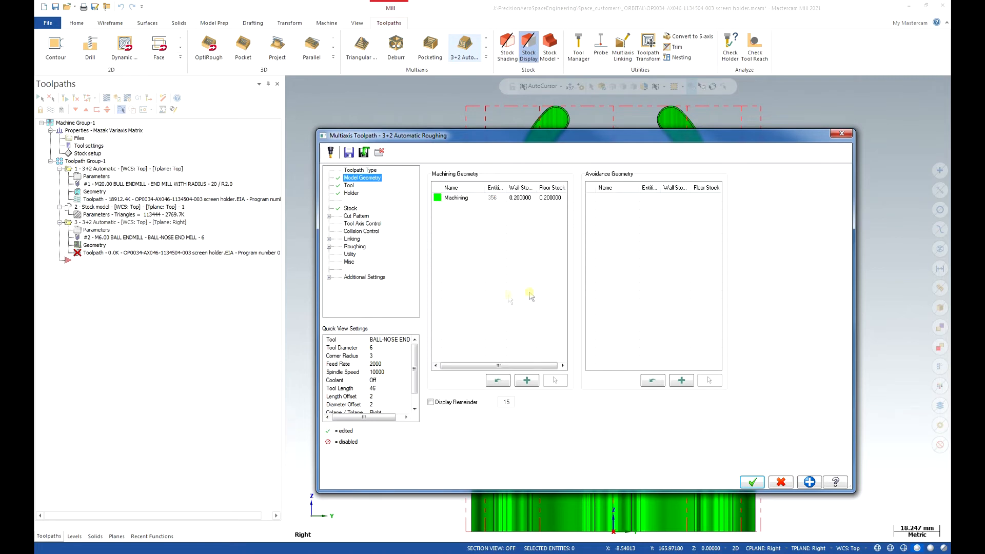
- Set the cut pattern's constant depth step to 5 and the maximum stepover to 3
{"action": "left_click", "coordinate": [365, 216]}
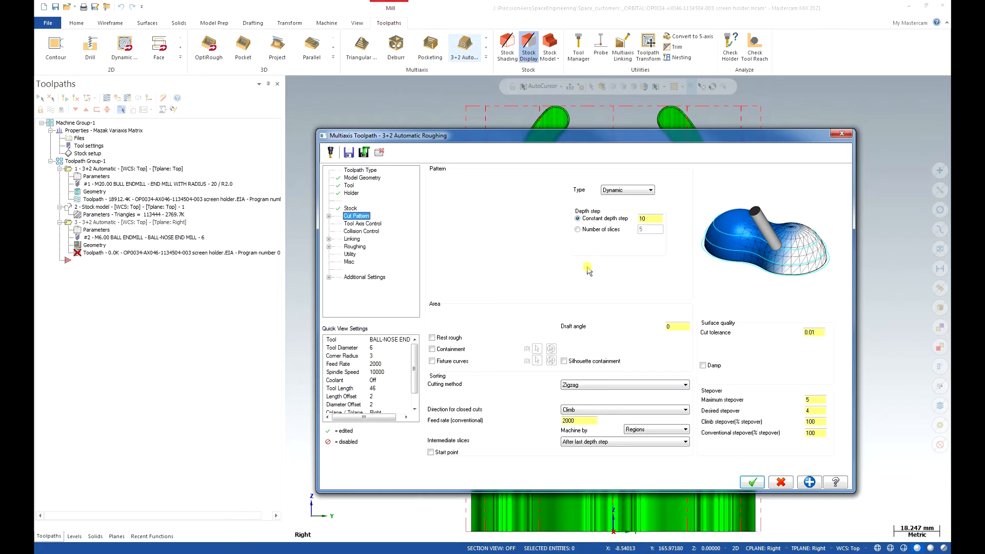
{"action": "left_click_drag", "start_coordinate": [652, 219], "coordinate": [634, 221]}
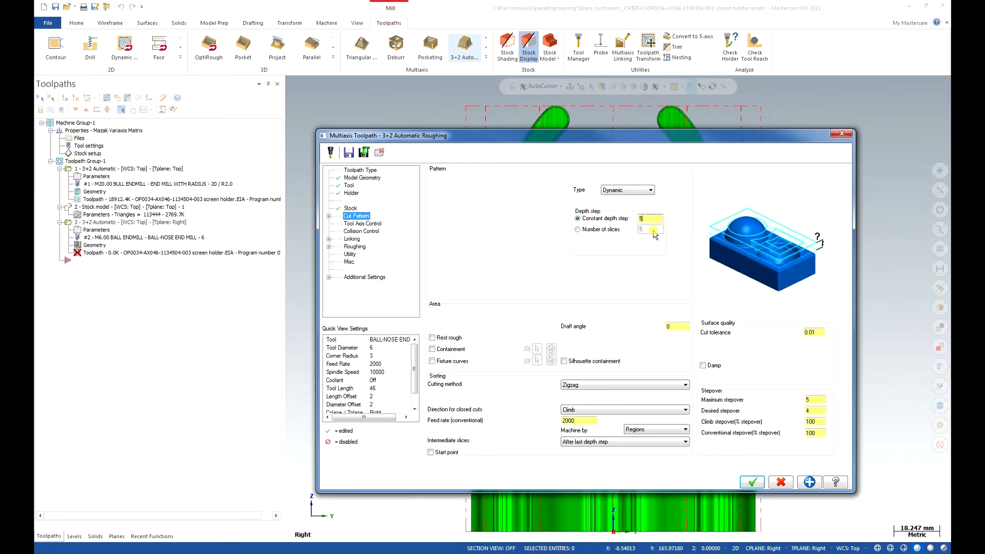
{"action": "left_click", "coordinate": [821, 400]}
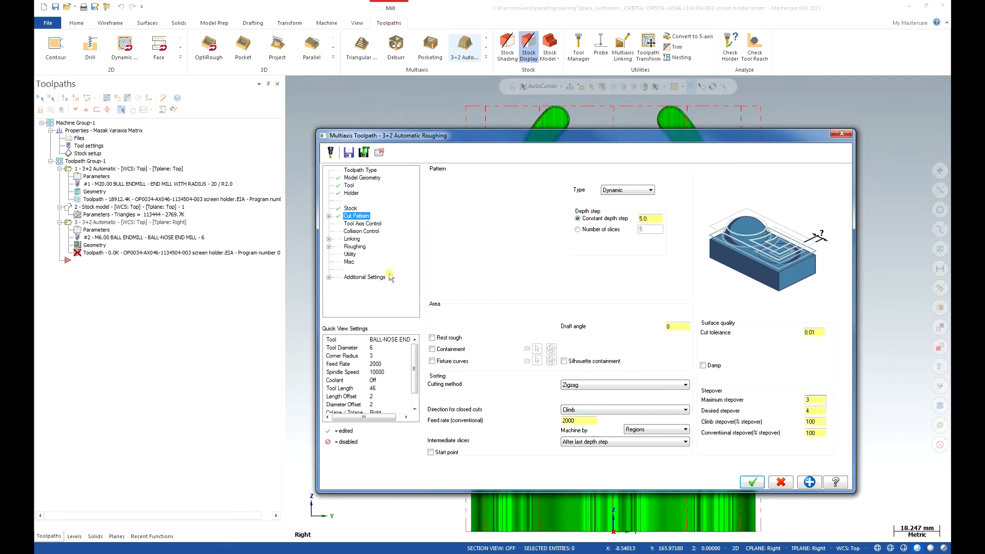
- Enable containment and chain the closed blue wireframe boundary around the holder's upper part
{"action": "left_click", "coordinate": [432, 349]}
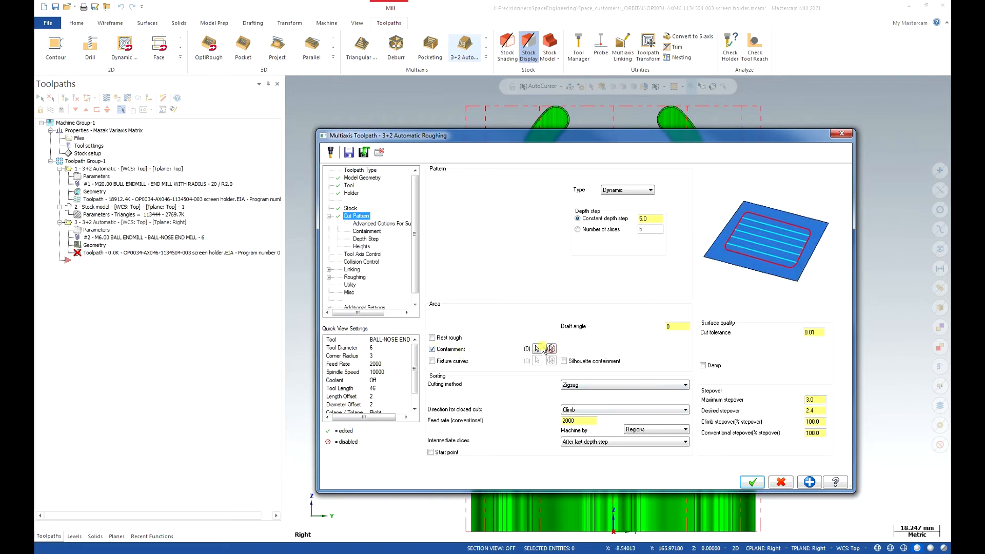
{"action": "left_click", "coordinate": [537, 349]}
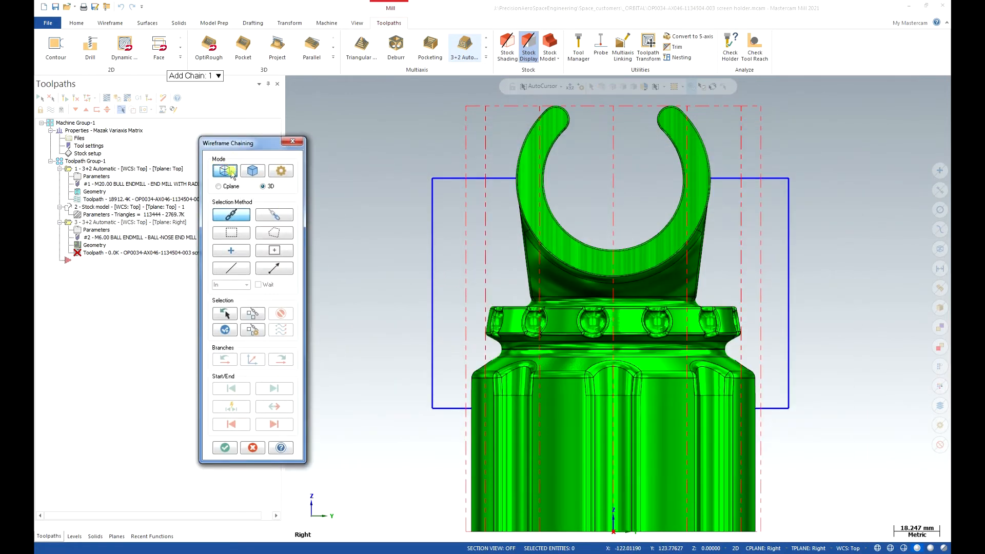
{"action": "left_click", "coordinate": [449, 180]}
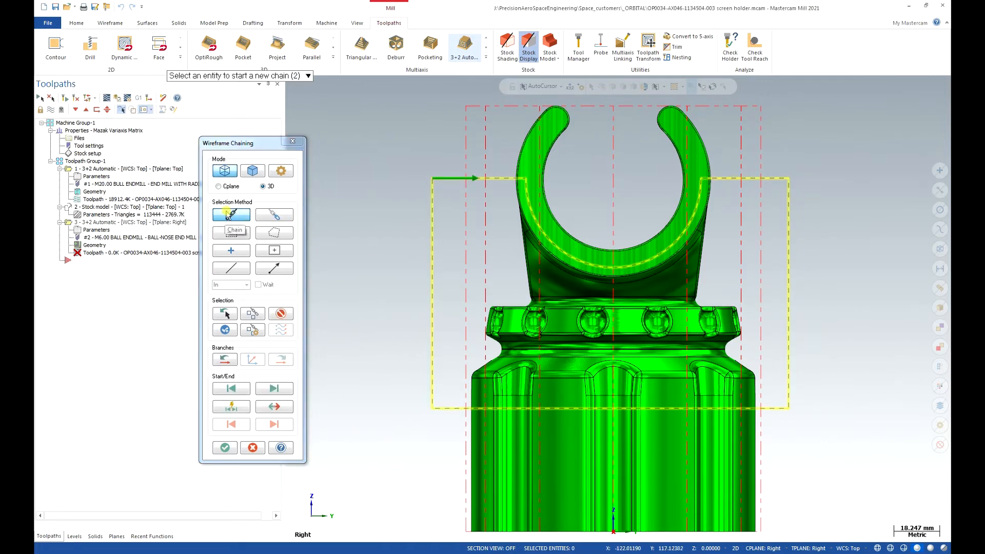
{"action": "left_click", "coordinate": [227, 447]}
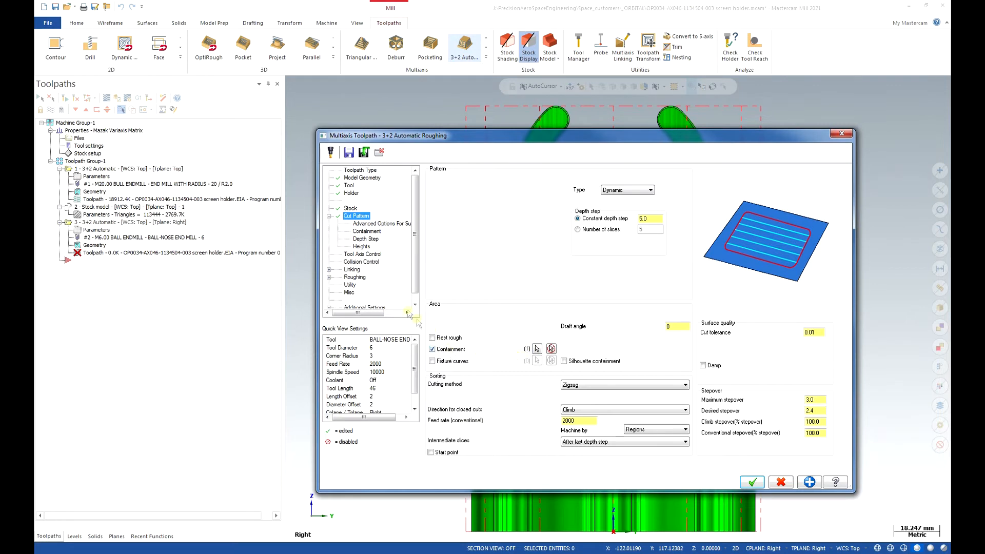
- Try the Inside and Outside offsets for the containment boundary and return the offset to Center
{"action": "left_click", "coordinate": [362, 232]}
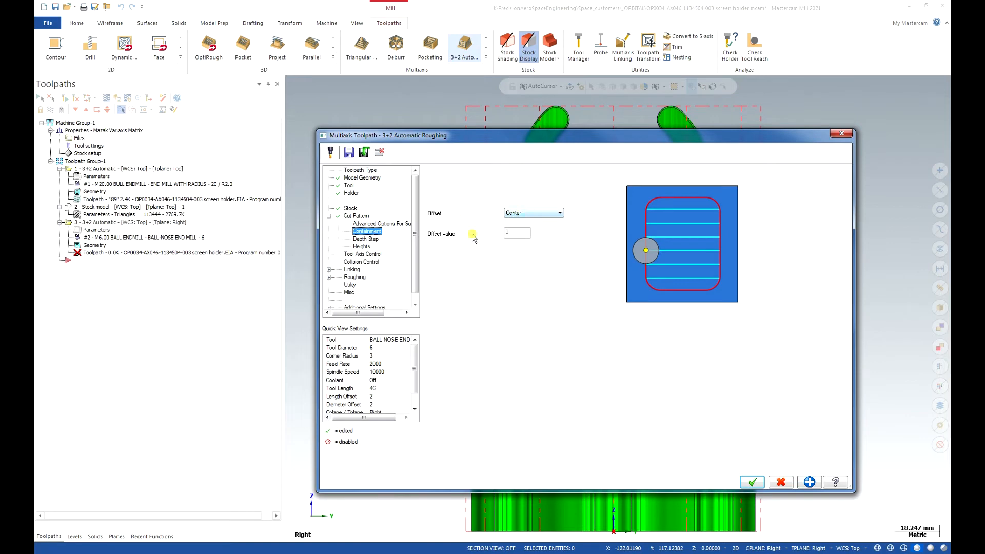
{"action": "left_click", "coordinate": [561, 212]}
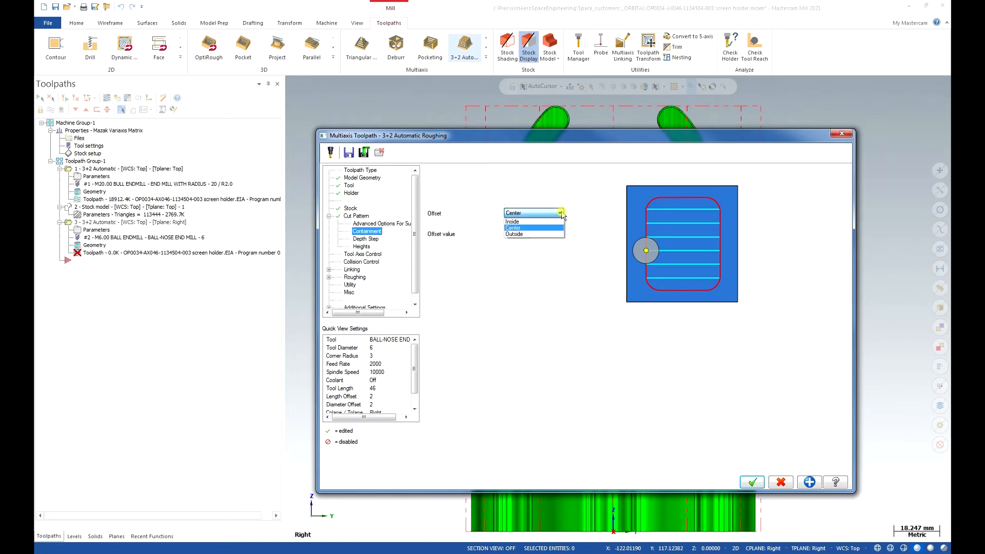
{"action": "left_click", "coordinate": [535, 222]}
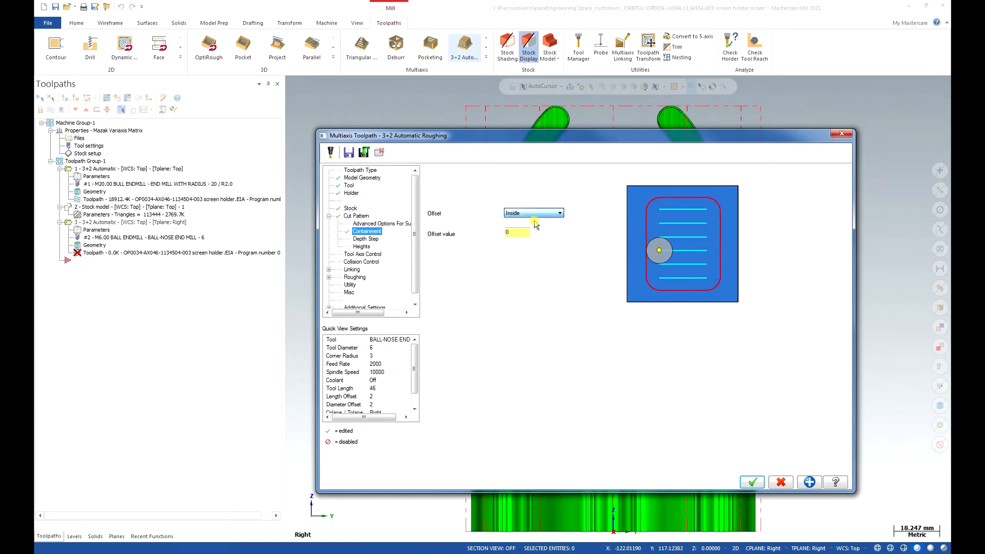
{"action": "left_click", "coordinate": [534, 213]}
{"action": "left_click", "coordinate": [539, 228]}
{"action": "left_click", "coordinate": [540, 215]}
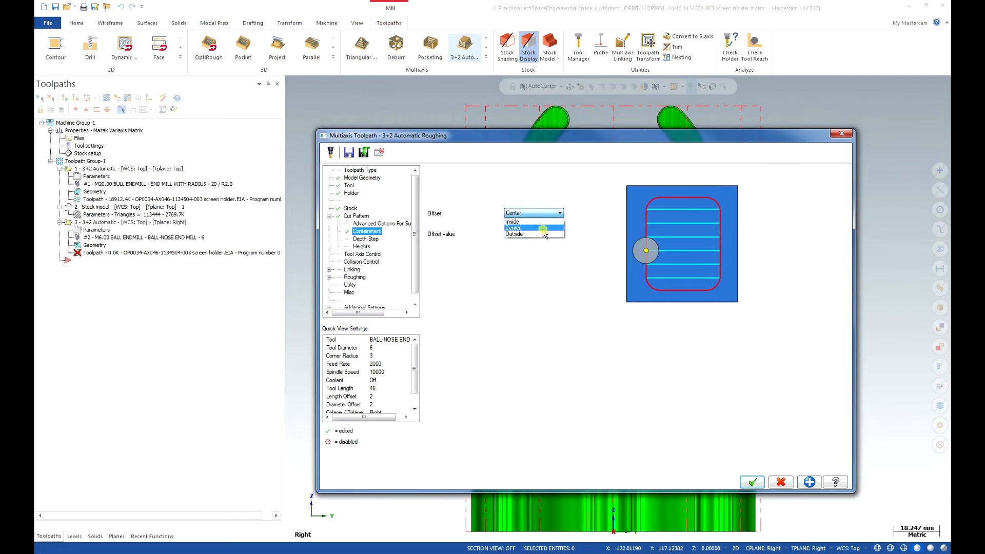
{"action": "left_click", "coordinate": [543, 234]}
{"action": "left_click", "coordinate": [520, 233]}
{"action": "left_click", "coordinate": [560, 213]}
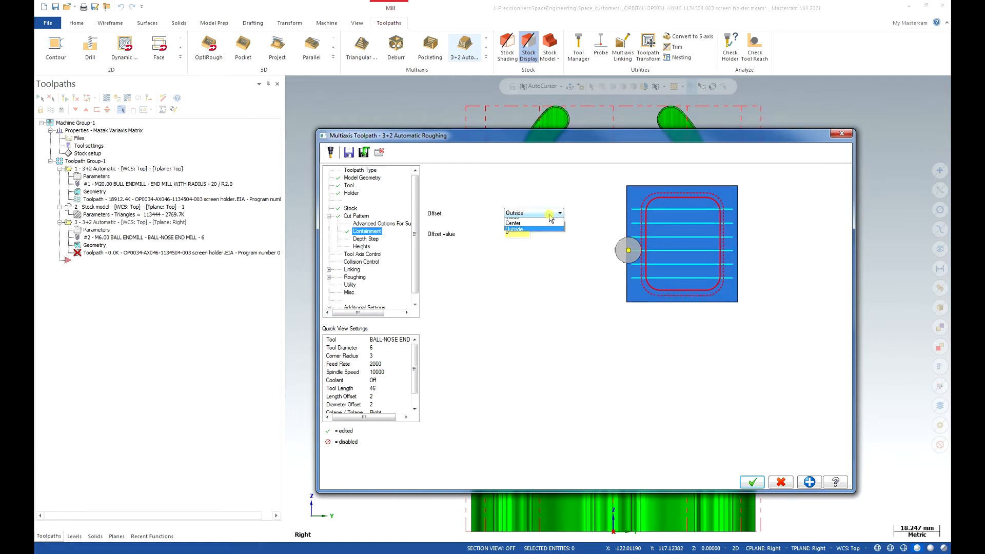
{"action": "left_click", "coordinate": [539, 228]}
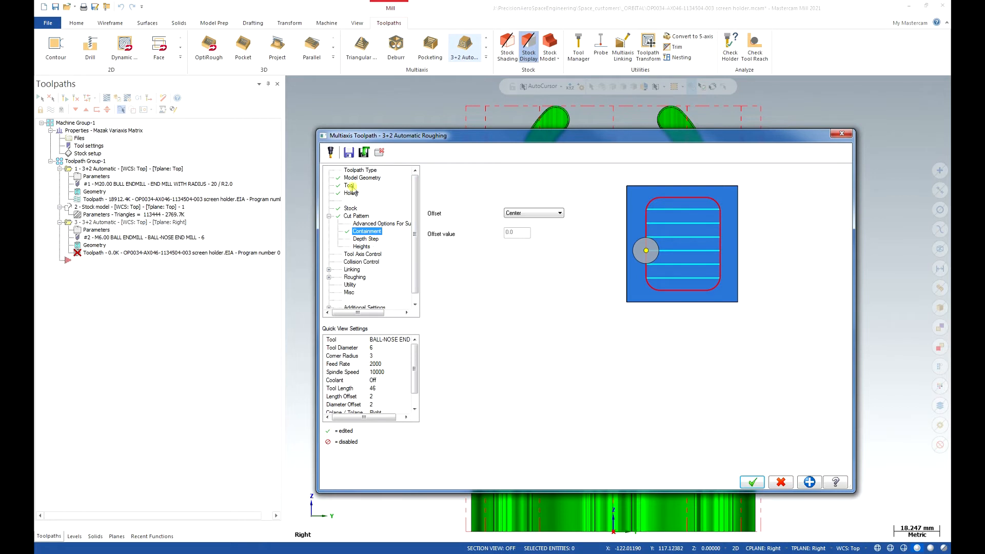
- Recheck the stock and containment settings and set the intermediate slices' constant depth step to 1
{"action": "left_click", "coordinate": [351, 209]}
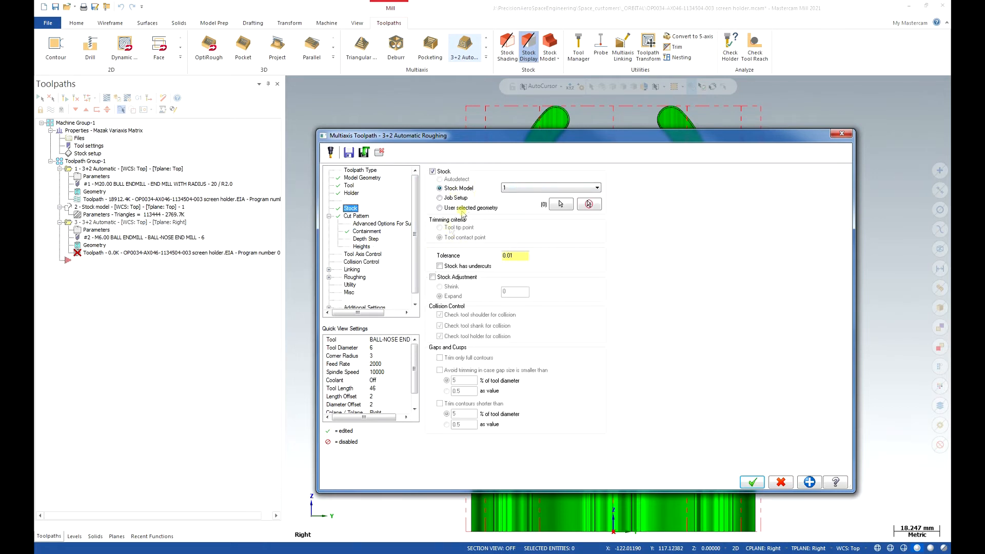
{"action": "left_click", "coordinate": [366, 232]}
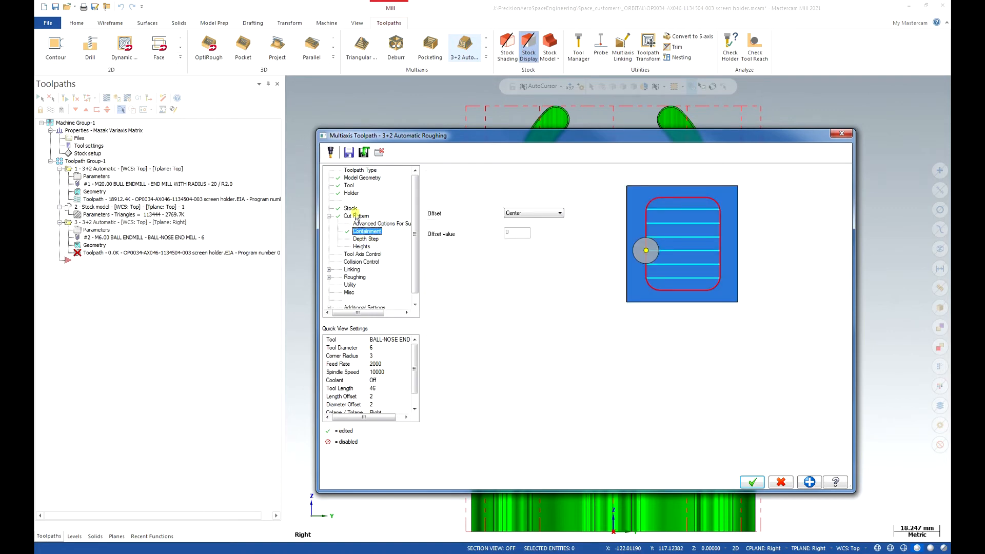
{"action": "left_click", "coordinate": [357, 217]}
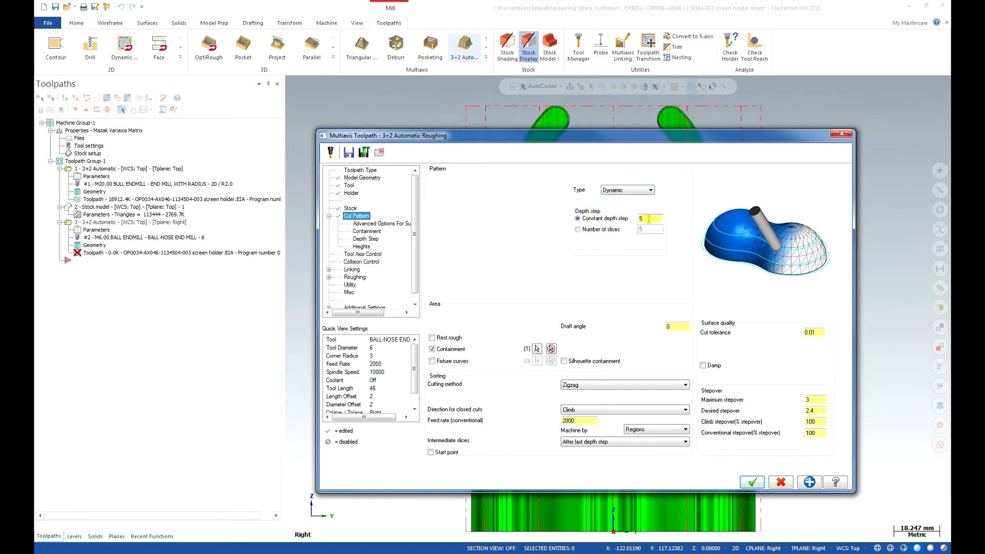
{"action": "left_click", "coordinate": [366, 240]}
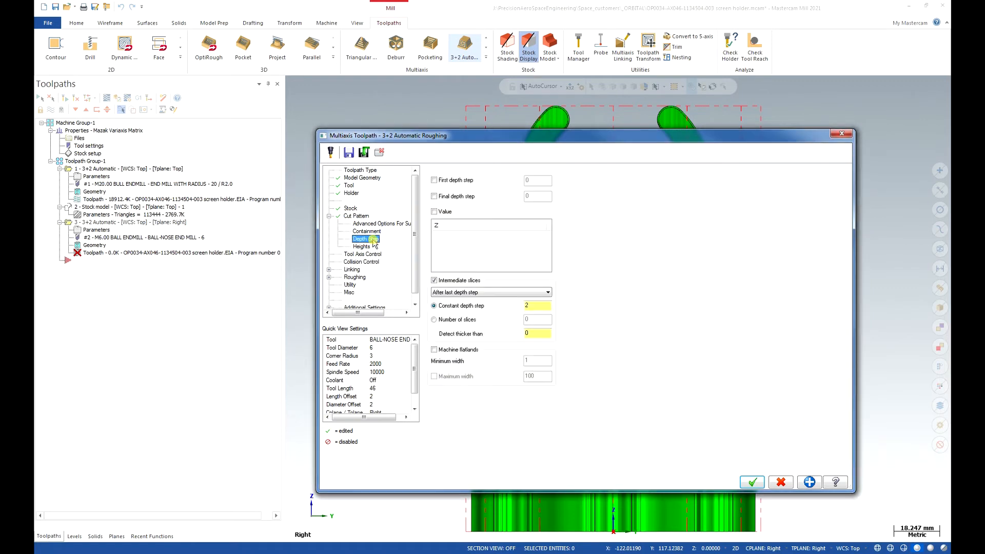
{"action": "left_click", "coordinate": [434, 280]}
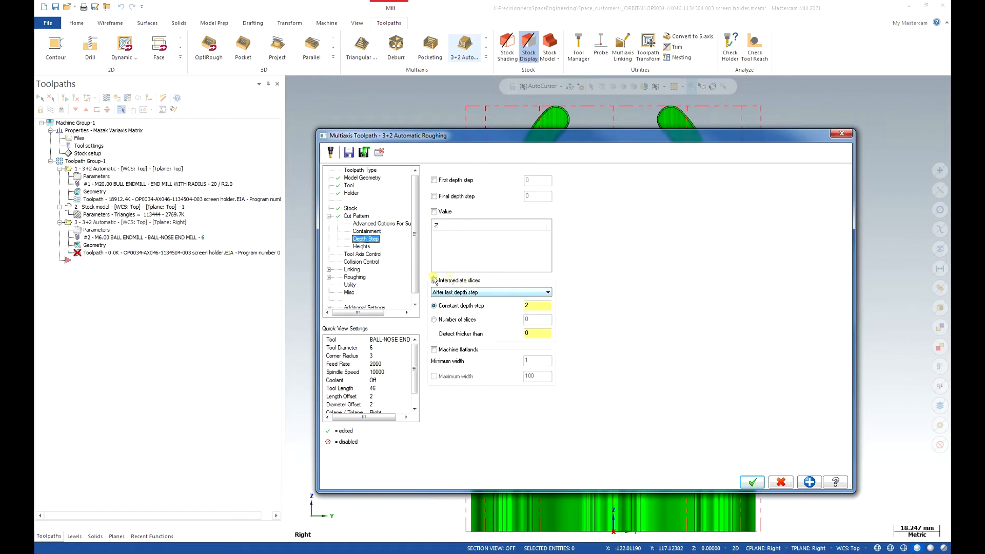
{"action": "left_click", "coordinate": [512, 307]}
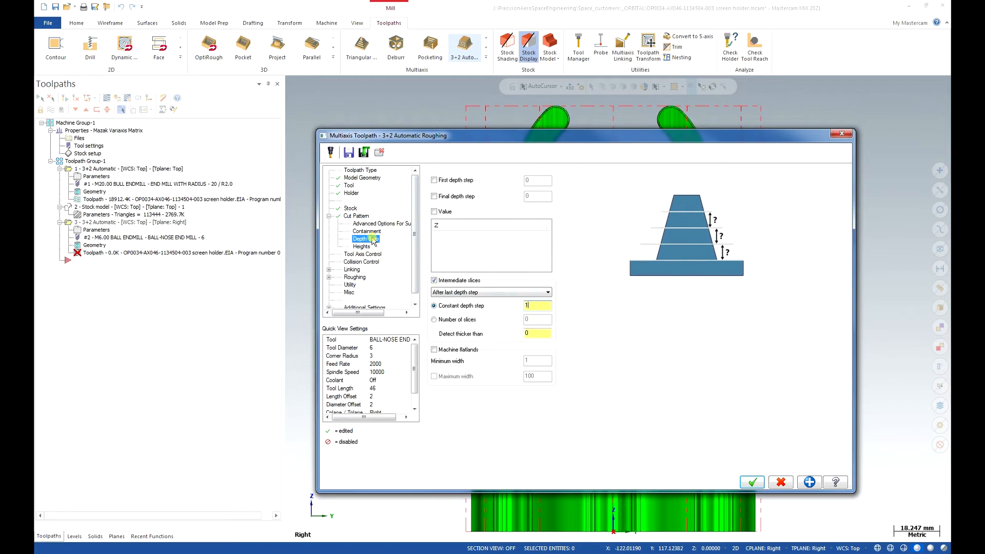
- Set the first manual tool axis direction from the Side tool plane
{"action": "left_click", "coordinate": [363, 254]}
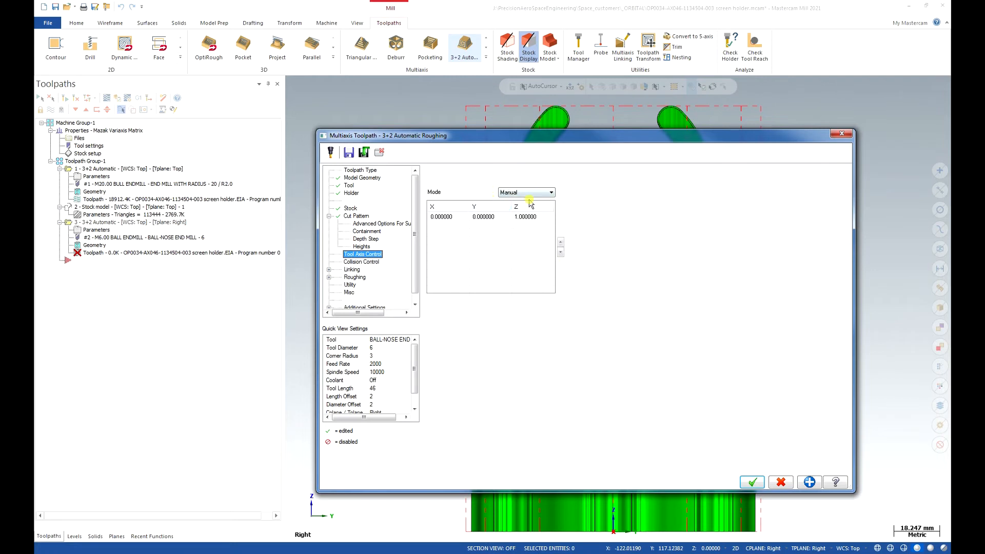
{"action": "left_click", "coordinate": [496, 218]}
{"action": "right_click", "coordinate": [496, 217]}
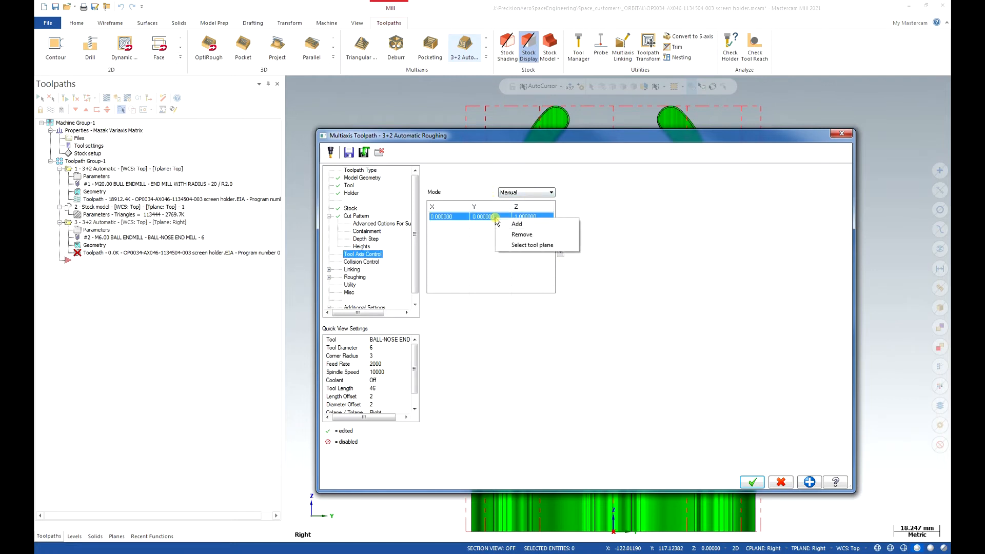
{"action": "left_click", "coordinate": [535, 245]}
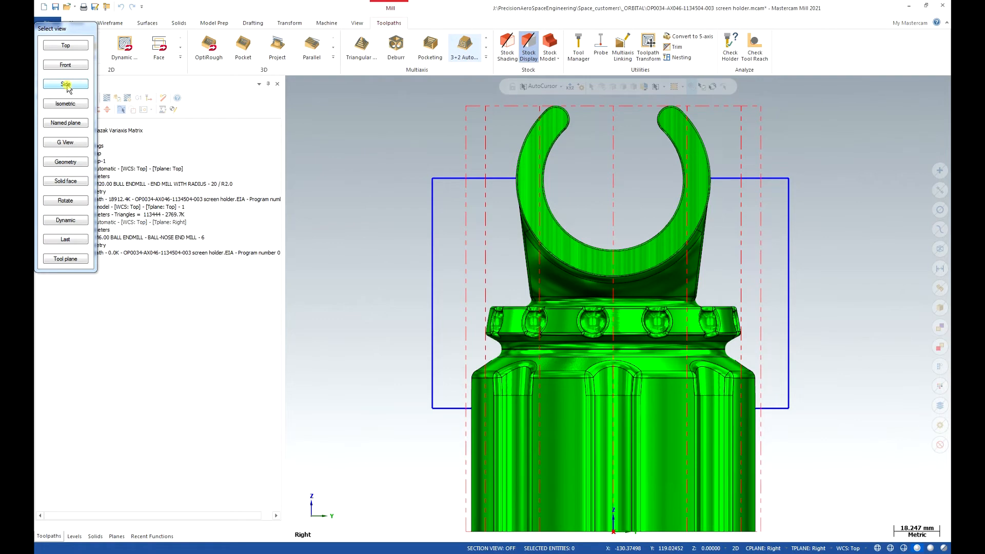
{"action": "left_click", "coordinate": [68, 124]}
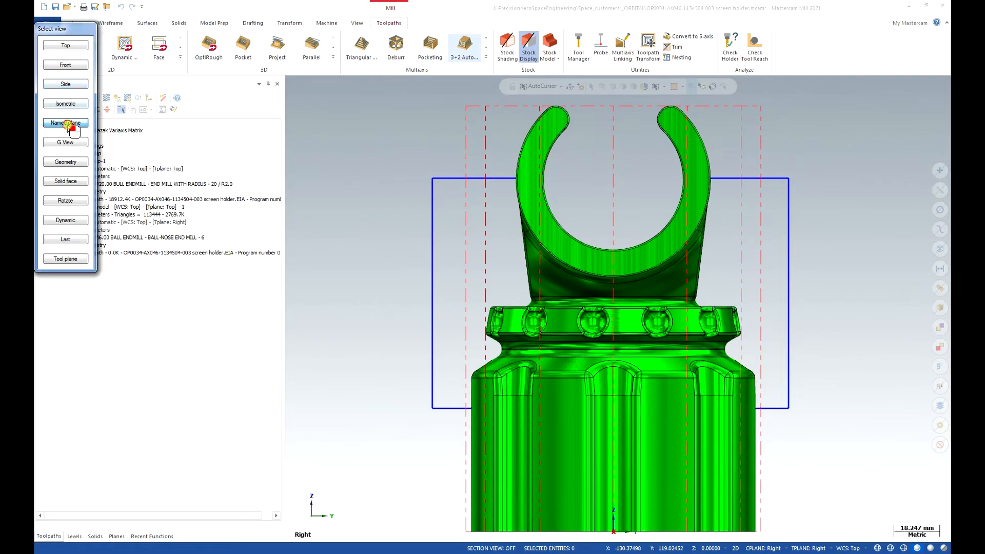
{"action": "left_click", "coordinate": [69, 84]}
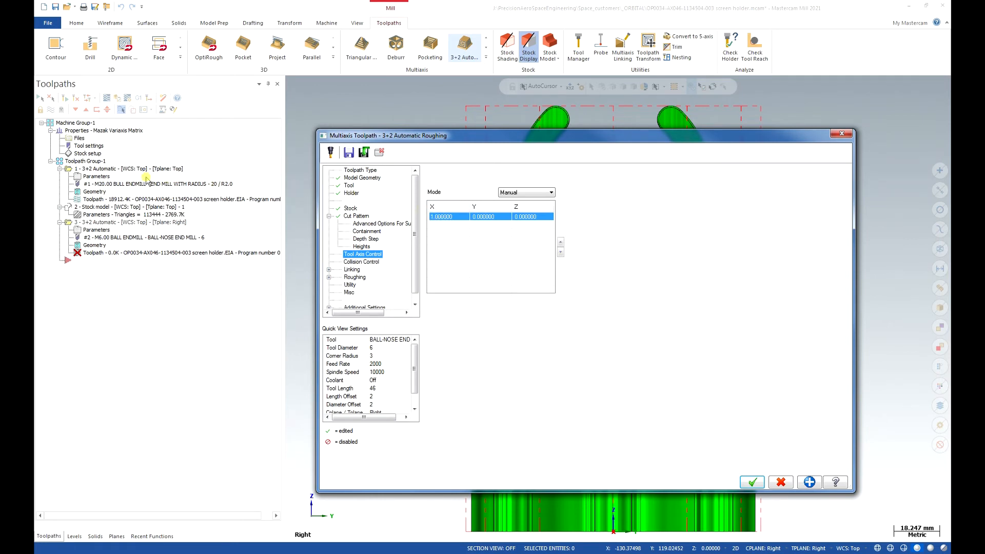
- Add a second direction to the manual tool axis list
{"action": "right_click", "coordinate": [500, 234]}
{"action": "left_click", "coordinate": [484, 228]}
{"action": "right_click", "coordinate": [452, 227]}
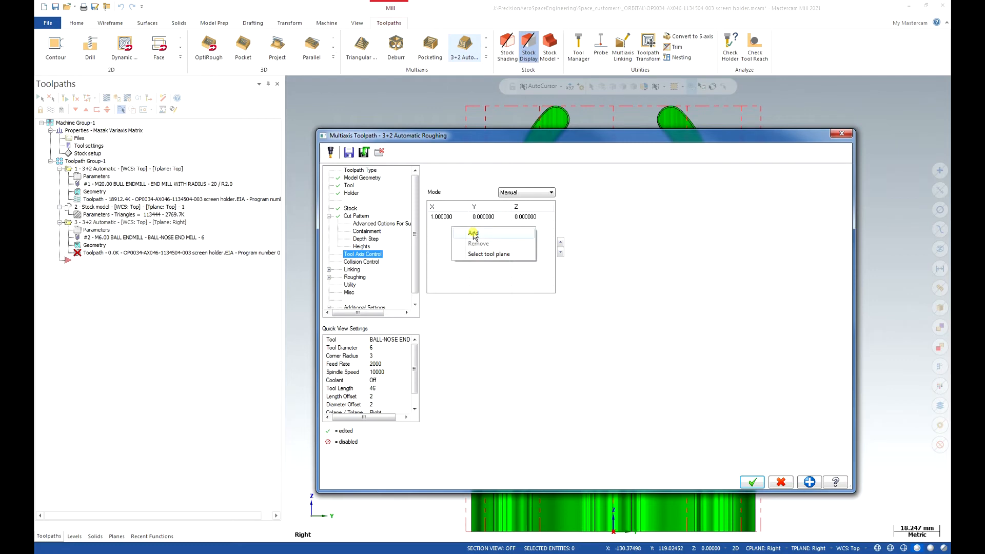
{"action": "left_click", "coordinate": [473, 234]}
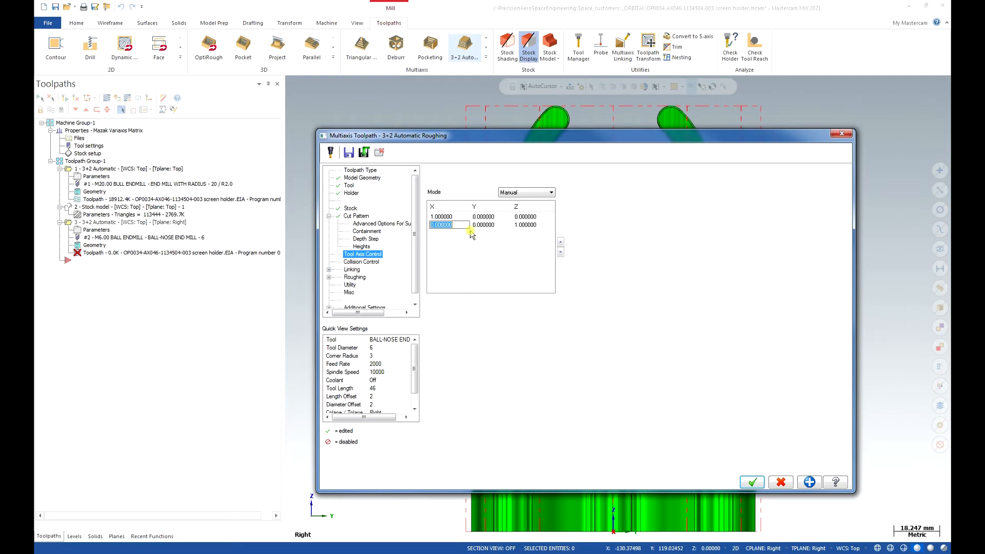
- Try setting the second manual tool axis direction from the Right named plane
{"action": "left_click", "coordinate": [379, 153]}
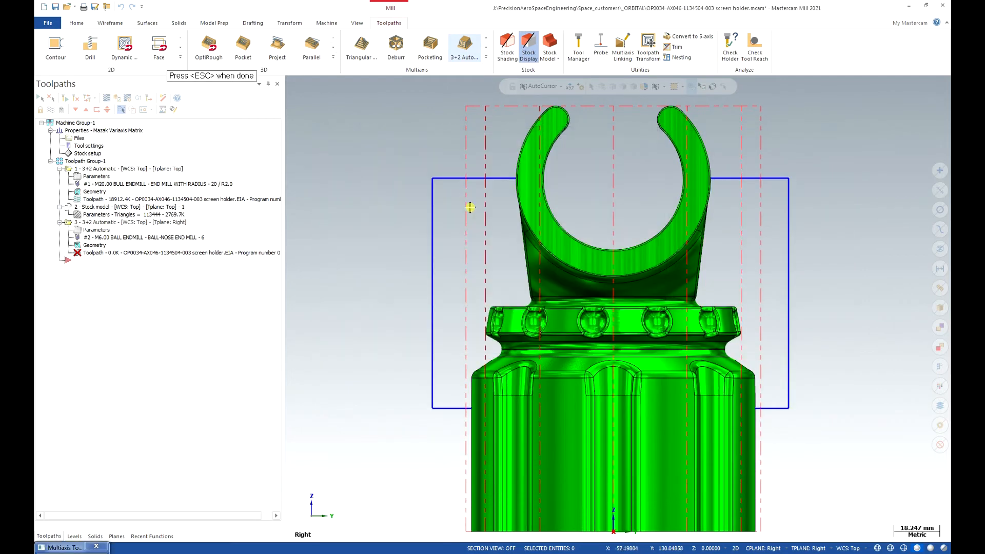
{"action": "middle_click_drag", "start_coordinate": [506, 225], "coordinate": [695, 403]}
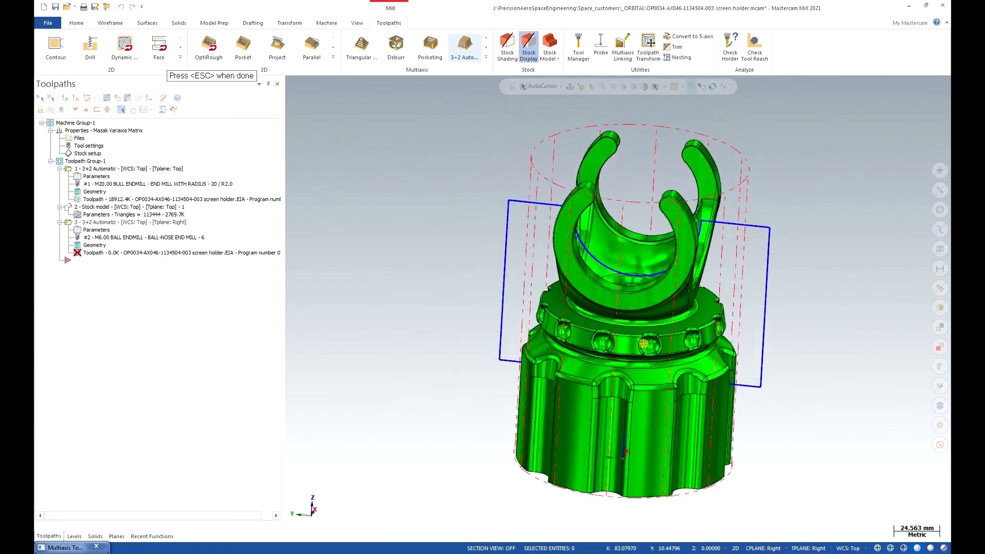
{"action": "scroll", "coordinate": [643, 344], "scroll_direction": "up", "scroll_amount": 5}
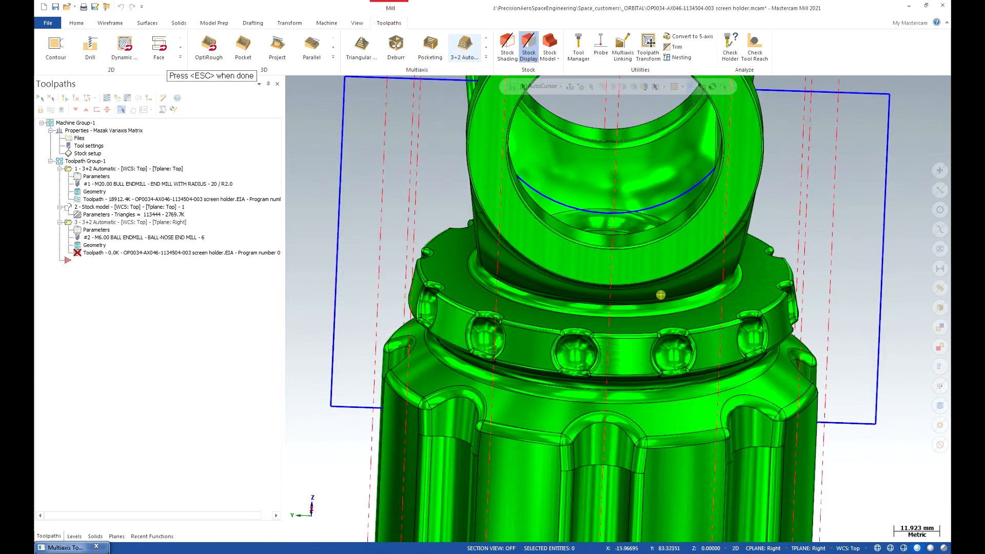
{"action": "middle_click_drag", "start_coordinate": [469, 224], "coordinate": [462, 235]}
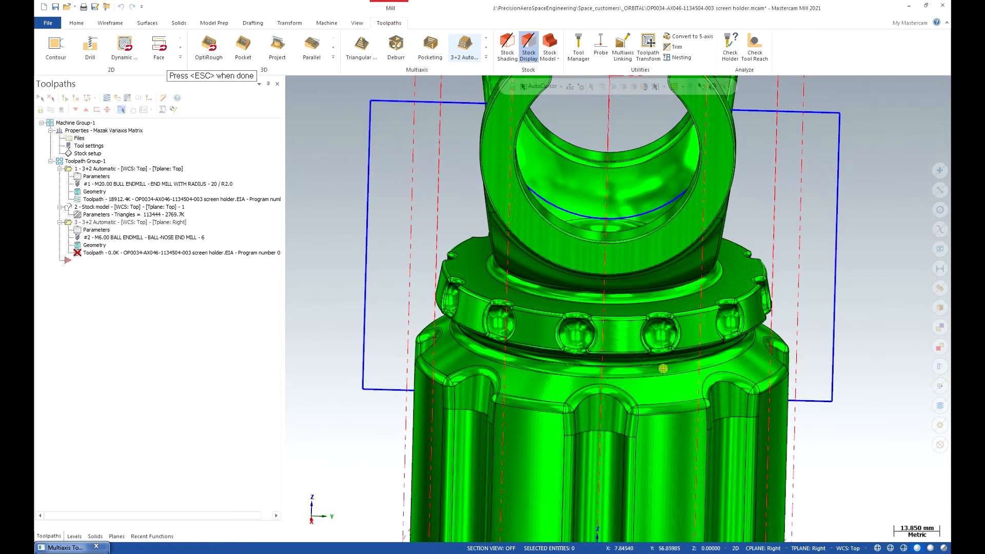
{"action": "key", "text": "Escape"}
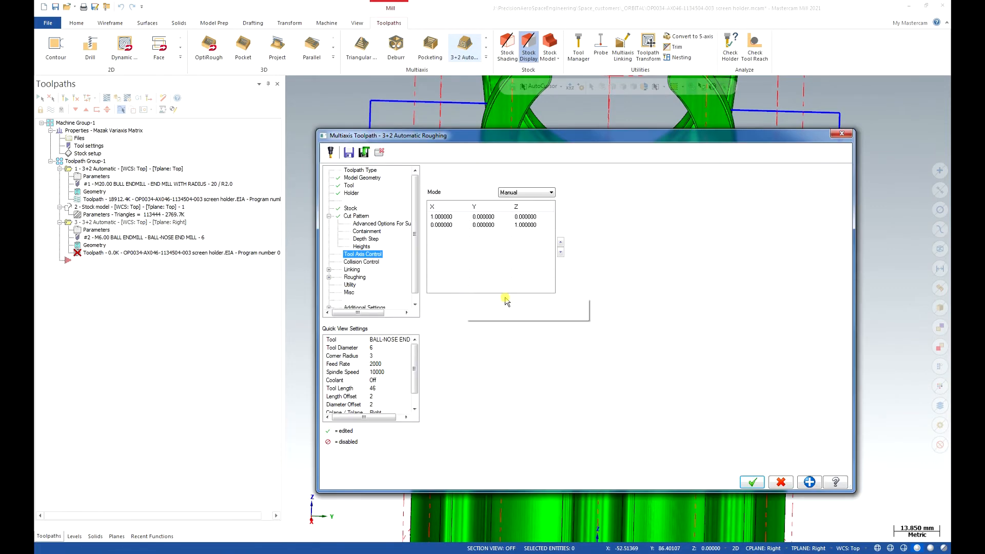
{"action": "left_click", "coordinate": [494, 226]}
{"action": "right_click", "coordinate": [445, 227]}
{"action": "left_click", "coordinate": [497, 252]}
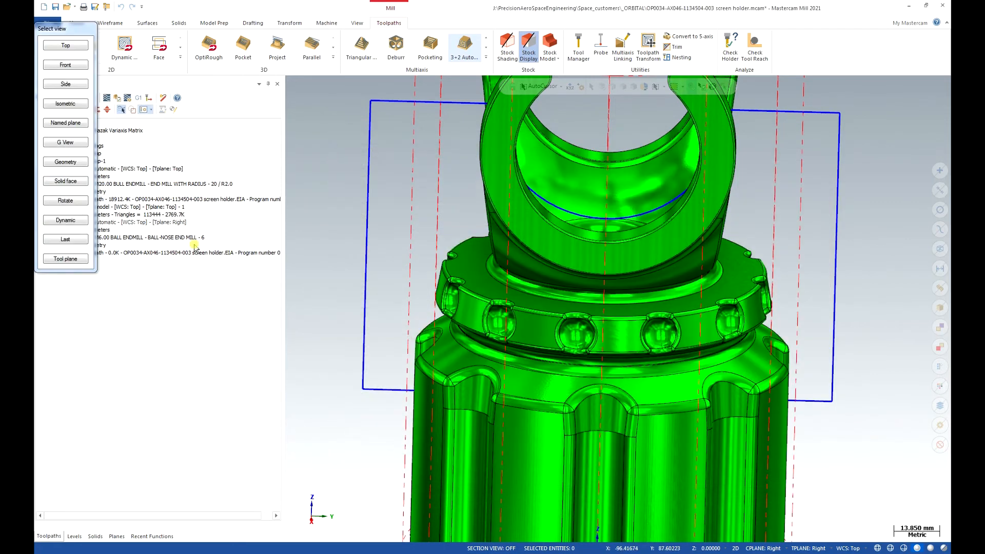
{"action": "left_click", "coordinate": [72, 124]}
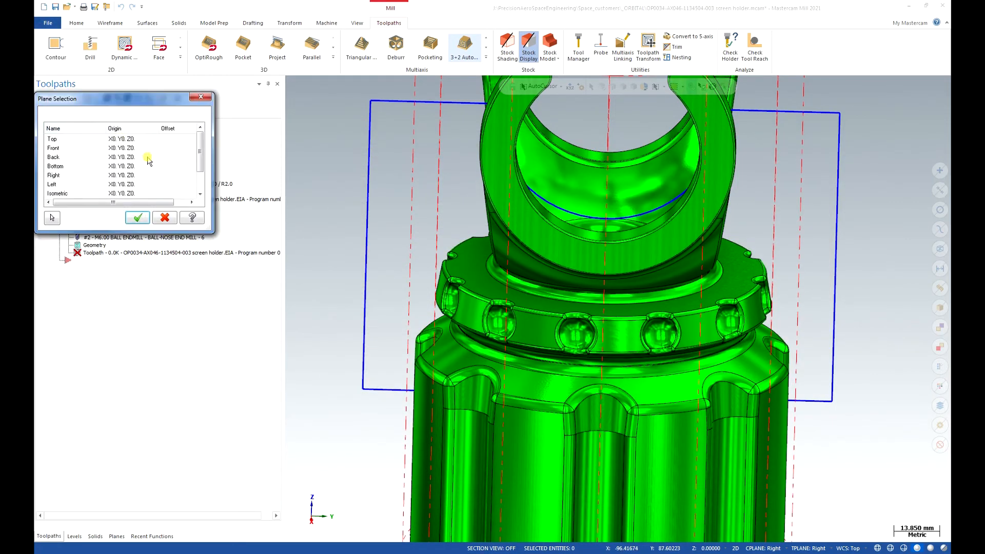
{"action": "left_click", "coordinate": [76, 184]}
{"action": "left_click", "coordinate": [138, 218]}
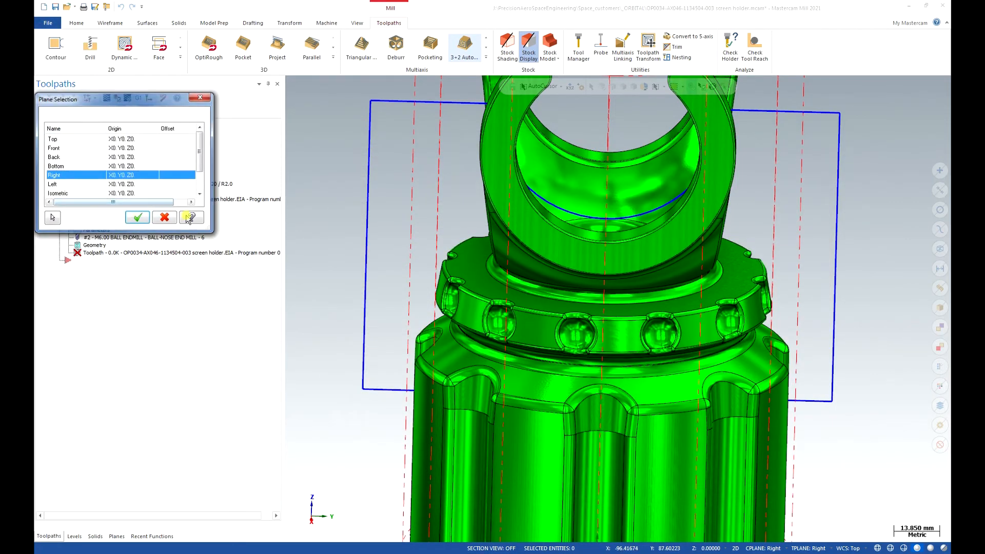
- Set the second manual tool axis direction from the Left named plane
{"action": "right_click", "coordinate": [459, 224]}
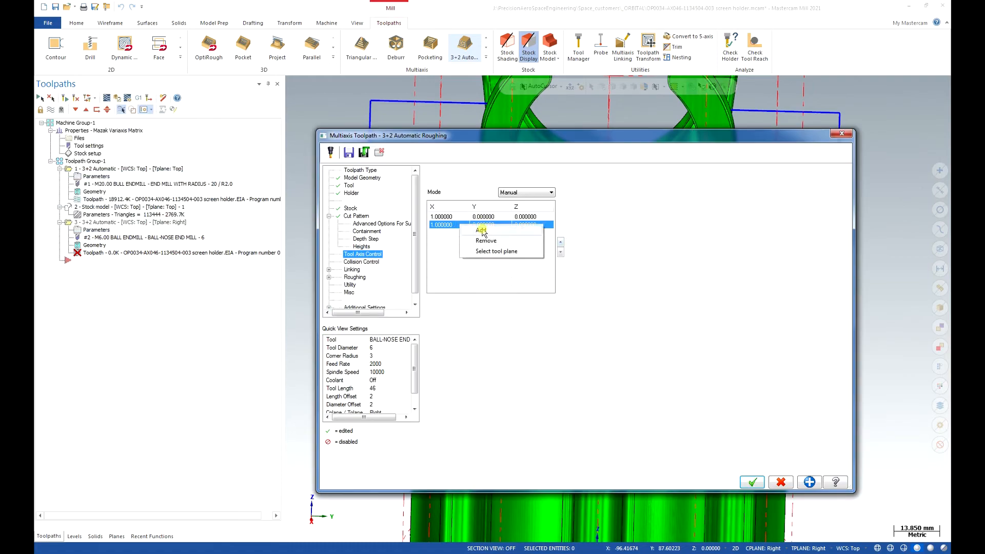
{"action": "left_click", "coordinate": [494, 251]}
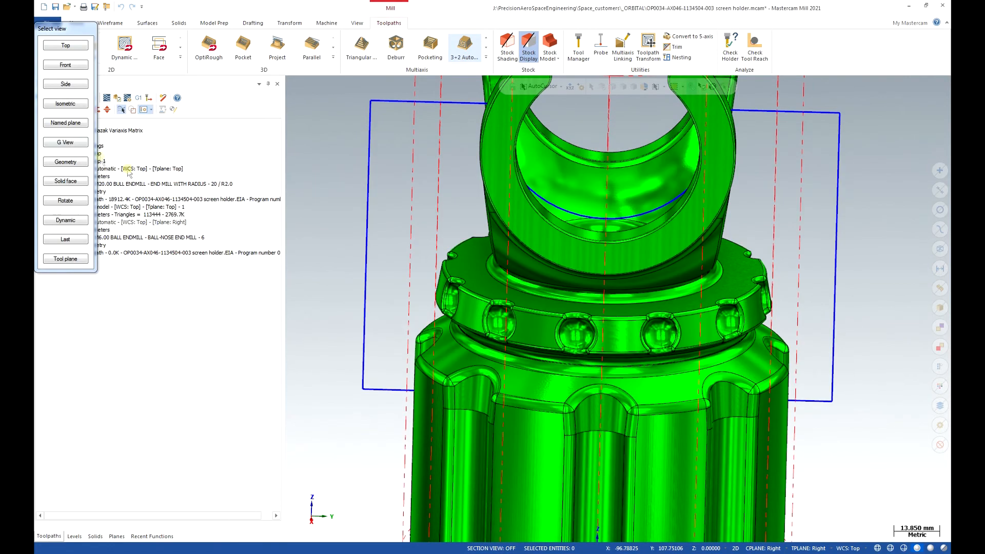
{"action": "left_click", "coordinate": [71, 124]}
{"action": "left_click", "coordinate": [85, 184]}
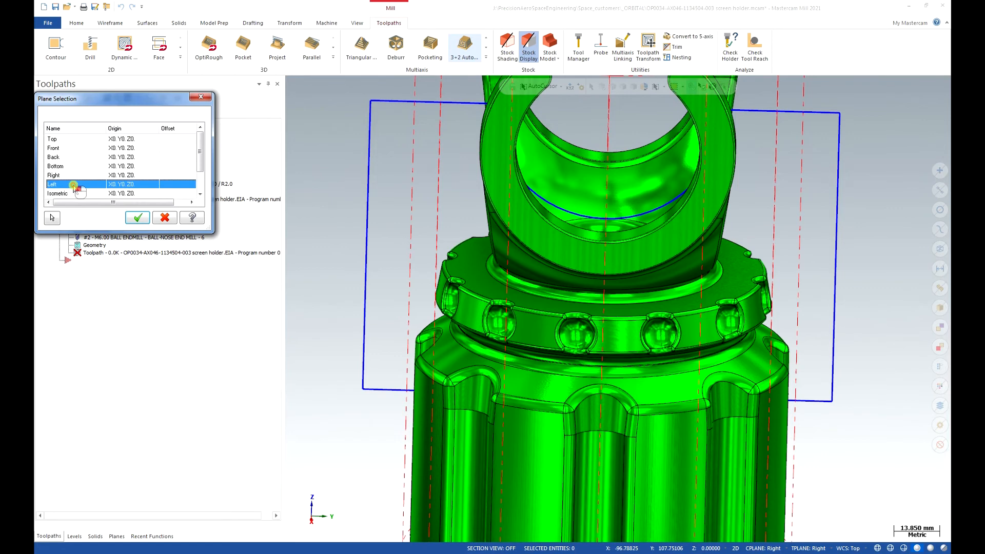
{"action": "left_click", "coordinate": [138, 217]}
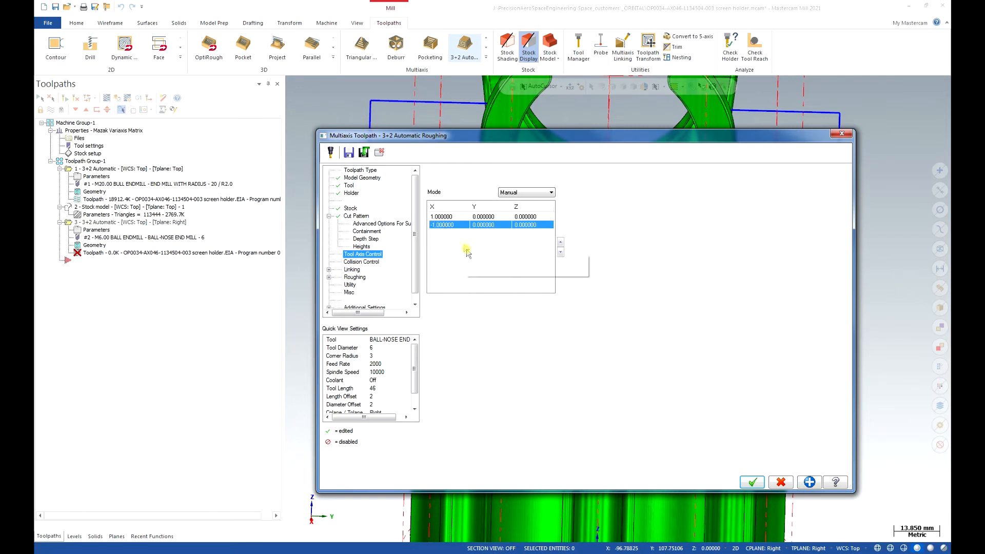
- Check the collision control, linking and roughing settings, and accept the second 3+2 Automatic Roughing operation to generate its toolpath
{"action": "left_click", "coordinate": [368, 263]}
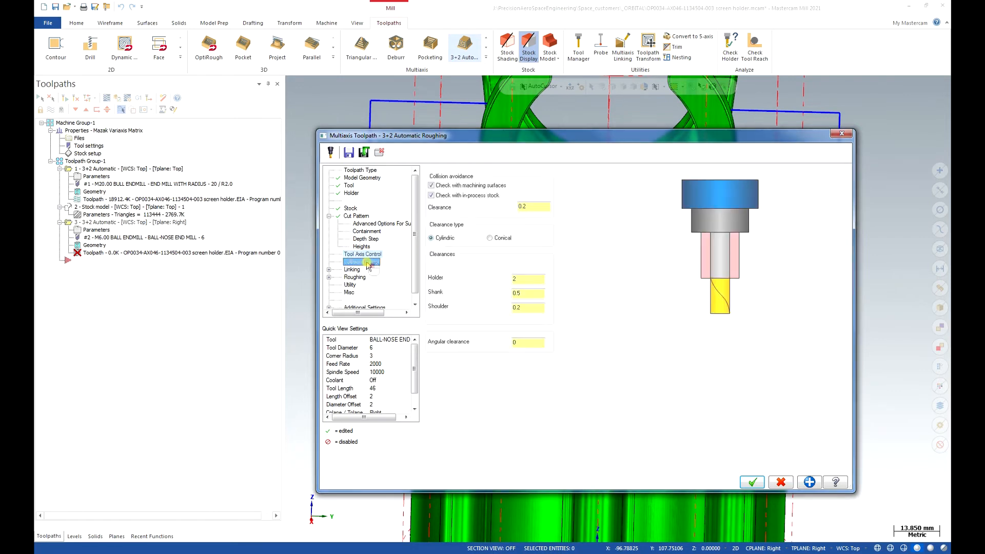
{"action": "left_click", "coordinate": [352, 270]}
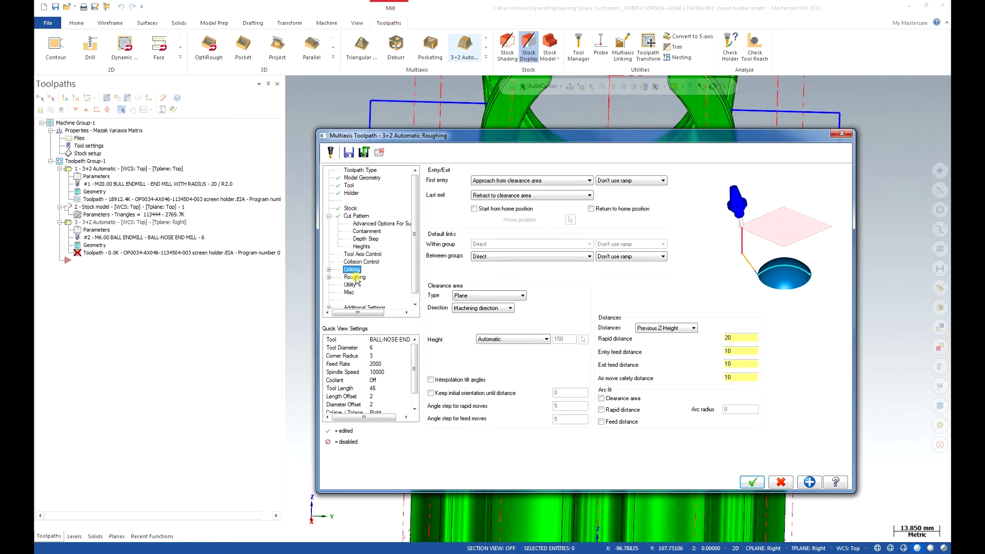
{"action": "left_click", "coordinate": [355, 278]}
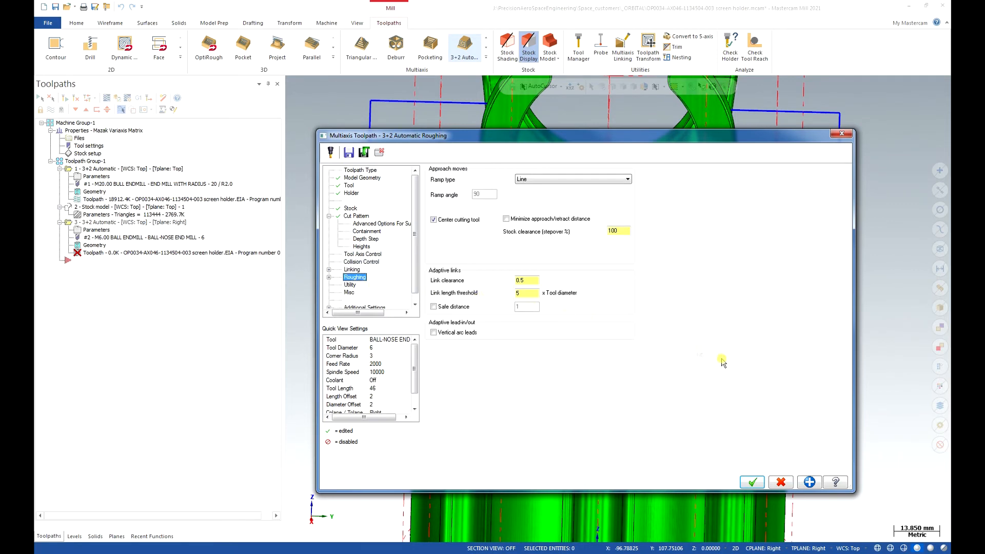
{"action": "left_click", "coordinate": [760, 482]}
{"action": "left_click", "coordinate": [752, 482]}
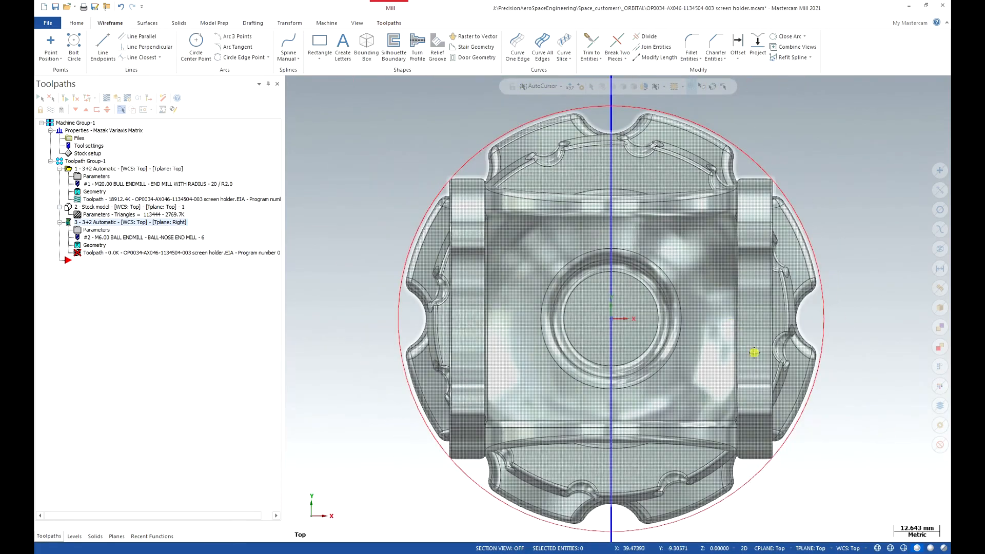
{"action": "middle_click_drag", "start_coordinate": [754, 352], "coordinate": [754, 352]}
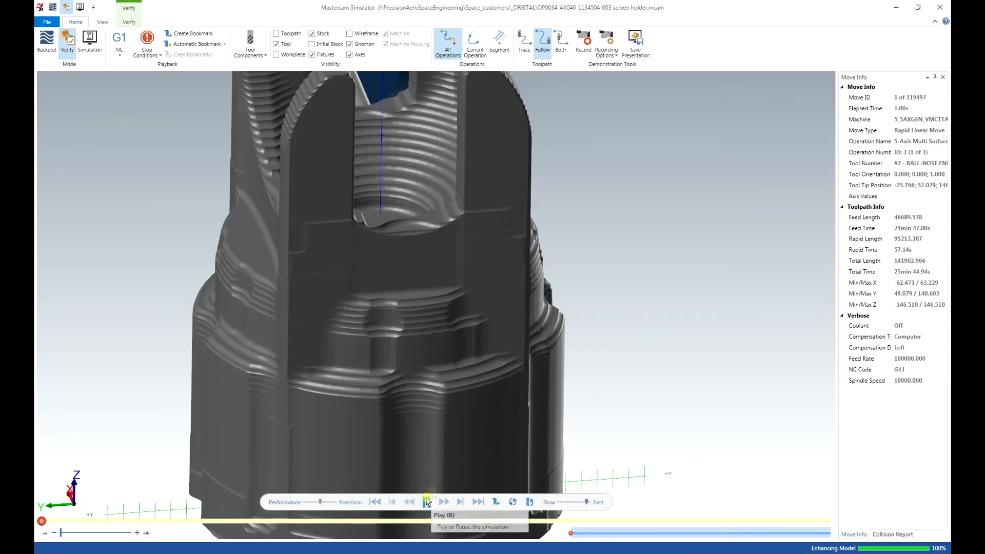
- Start a multiaxis Parallel toolpath and choose the 6 mm ball-nose end mill
{"action": "left_click", "coordinate": [427, 502]}
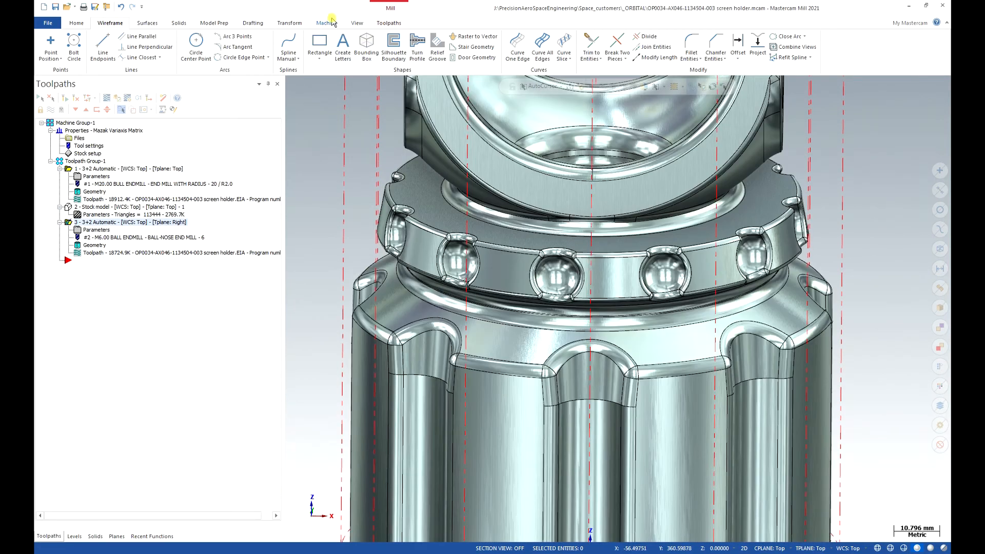
{"action": "left_click", "coordinate": [386, 23]}
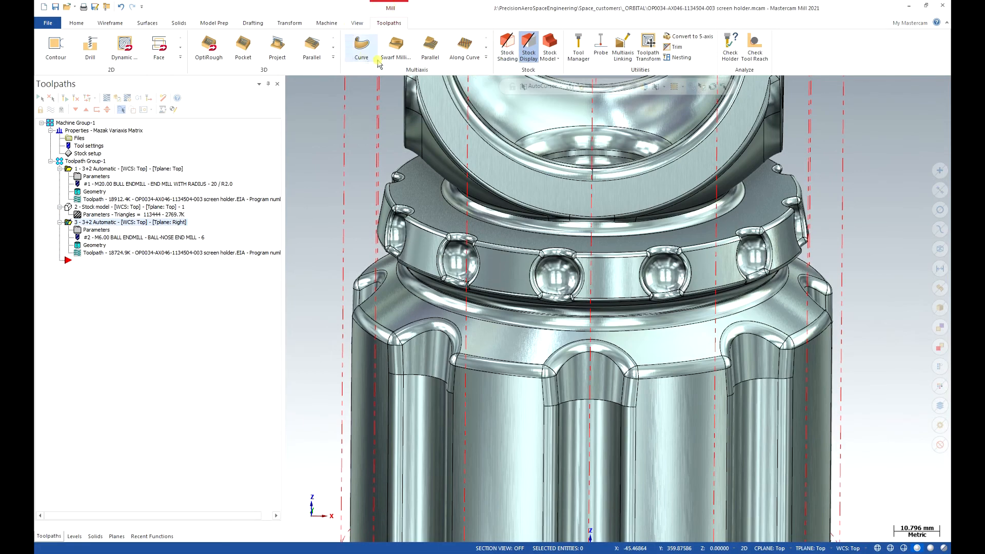
{"action": "left_click", "coordinate": [486, 57]}
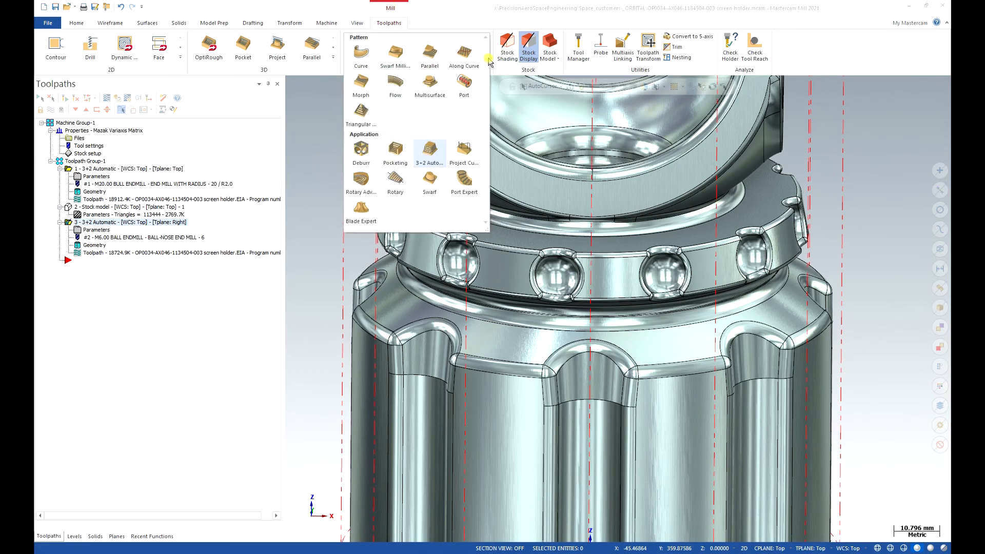
{"action": "left_click", "coordinate": [430, 54]}
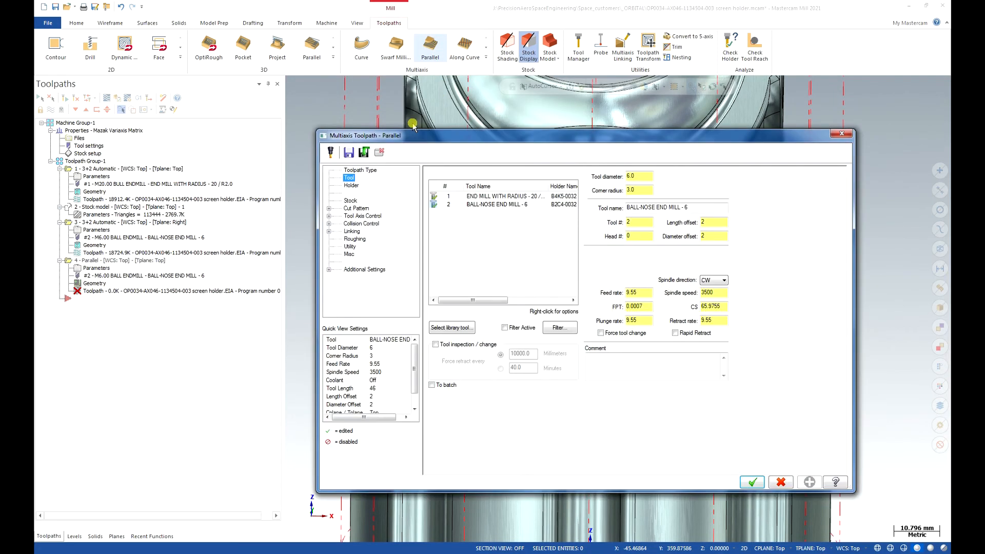
{"action": "left_click", "coordinate": [497, 204]}
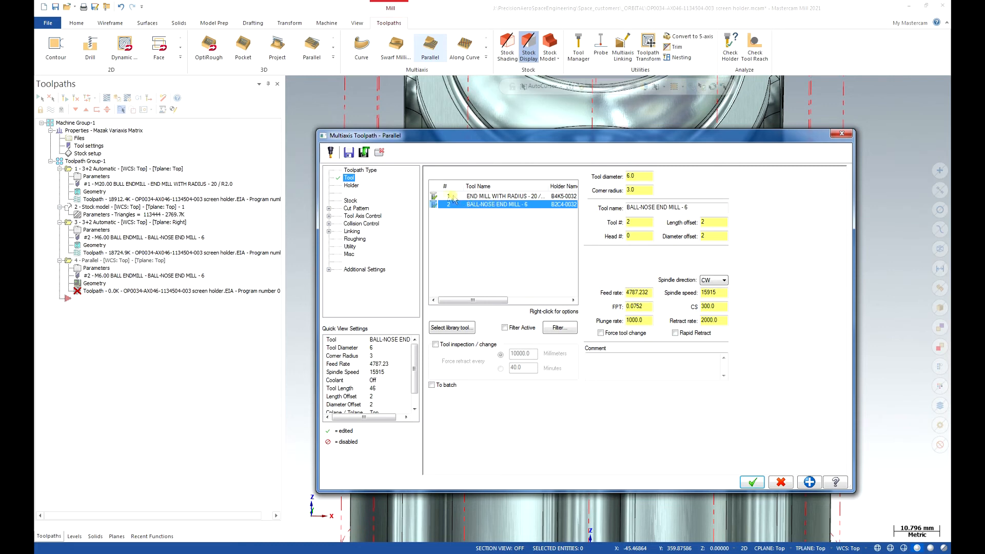
- Chain the circular fillet edge on the collar's upper face as the parallel-to curve, with the chain direction reversed
{"action": "left_click", "coordinate": [353, 201]}
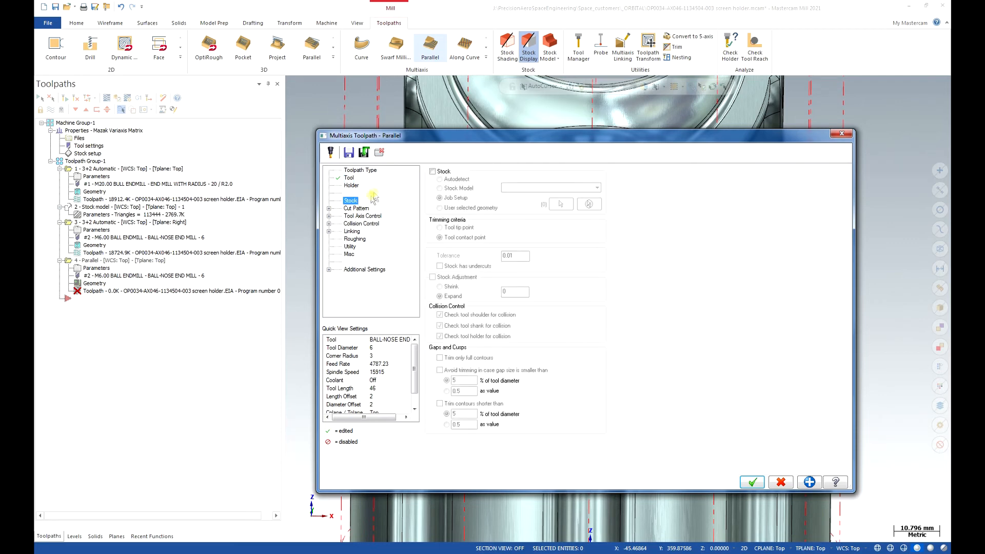
{"action": "left_click", "coordinate": [359, 208]}
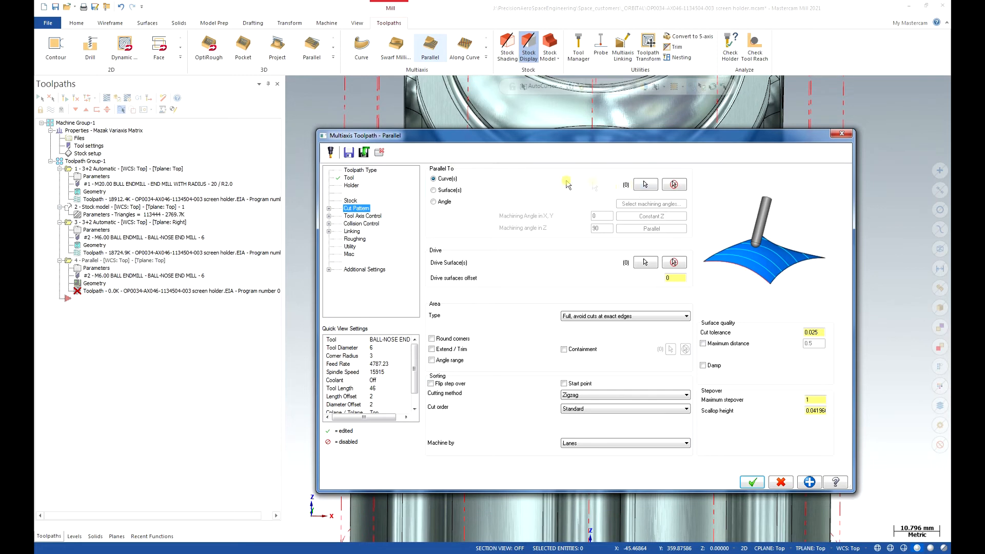
{"action": "left_click", "coordinate": [644, 185]}
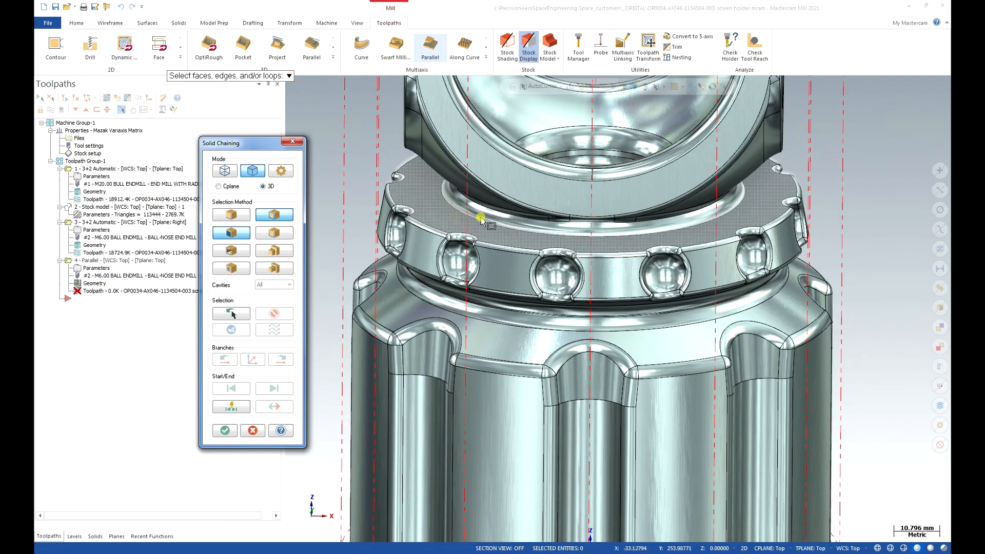
{"action": "left_click", "coordinate": [574, 235]}
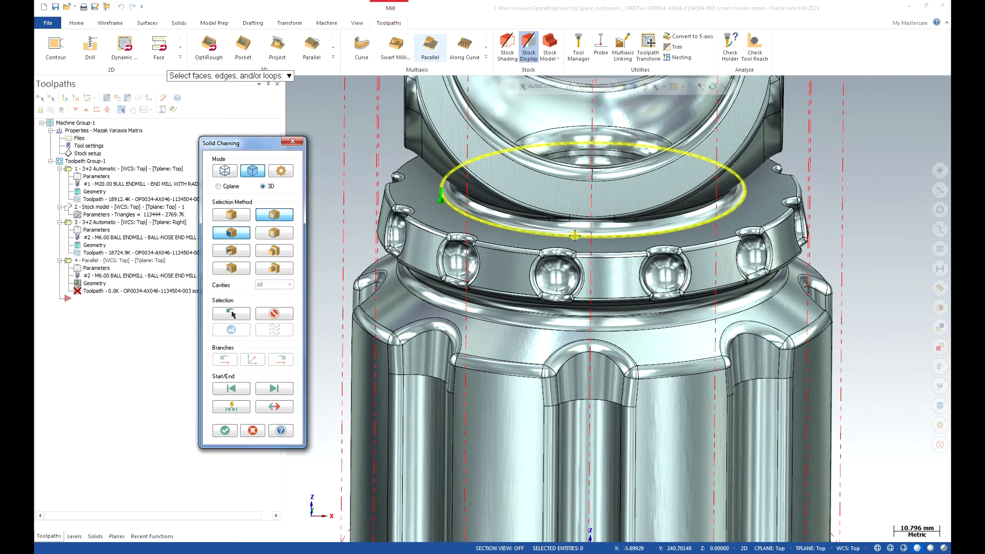
{"action": "left_click", "coordinate": [275, 407]}
{"action": "left_click", "coordinate": [278, 408]}
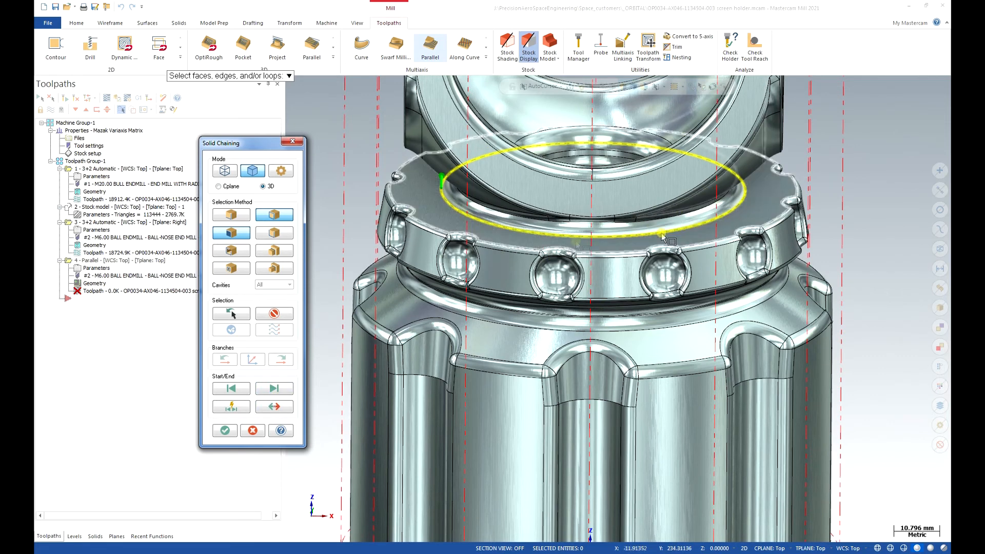
{"action": "left_click", "coordinate": [226, 431]}
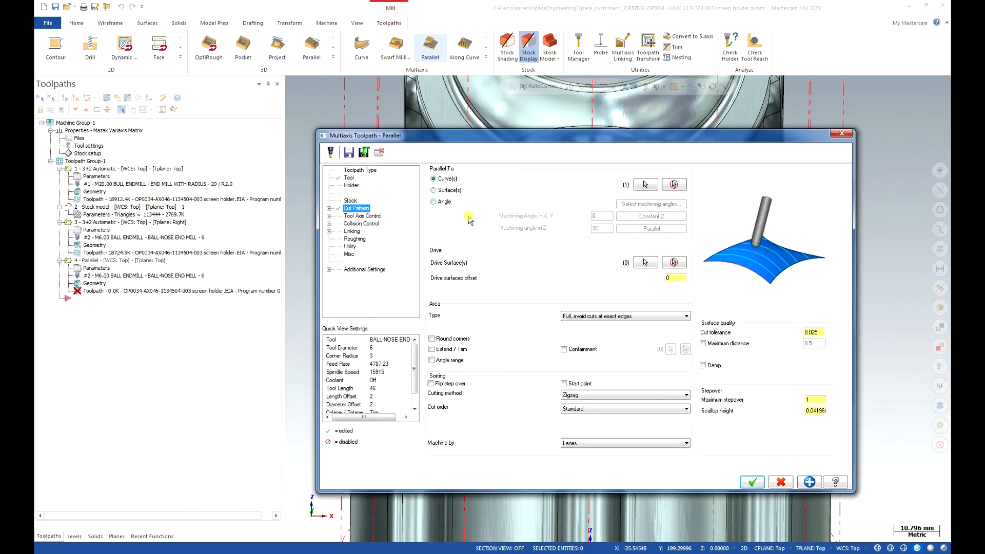
- Select the collar's flat upper face and the adjoining inner fillet as the drive surfaces
{"action": "left_click", "coordinate": [644, 263]}
{"action": "left_click", "coordinate": [502, 235]}
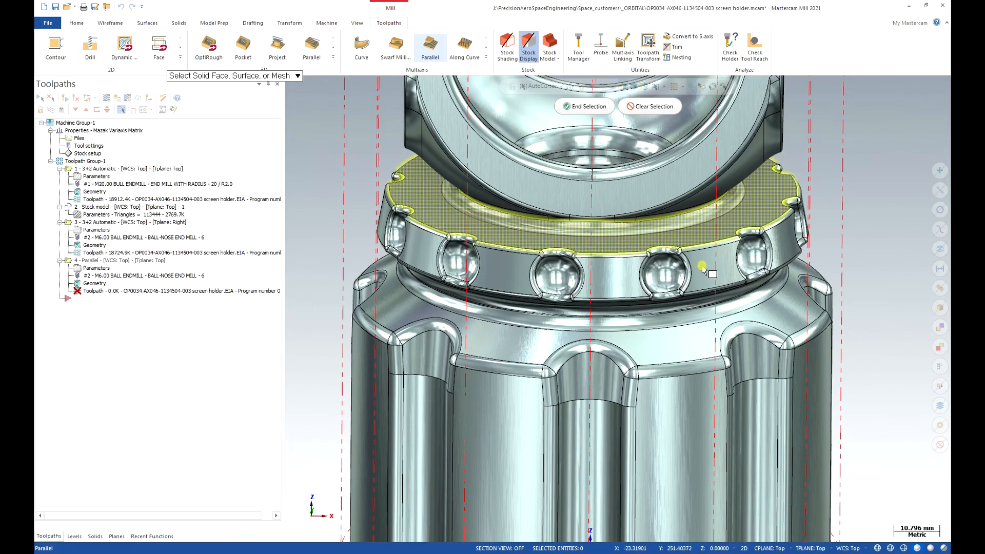
{"action": "left_click", "coordinate": [589, 106]}
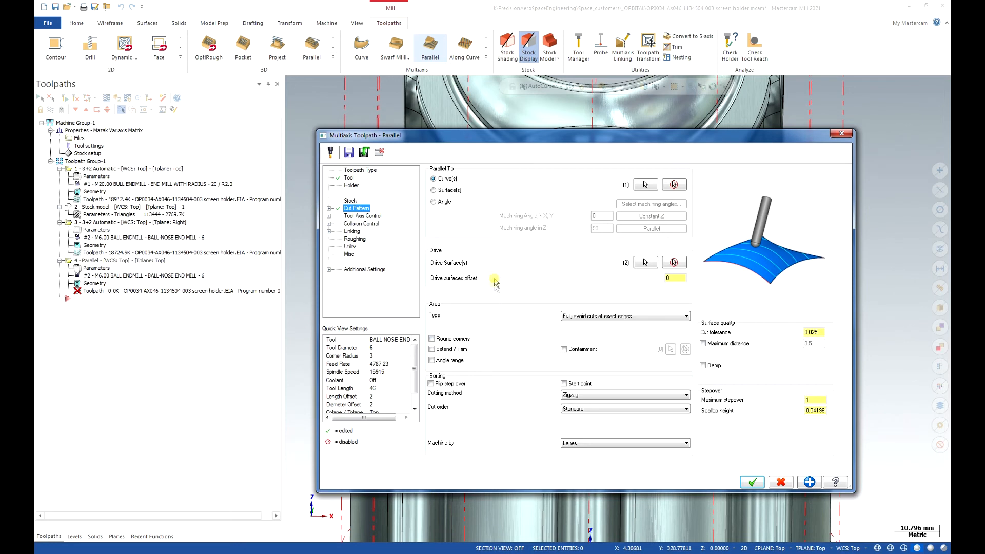
- Set the drive surfaces offset to 0.1 and limit the machining area by number of cuts, with 5 cuts
{"action": "left_click", "coordinate": [681, 275]}
{"action": "double_click", "coordinate": [676, 278]}
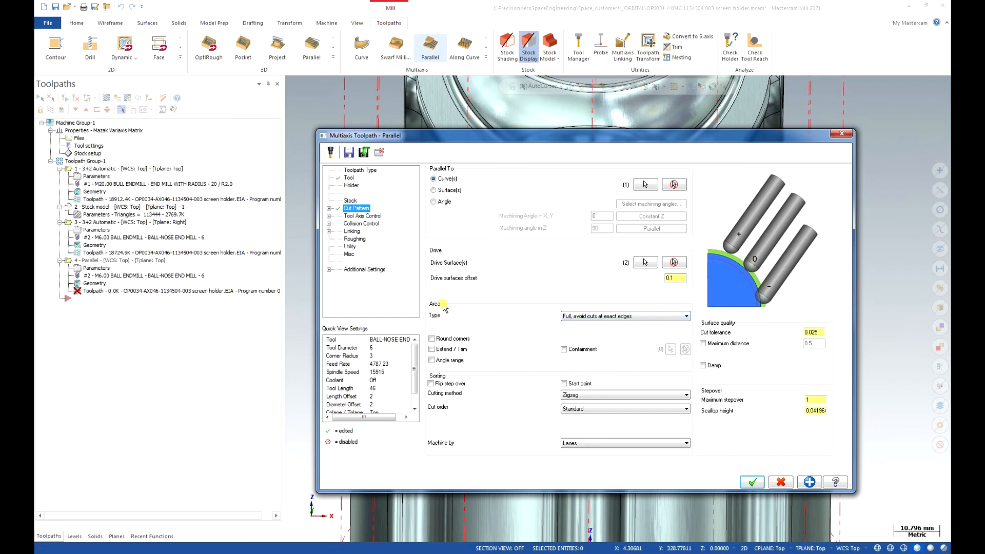
{"action": "left_click", "coordinate": [612, 316]}
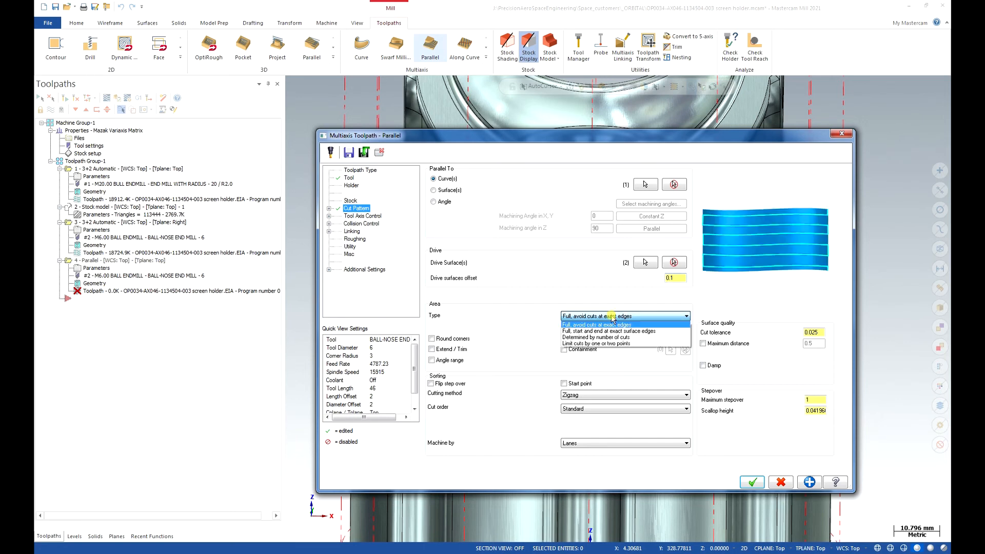
{"action": "left_click", "coordinate": [632, 338]}
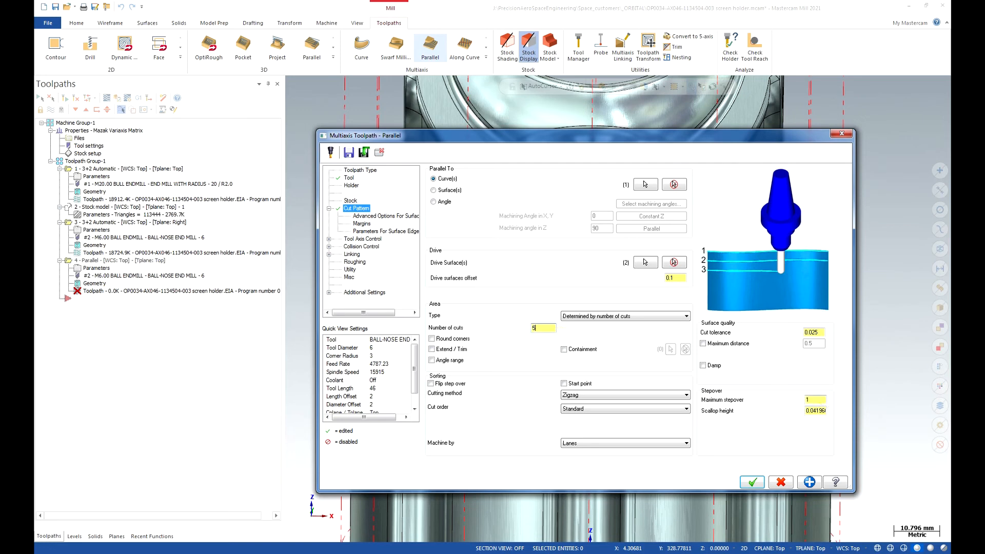
- Set the maximum stepover to 2 and sort the cuts as One way, machined by Regions
{"action": "left_click", "coordinate": [814, 400]}
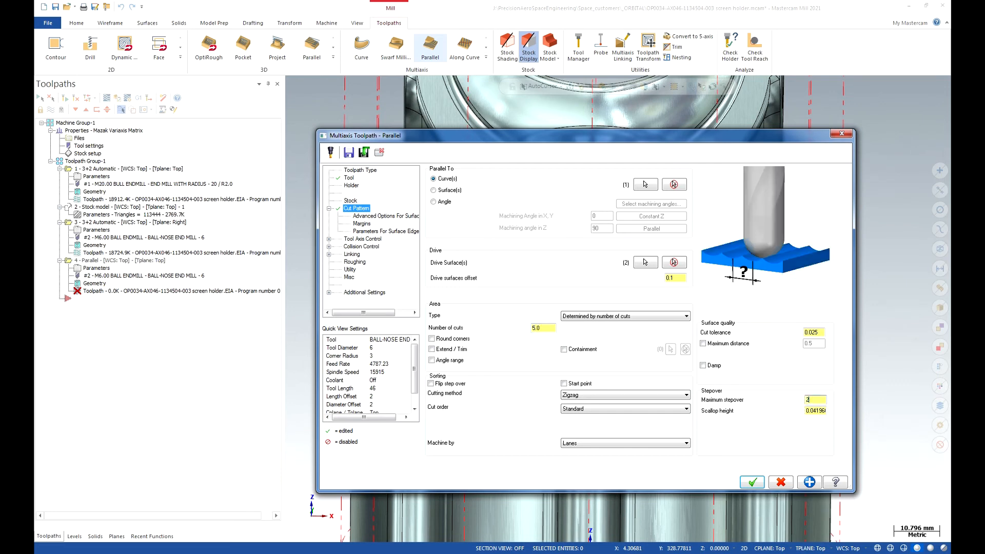
{"action": "left_click", "coordinate": [629, 395]}
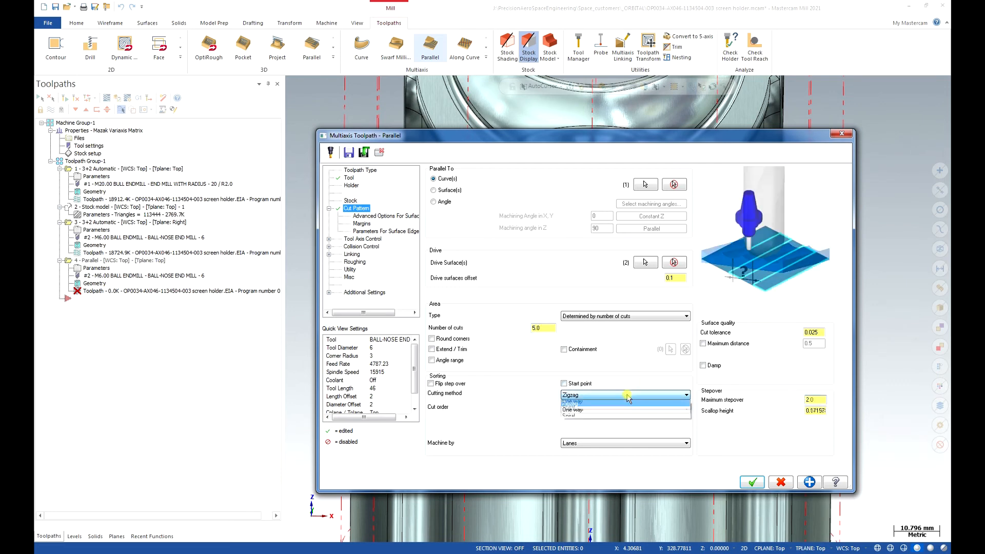
{"action": "left_click", "coordinate": [626, 410]}
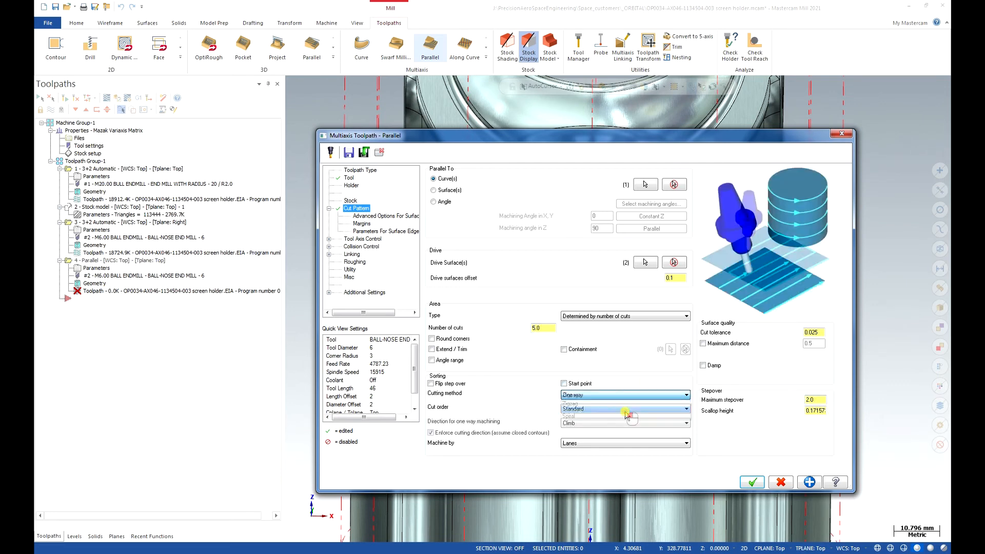
{"action": "left_click", "coordinate": [627, 445]}
{"action": "left_click", "coordinate": [627, 458]}
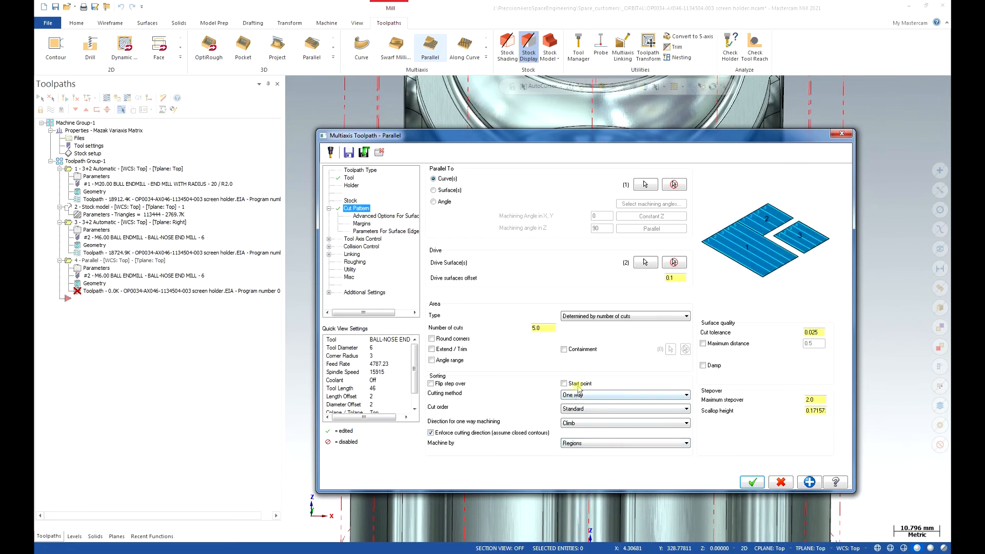
- Set the tool axis tilt angle at the side of the cutting direction to 70 degrees
{"action": "left_click", "coordinate": [361, 238]}
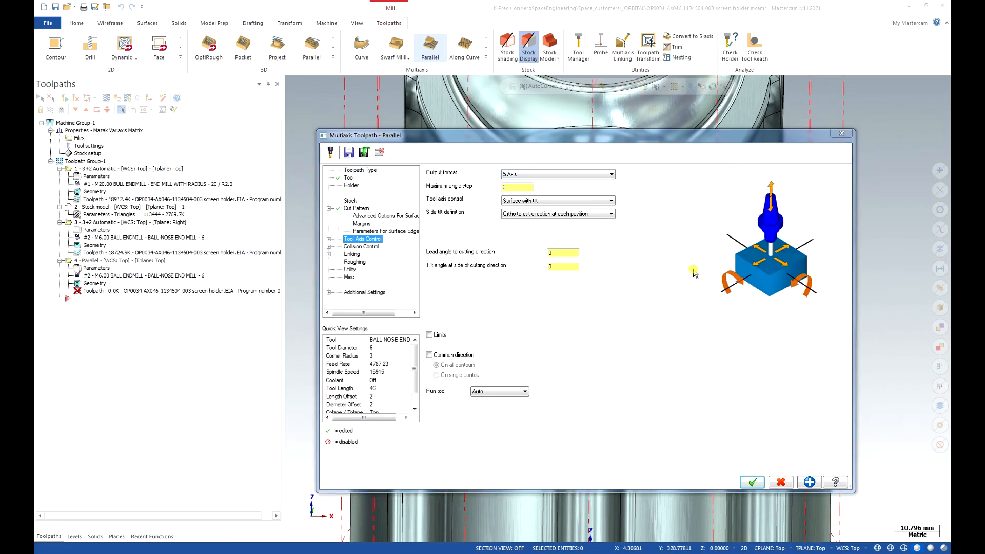
{"action": "left_click", "coordinate": [562, 267]}
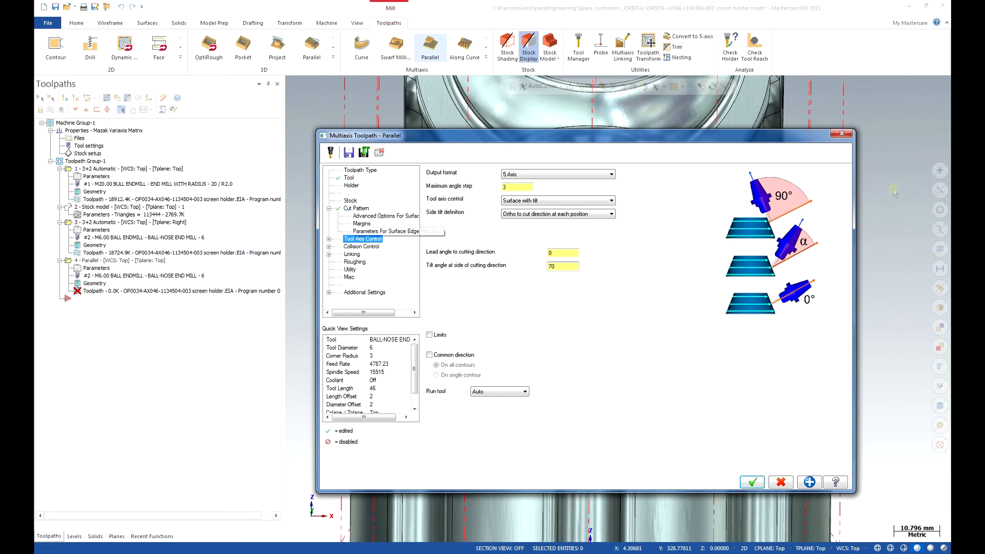
{"action": "key", "text": "Return"}
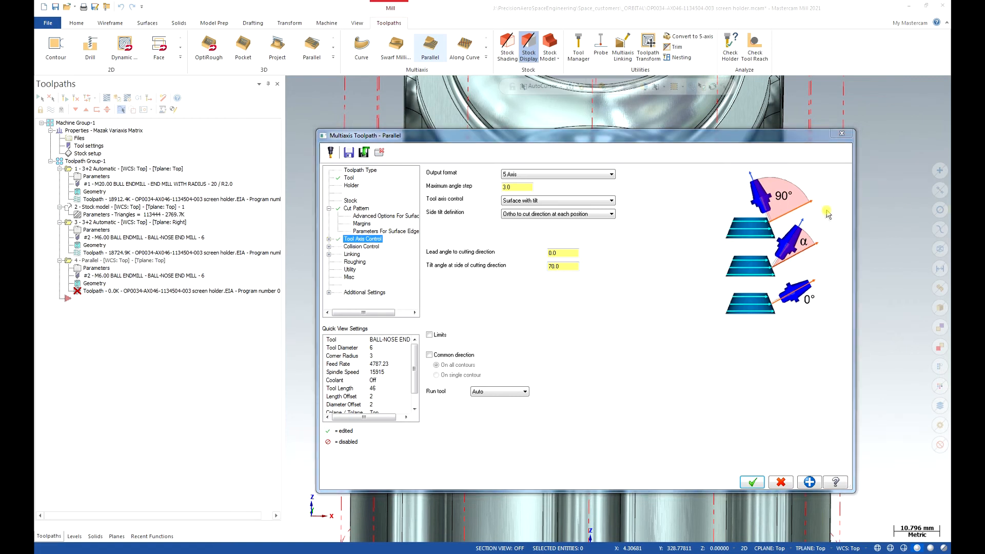
- Enable the second collision check with the Tilt tool strategy and include the flute in that check
{"action": "left_click", "coordinate": [329, 247]}
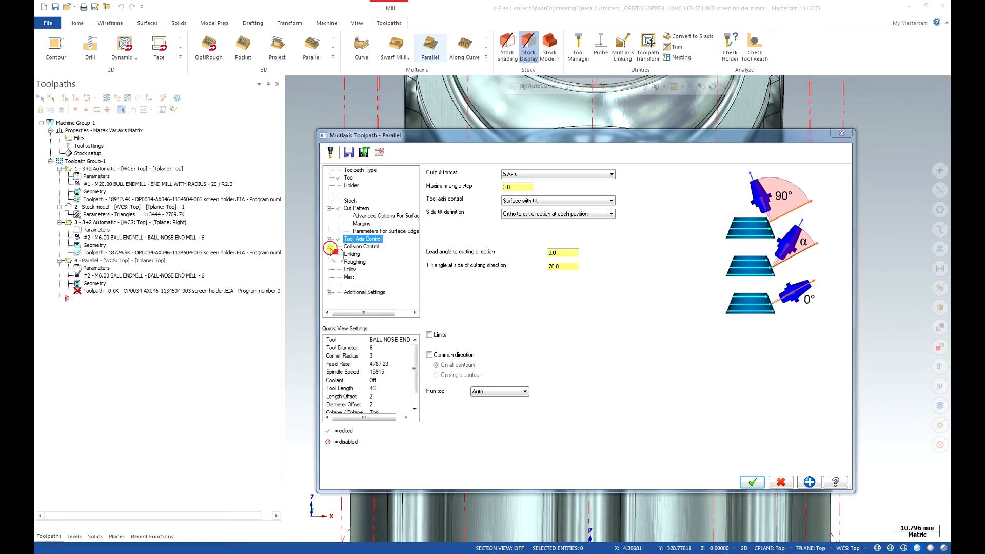
{"action": "left_click", "coordinate": [366, 247]}
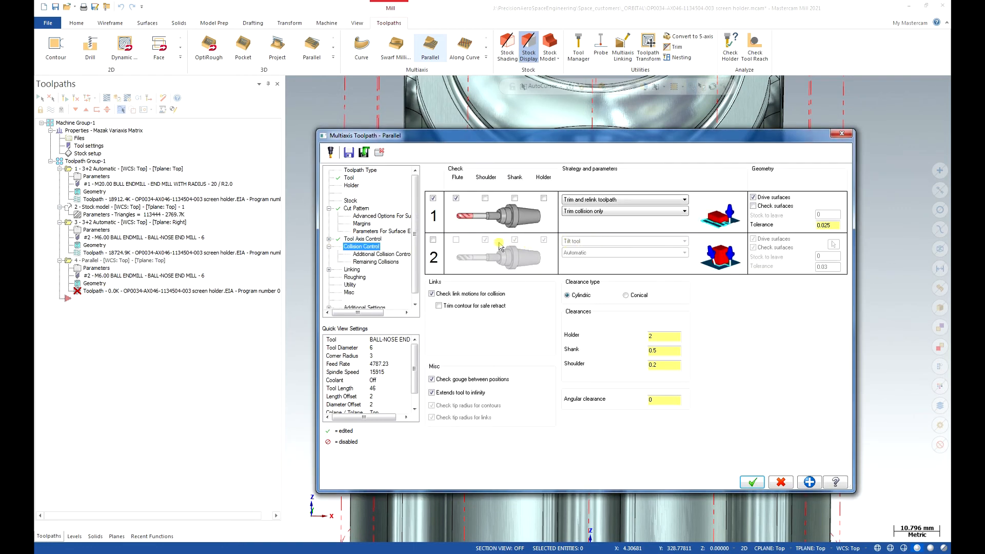
{"action": "left_click", "coordinate": [433, 241]}
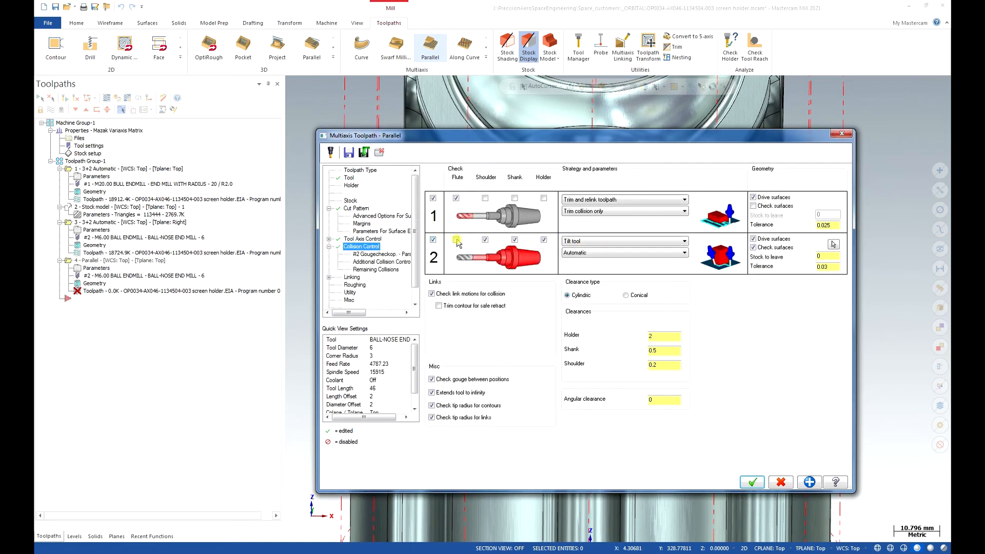
{"action": "left_click", "coordinate": [456, 240]}
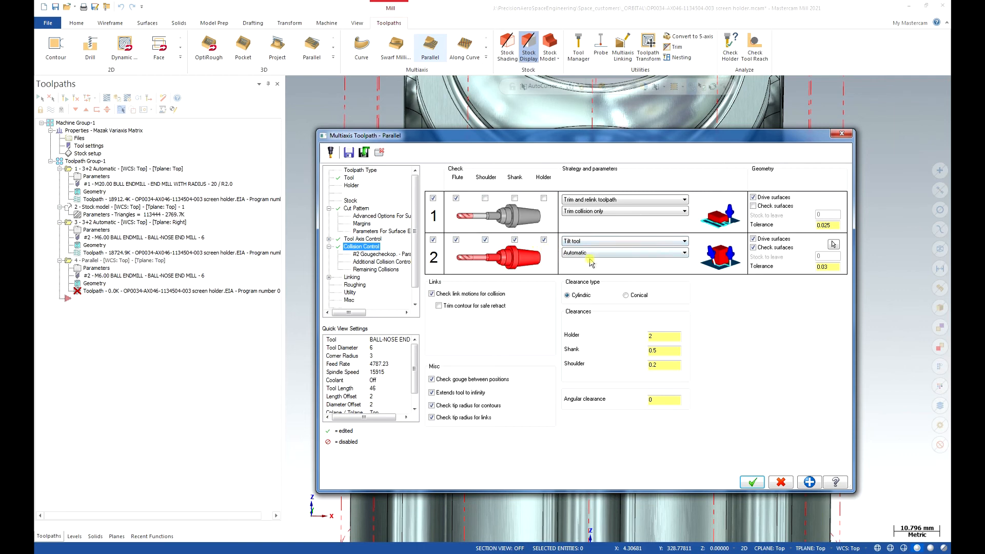
- For the second collision check, use the whole solid body as check surfaces with 0.1 stock to leave and exclude the drive surfaces
{"action": "left_click", "coordinate": [833, 244]}
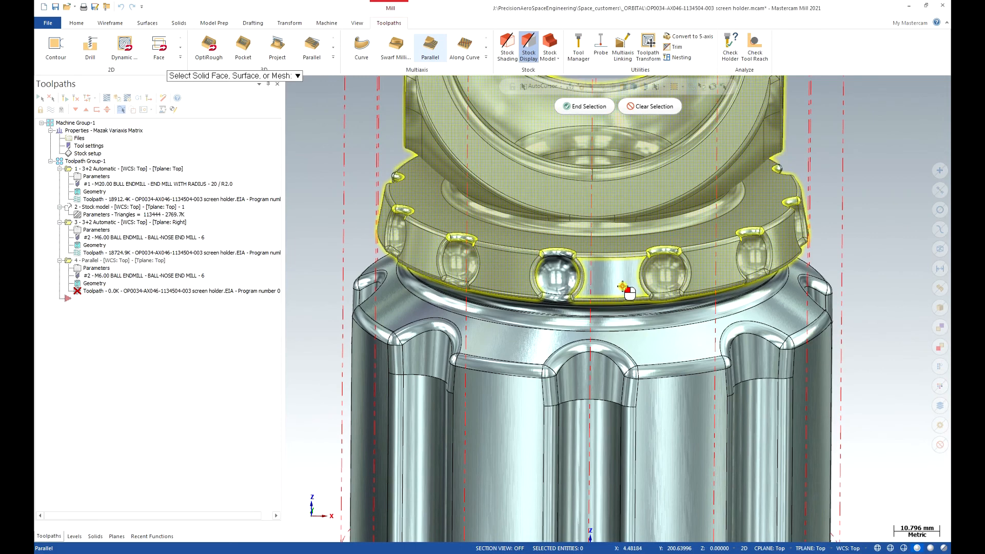
{"action": "left_click", "coordinate": [595, 107]}
{"action": "left_click", "coordinate": [780, 240]}
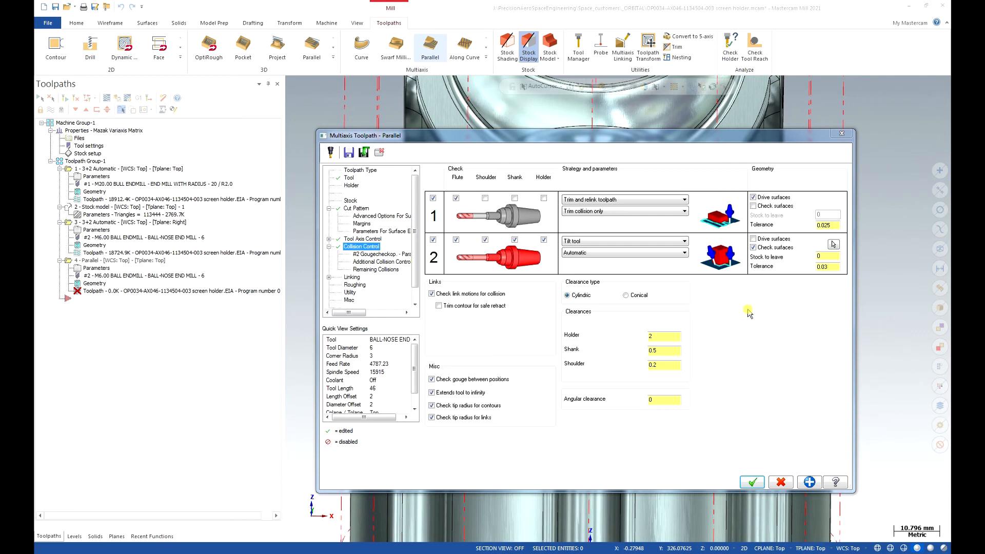
{"action": "left_click", "coordinate": [832, 256]}
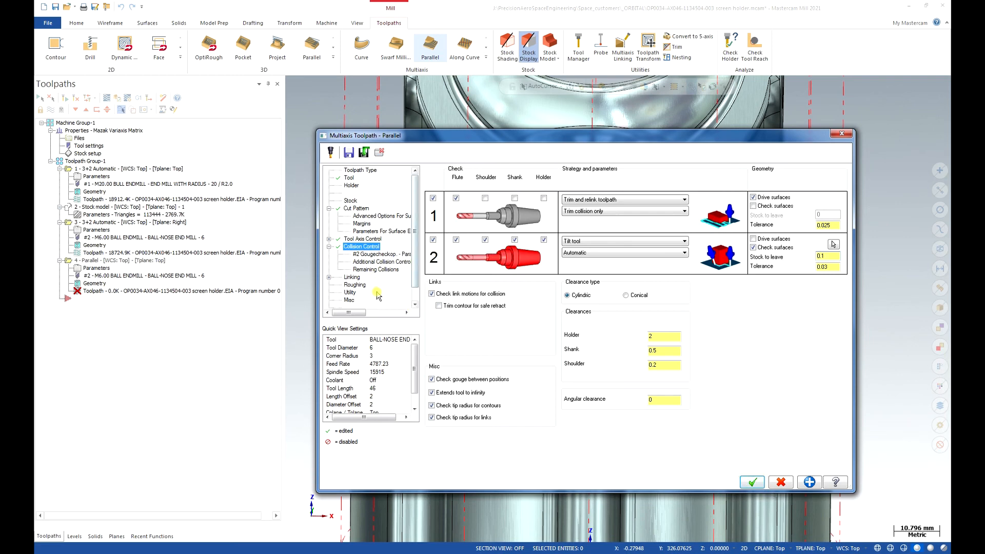
- Accept the multiaxis Parallel operation to generate its toolpath
{"action": "scroll", "coordinate": [377, 295], "scroll_direction": "down", "scroll_amount": 1}
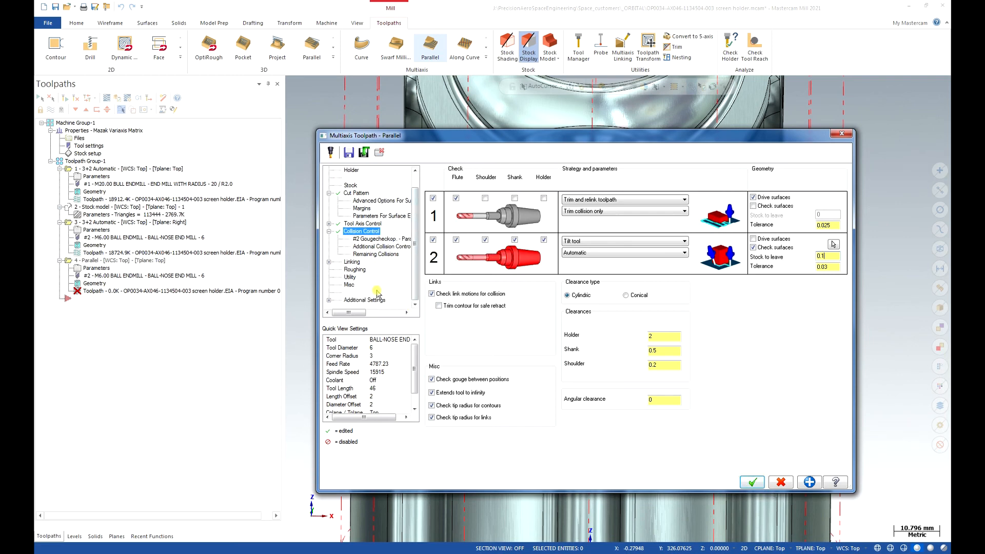
{"action": "left_click", "coordinate": [752, 484]}
{"action": "left_click", "coordinate": [834, 244]}
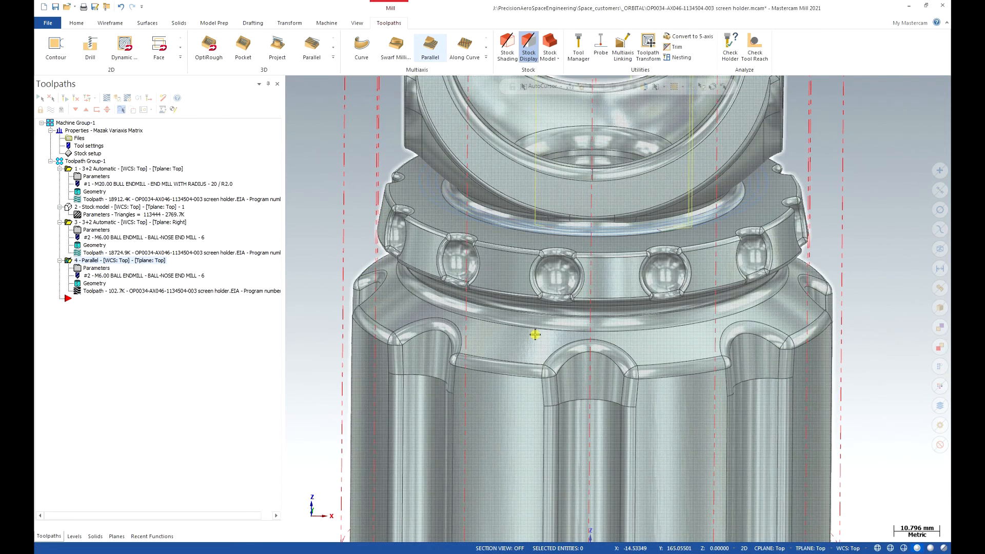
- Create stock model 2 from stock model 1 as the initial shape, with the Parallel operation selected as its source
{"action": "mouse_move", "coordinate": [549, 310]}
{"action": "middle_mouse_down"}
{"action": "mouse_move", "coordinate": [562, 337]}
{"action": "mouse_move", "coordinate": [616, 315]}
{"action": "mouse_move", "coordinate": [648, 324]}
{"action": "mouse_move", "coordinate": [662, 416]}
{"action": "mouse_move", "coordinate": [609, 324]}
{"action": "mouse_move", "coordinate": [472, 313]}
{"action": "mouse_move", "coordinate": [463, 323]}
{"action": "mouse_move", "coordinate": [565, 299]}
{"action": "middle_mouse_up"}
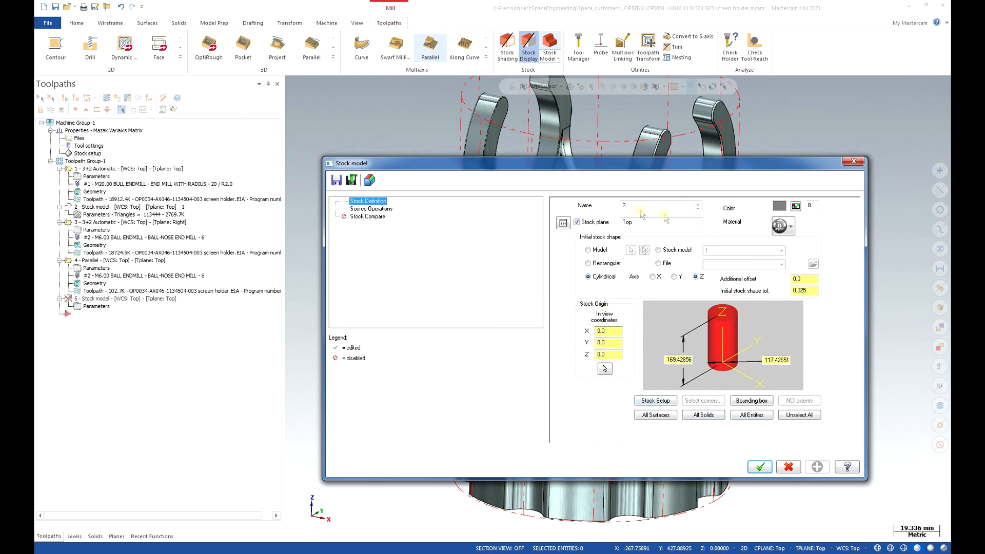
{"action": "left_click", "coordinate": [660, 250]}
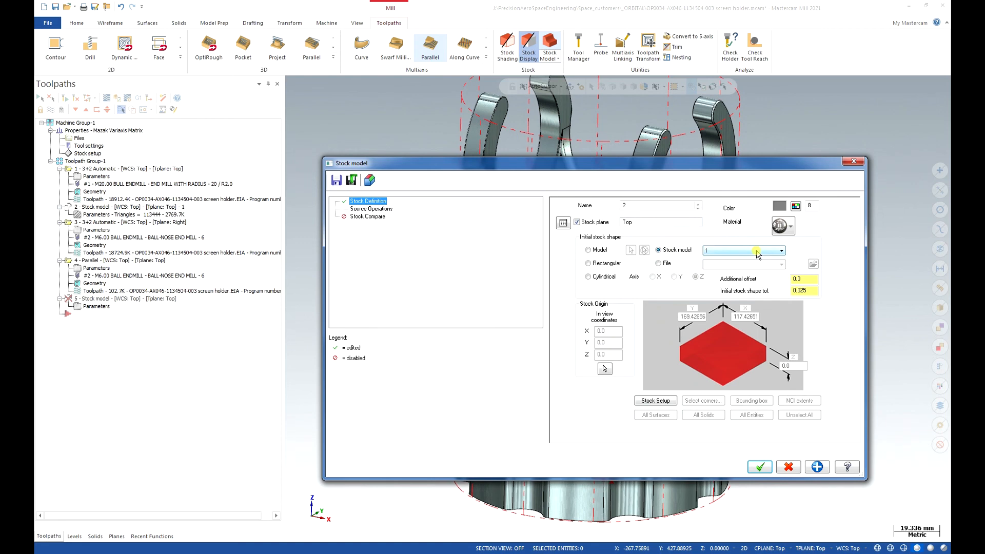
{"action": "left_click", "coordinate": [379, 209]}
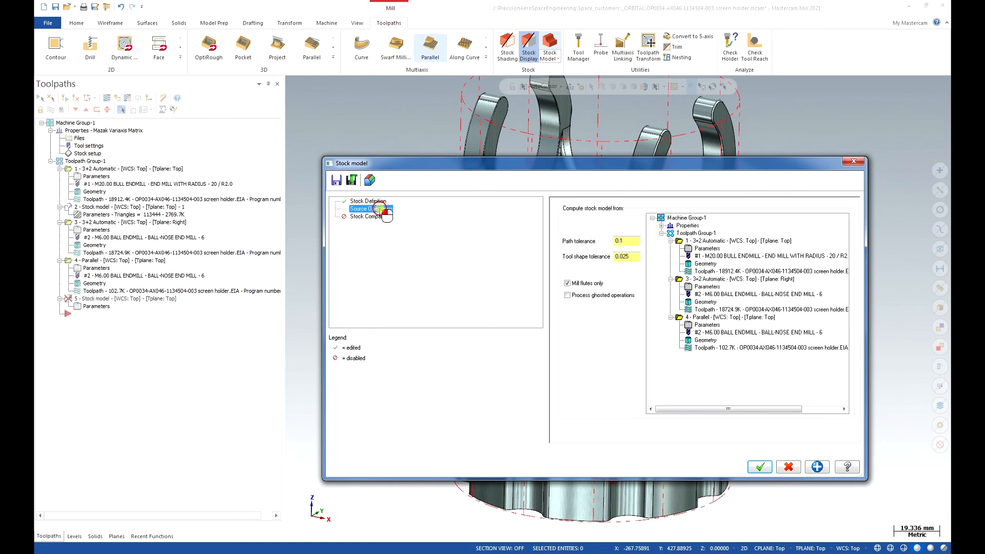
{"action": "left_click", "coordinate": [709, 279]}
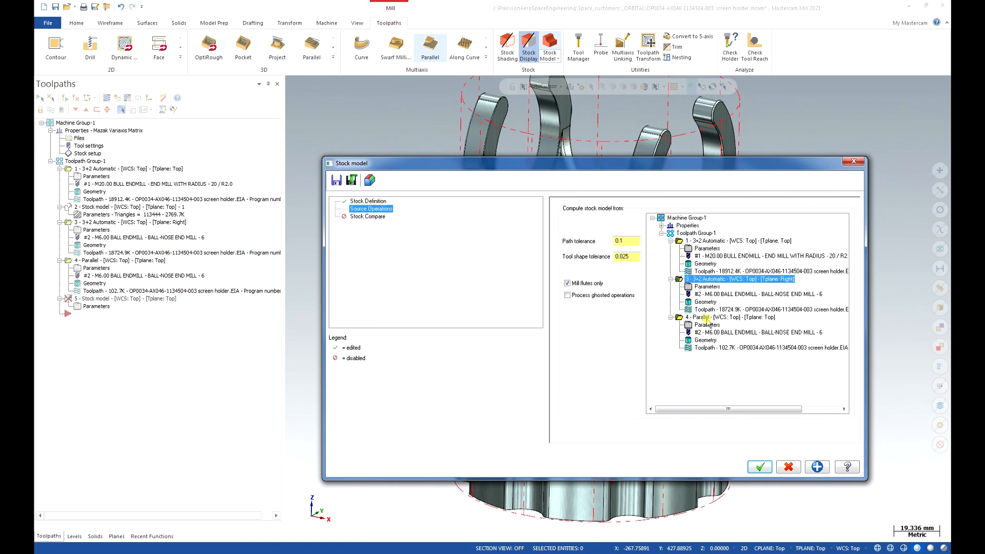
{"action": "left_click", "coordinate": [705, 318]}
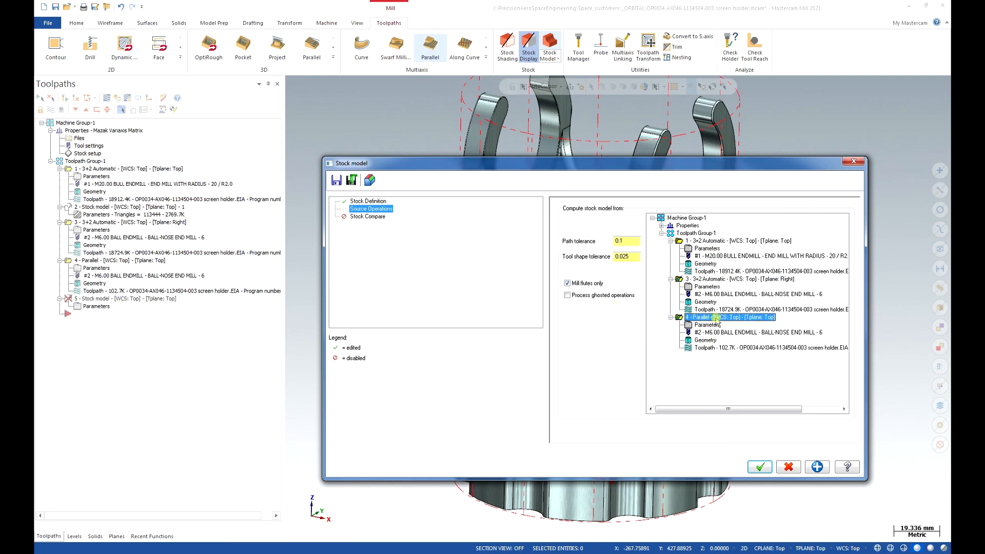
{"action": "left_click", "coordinate": [763, 468]}
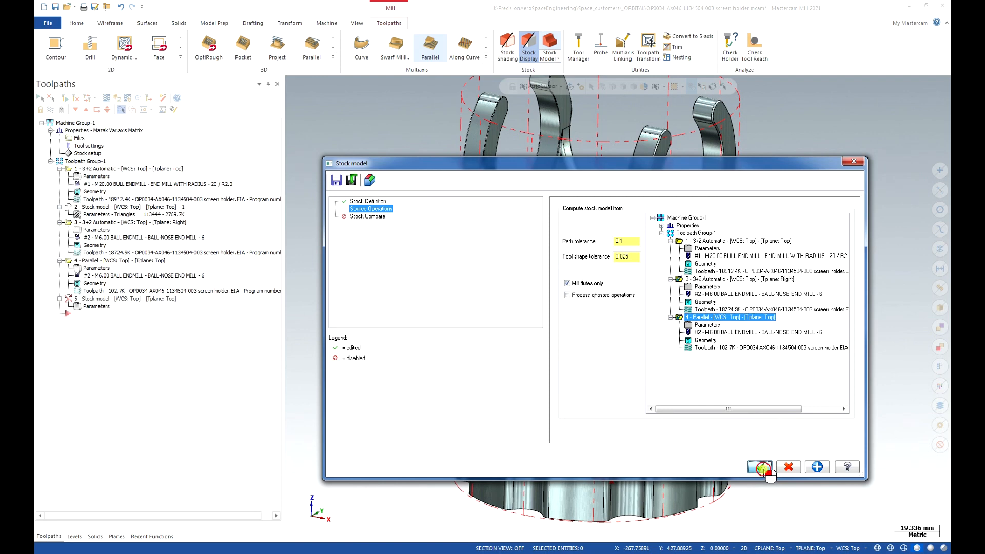